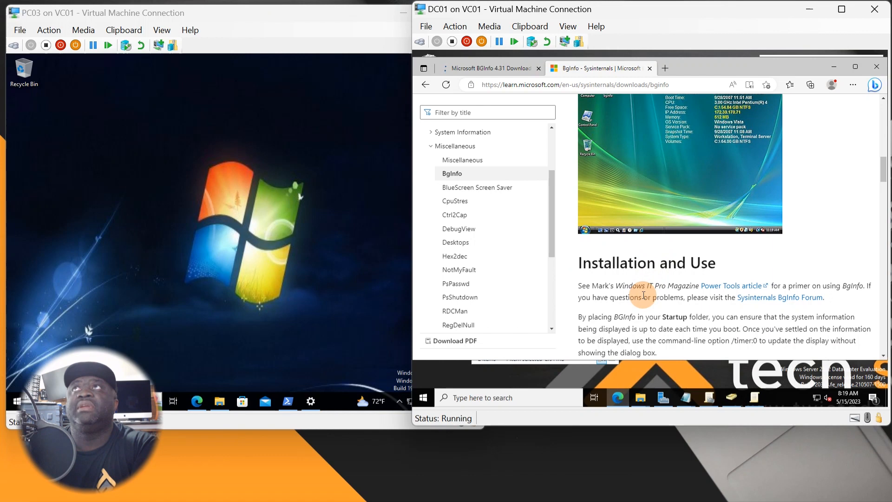
Read through the Sysinternals BgInfo page: installation and use, appearance options, configuration menu items and command line options
scroll(643, 295, "down", 1)
scroll(643, 294, "down", 1)
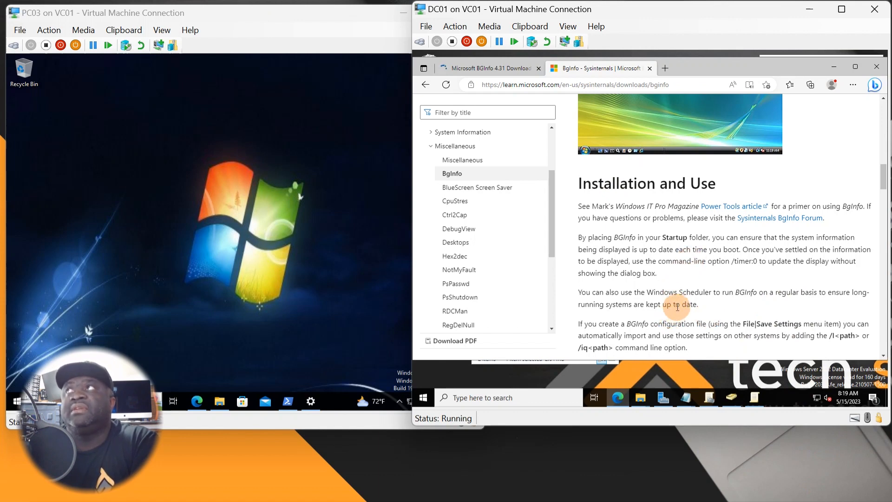
scroll(677, 306, "down", 5)
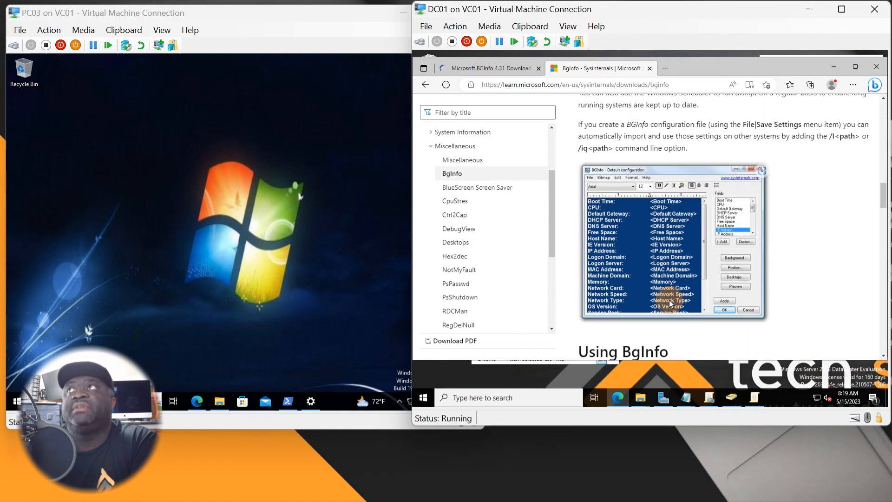
scroll(670, 302, "down", 2)
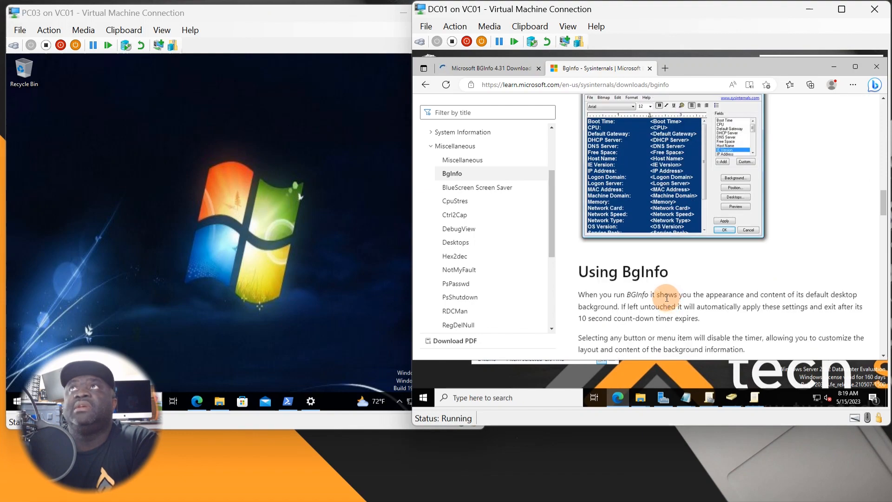
scroll(665, 300, "down", 2)
scroll(666, 302, "down", 9)
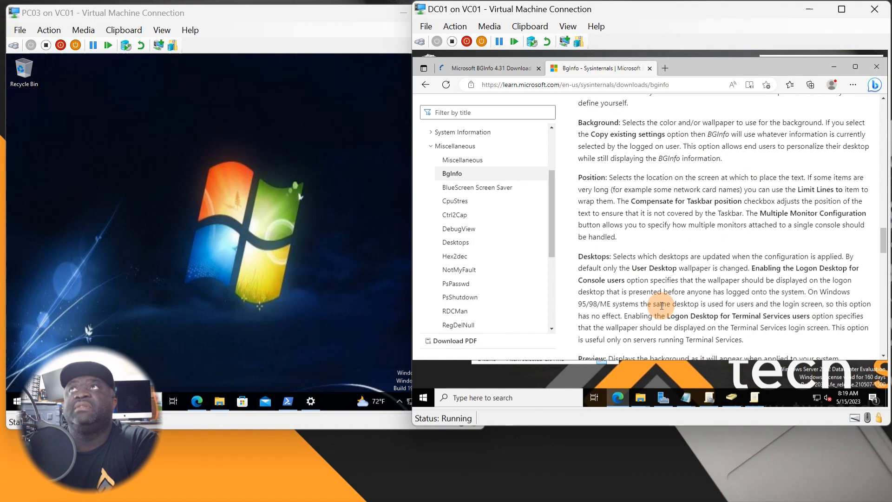
scroll(662, 306, "down", 5)
scroll(661, 305, "down", 6)
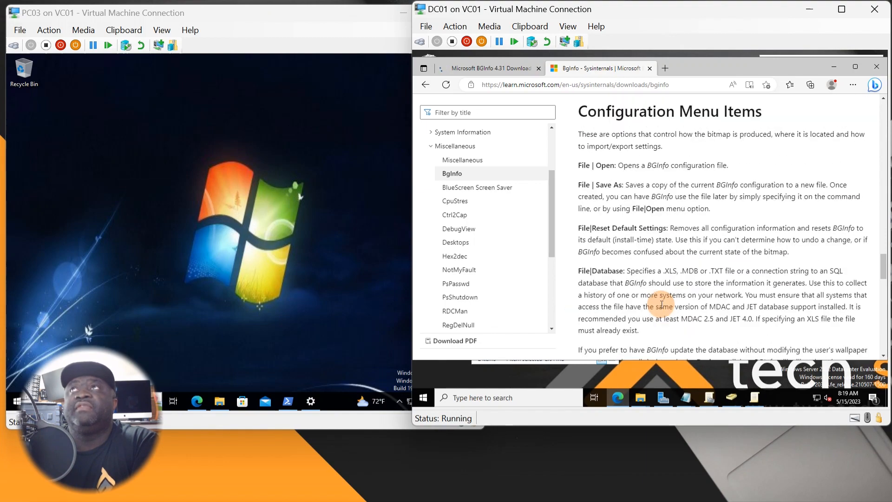
scroll(661, 306, "down", 8)
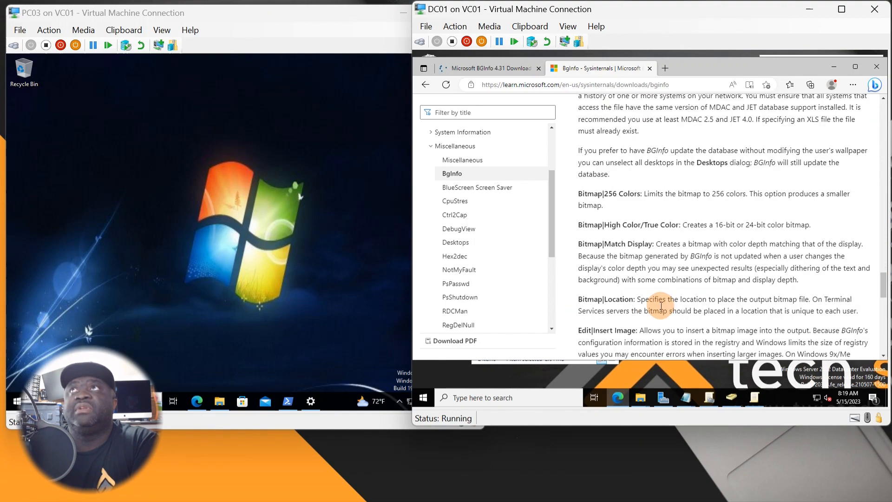
scroll(658, 305, "down", 5)
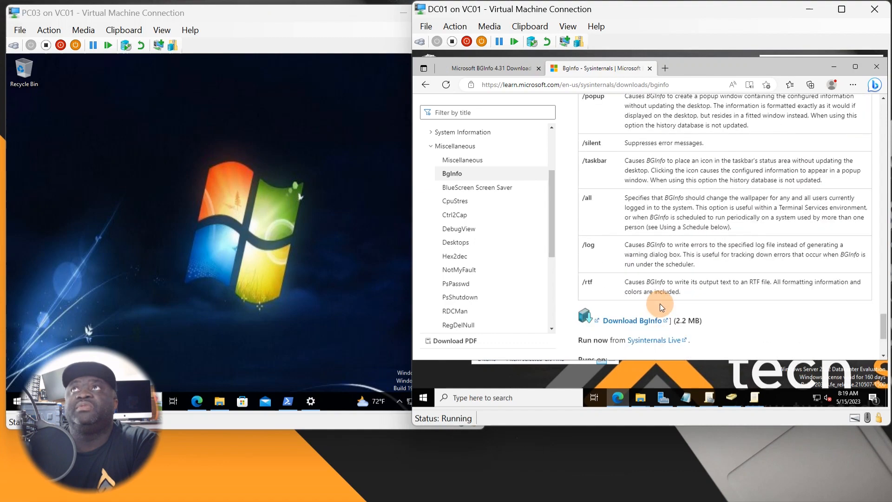
scroll(660, 298, "up", 10)
scroll(661, 290, "up", 15)
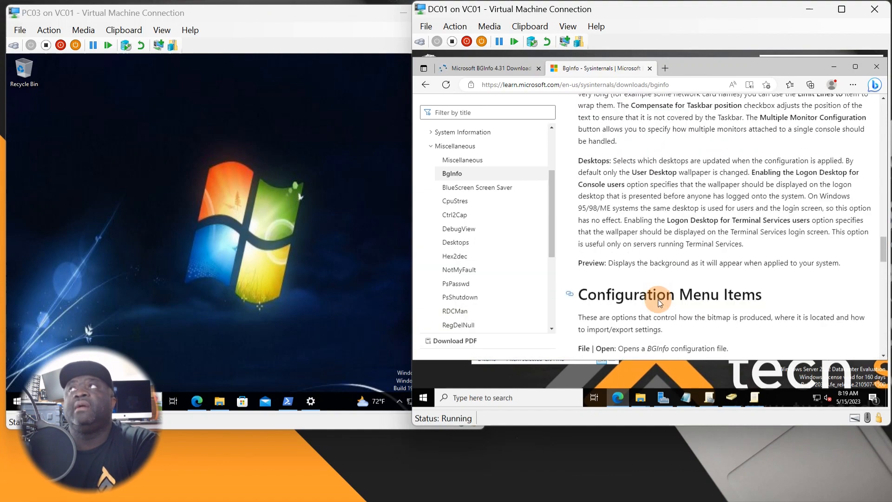
scroll(659, 312, "down", 3)
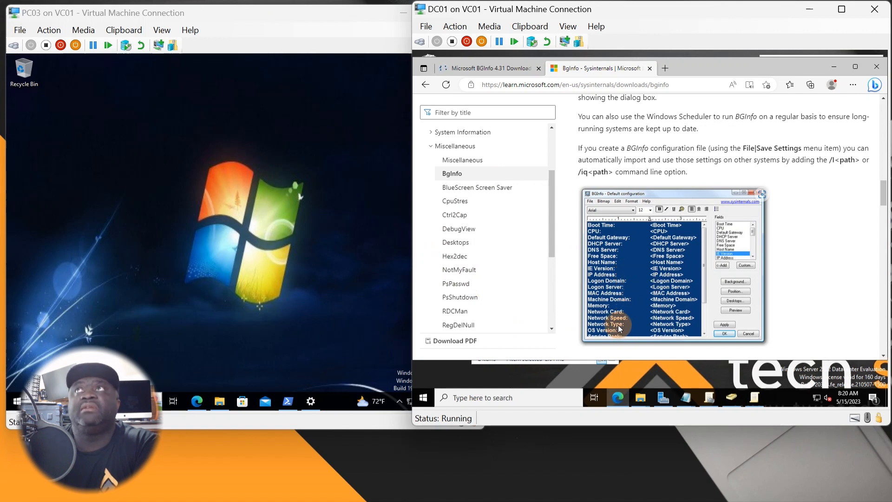
scroll(618, 325, "down", 3)
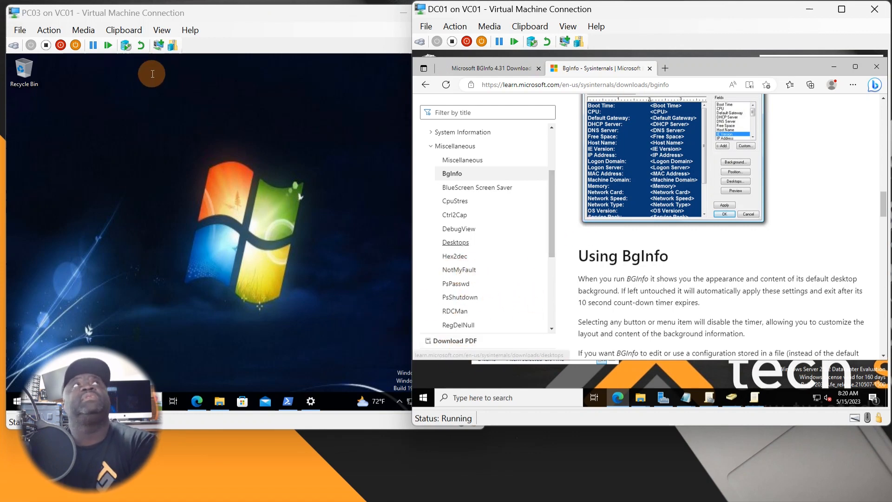
Look at the Windows information shown on the PC03 desktop, and go back to the beginning of the BgInfo page on DC01
left_click(233, 171)
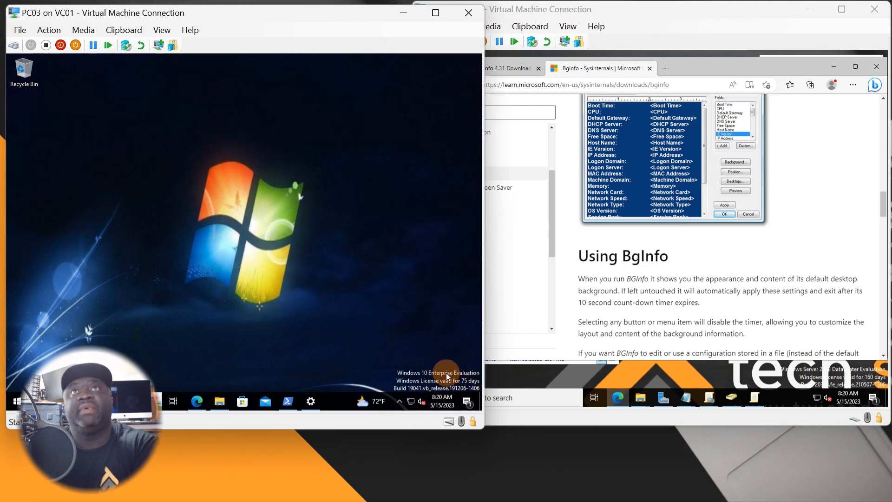
left_click(572, 298)
scroll(585, 320, "up", 2)
scroll(585, 330, "up", 1)
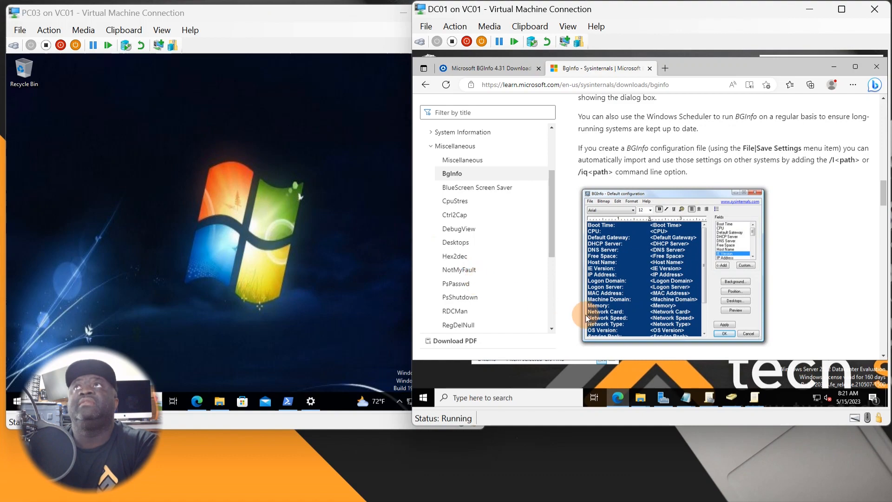
scroll(585, 316, "up", 8)
scroll(583, 337, "up", 10)
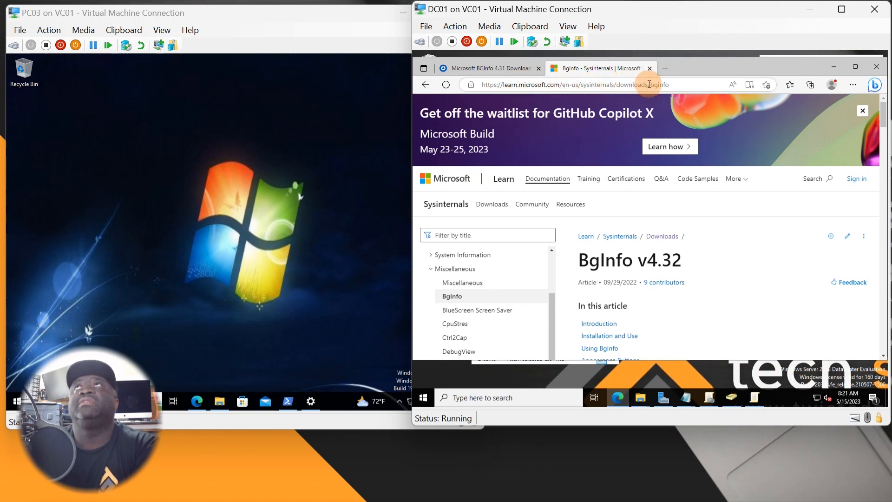
scroll(643, 311, "down", 4)
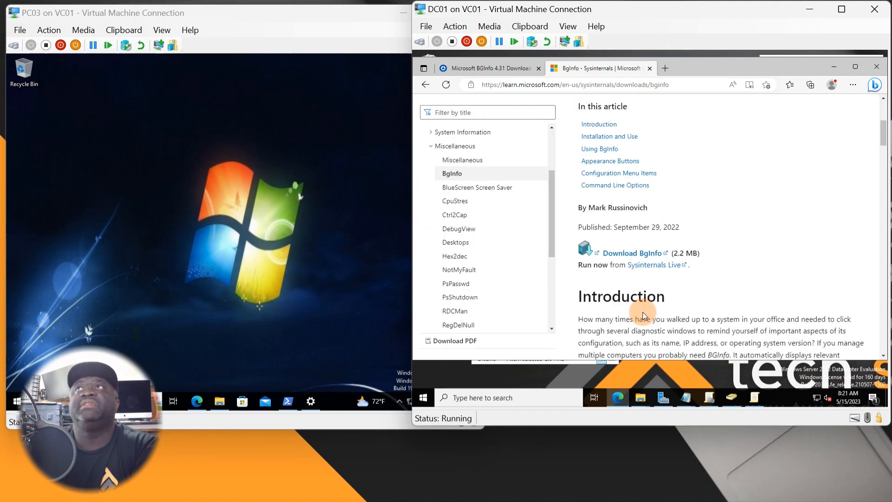
scroll(643, 312, "up", 4)
Look over the TechSpot download page for Microsoft BGInfo
left_click(508, 66)
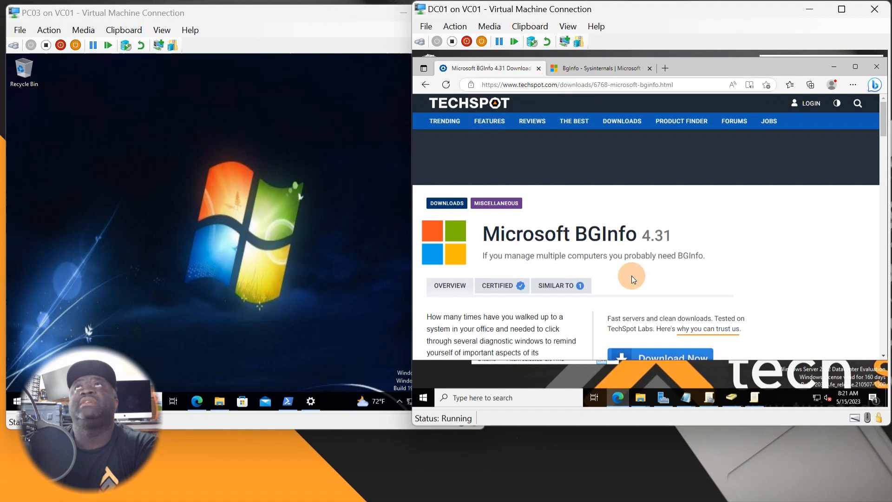
scroll(629, 274, "down", 3)
scroll(621, 272, "down", 10)
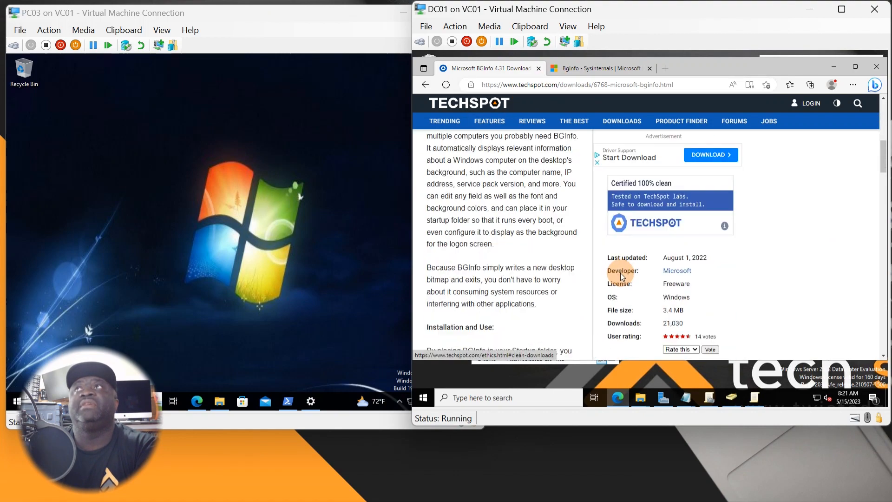
scroll(615, 279, "up", 8)
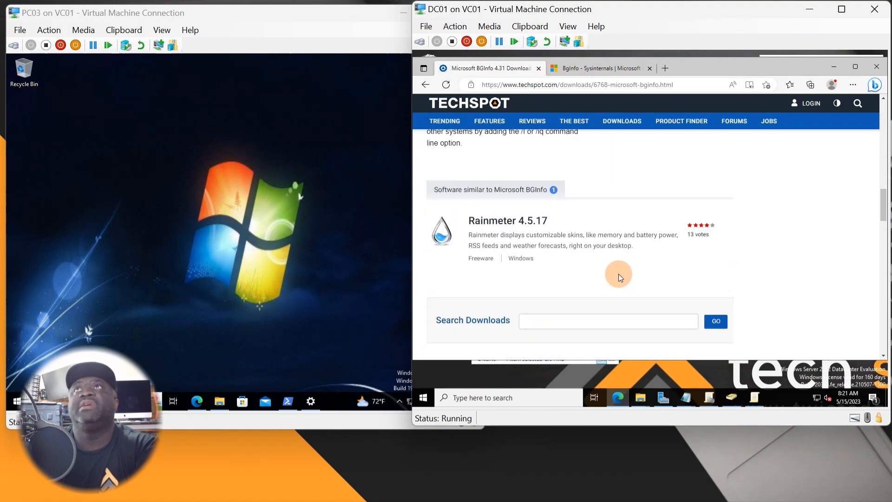
scroll(613, 278, "up", 7)
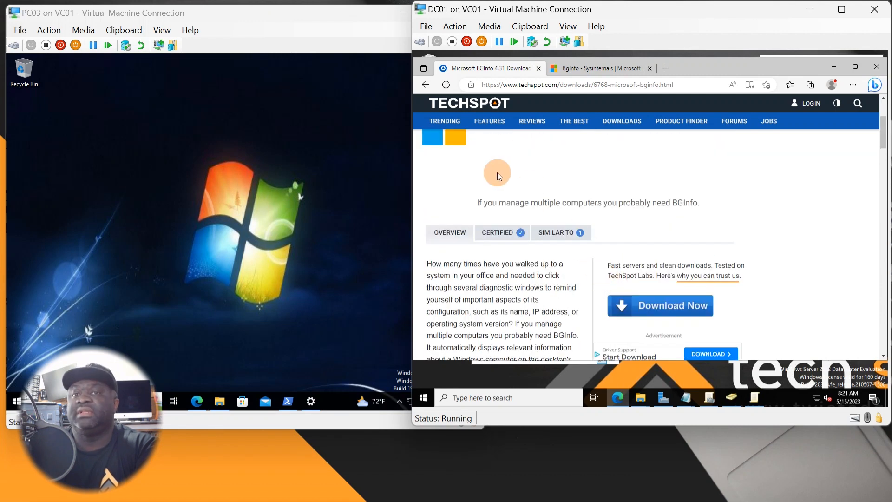
scroll(493, 177, "up", 1)
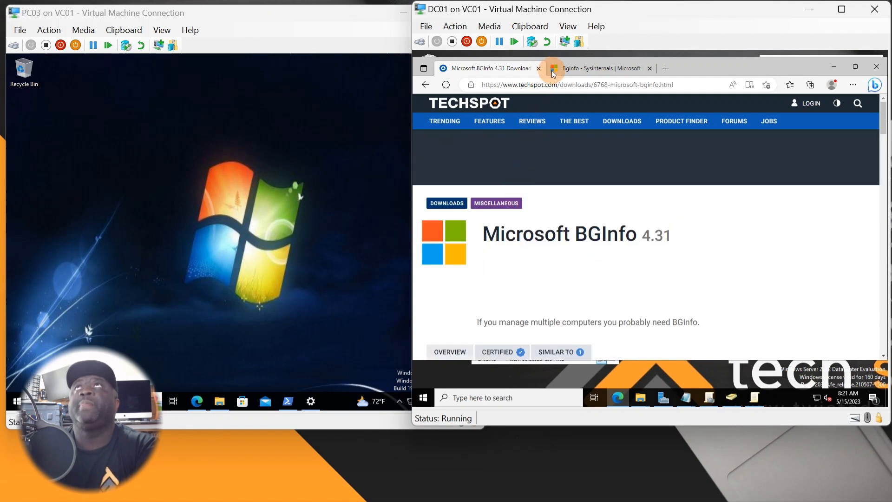
Go back to the Sysinternals BgInfo page and check the offered version and its publication date
left_click(573, 70)
scroll(628, 270, "down", 5)
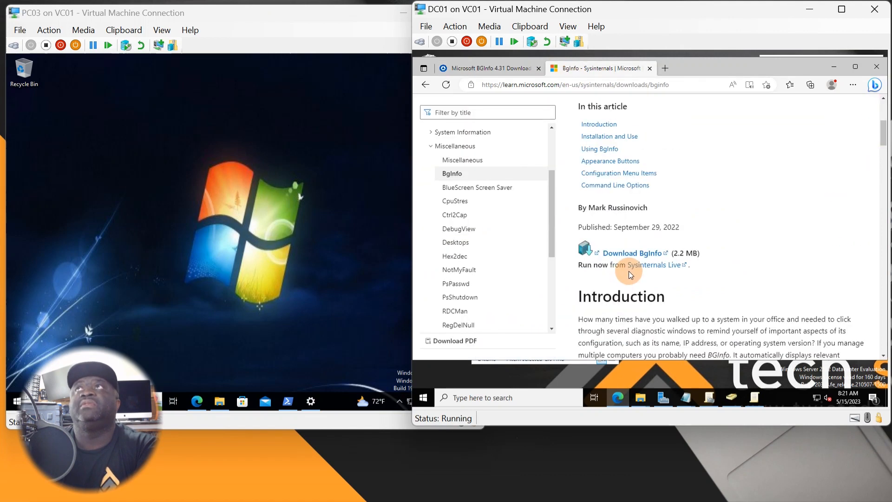
scroll(653, 206, "up", 3)
scroll(662, 258, "down", 1)
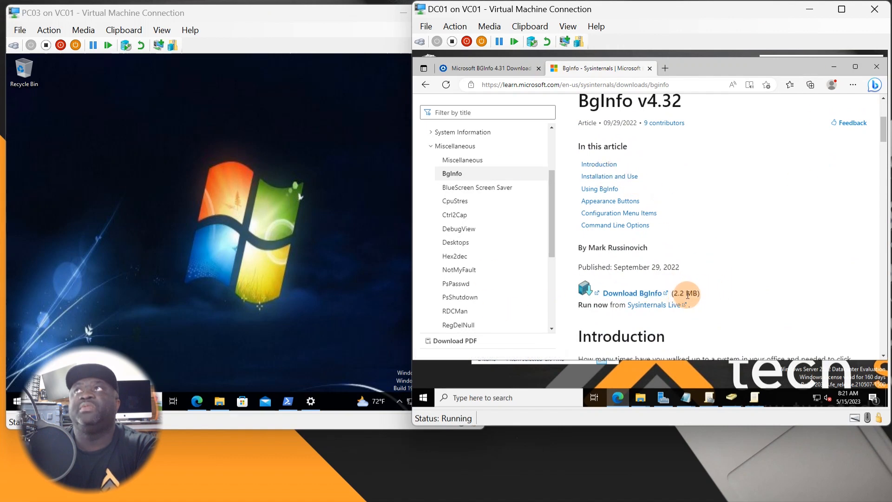
left_click_drag(579, 265, 681, 269)
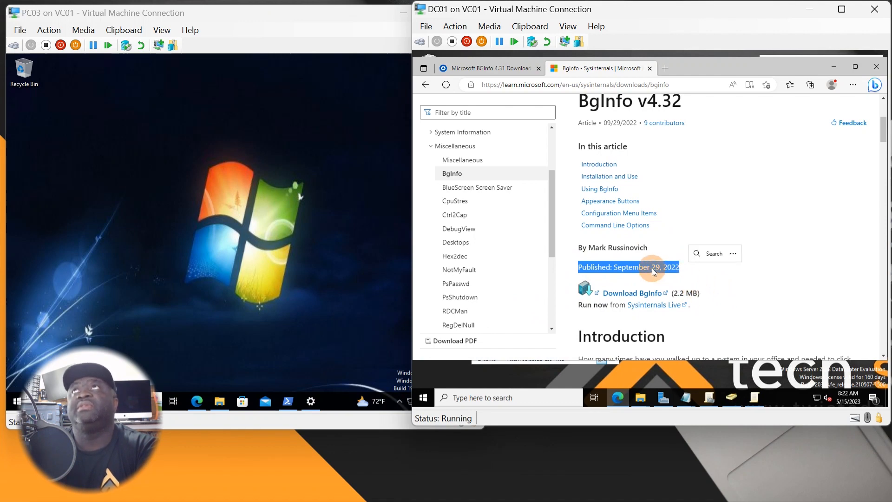
scroll(615, 273, "up", 1)
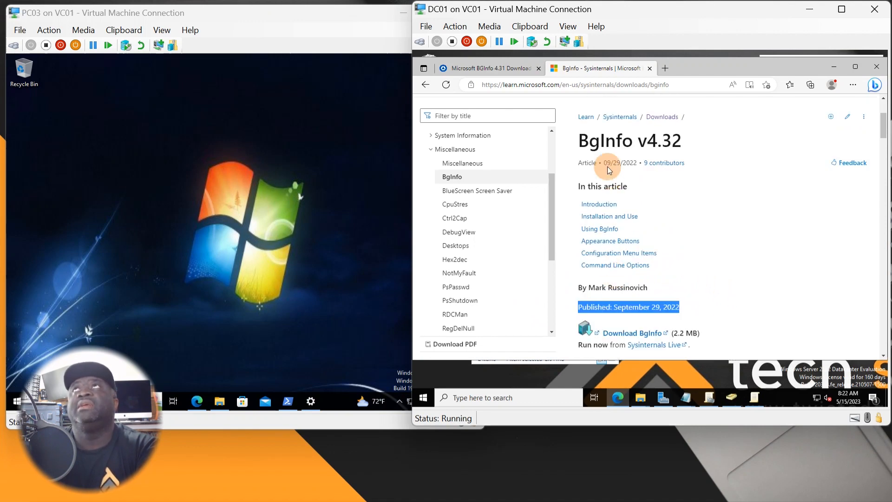
left_click_drag(637, 139, 718, 168)
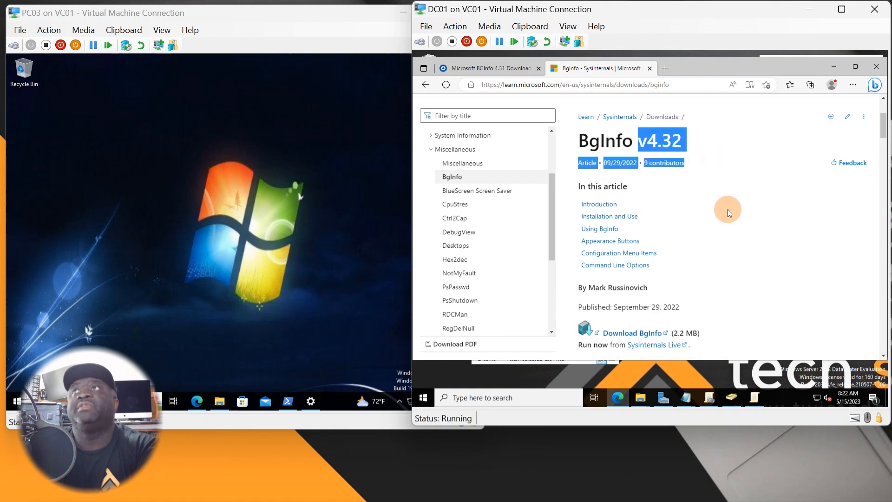
scroll(734, 334, "down", 1)
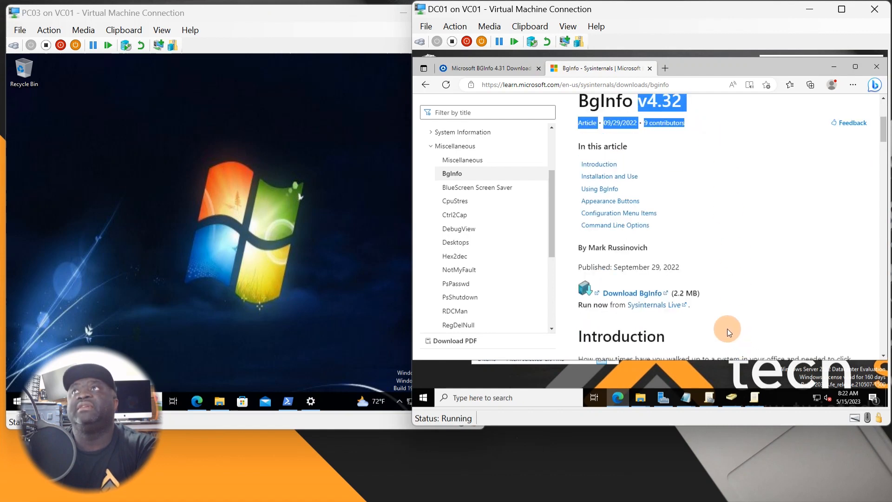
left_click(695, 320)
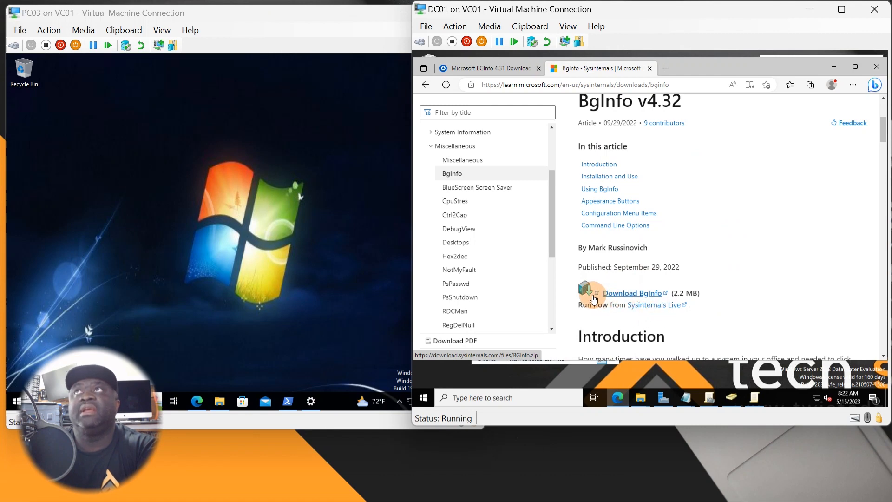
Download BgInfo from the Sysinternals page and show the Downloads folder in a slightly wider File Explorer window
left_click(632, 296)
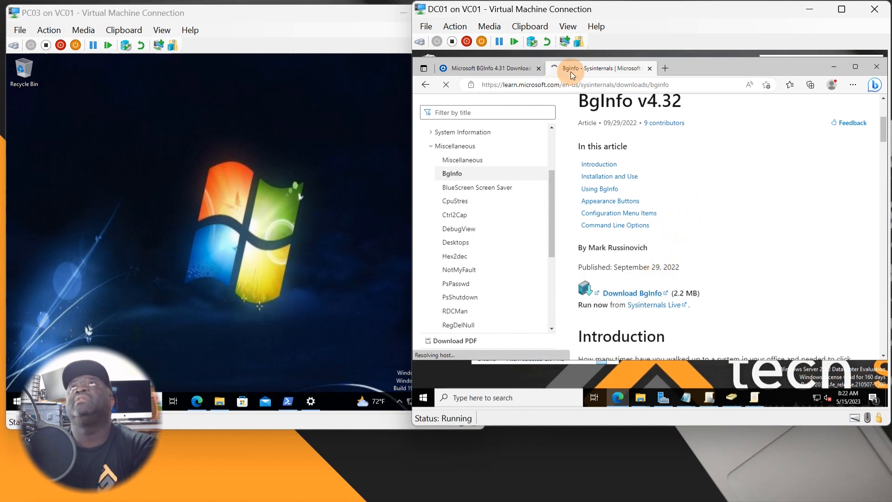
left_click(839, 69)
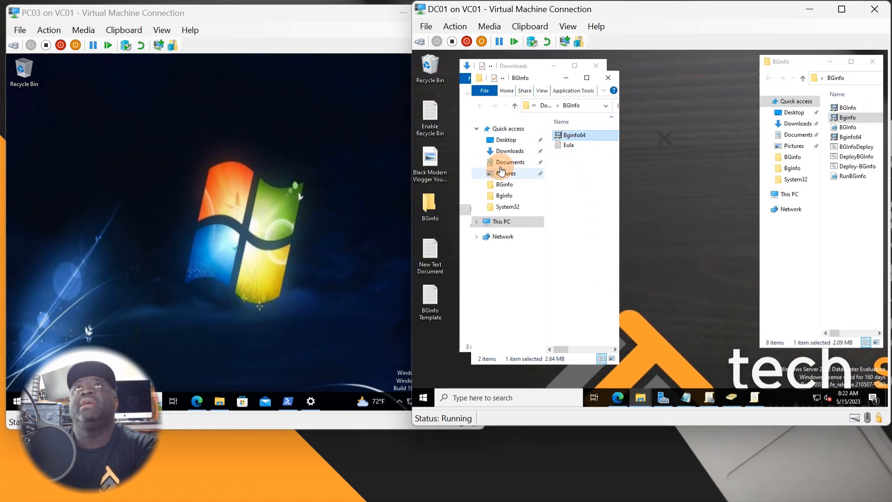
left_click(507, 151)
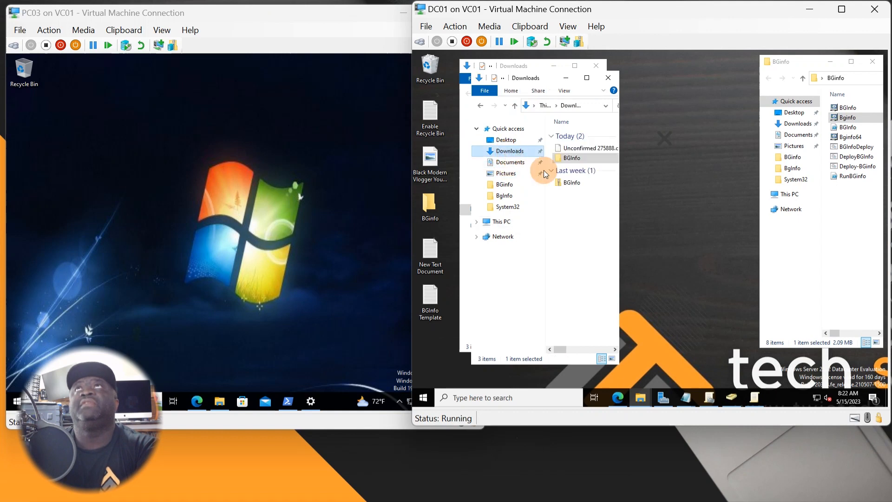
left_click_drag(621, 204, 653, 204)
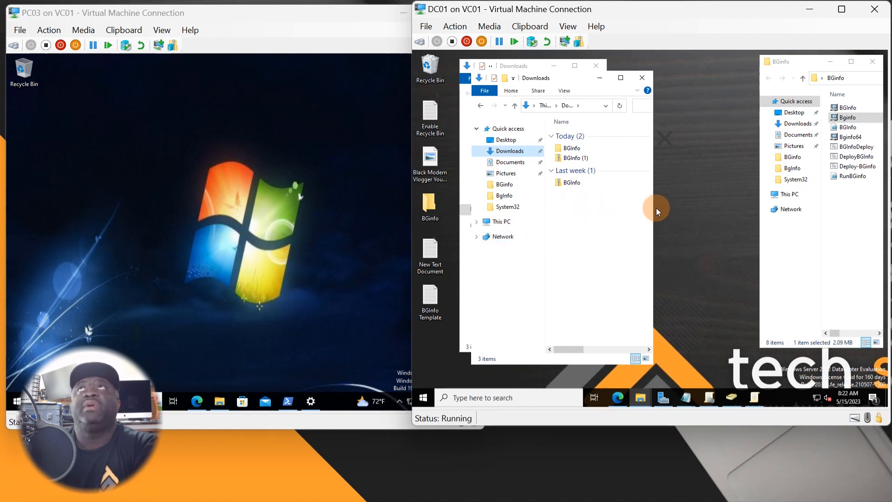
Delete the previously extracted BGInfo folder from Downloads
left_click(574, 158)
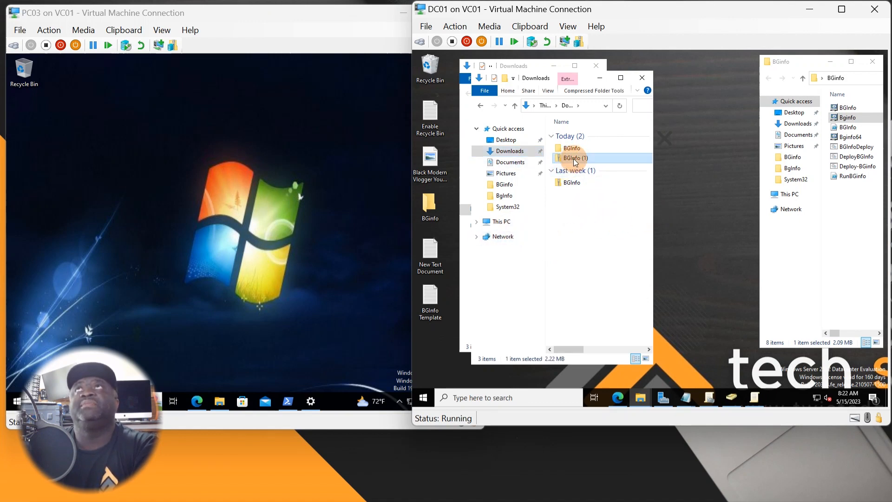
right_click(573, 158)
left_click(570, 149)
right_click(570, 149)
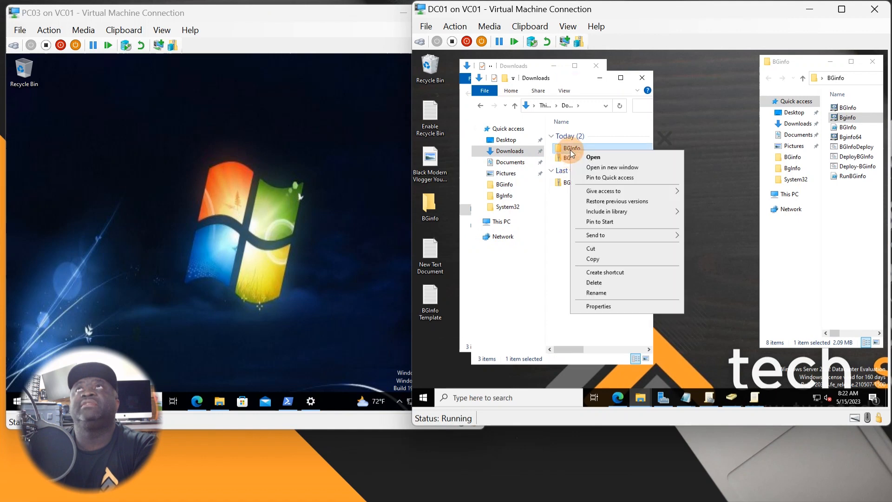
left_click(601, 281)
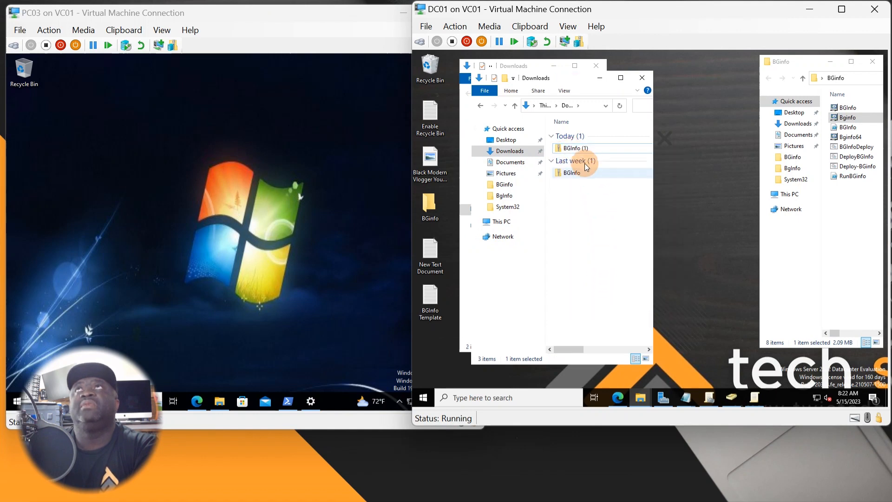
Extract the BGInfo (1) archive into the suggested BGInfo (1) folder in Downloads, showing the extracted files when complete
left_click(577, 149)
right_click(578, 150)
left_click(606, 182)
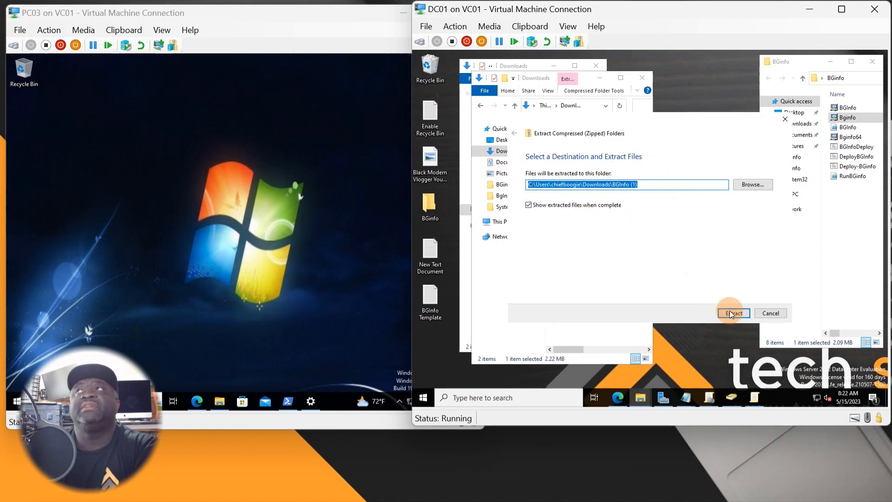
left_click(730, 312)
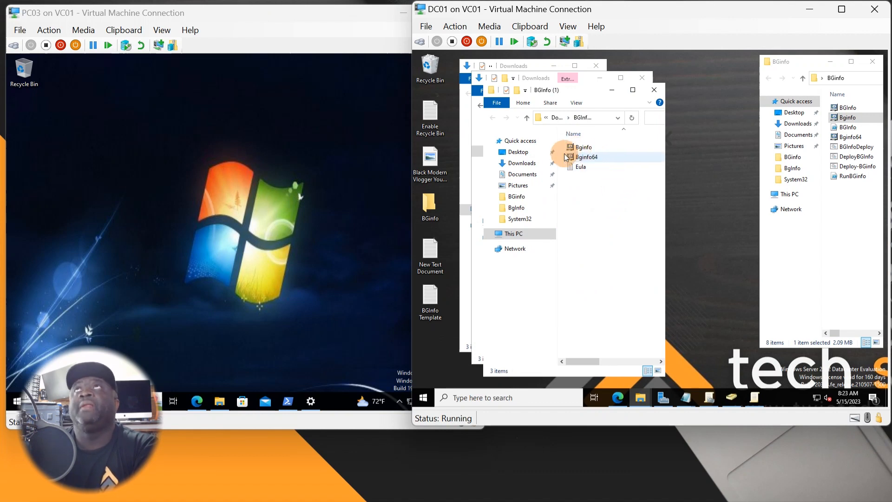
Widen the BGInfo (1) folder window and turn on the display of file name extensions
left_click_drag(667, 206, 714, 204)
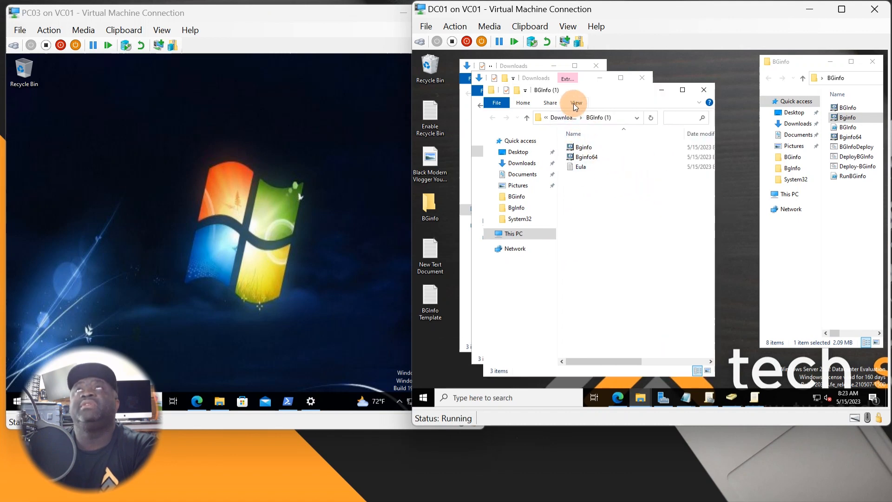
left_click(575, 103)
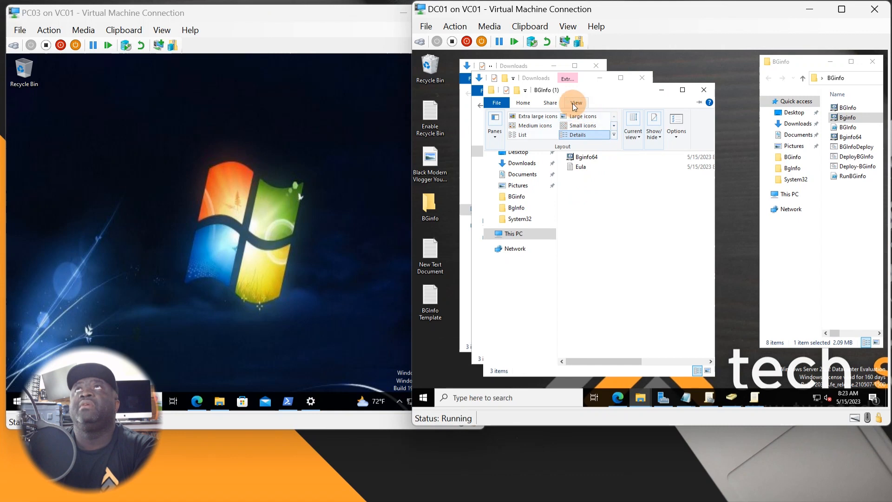
left_click(655, 135)
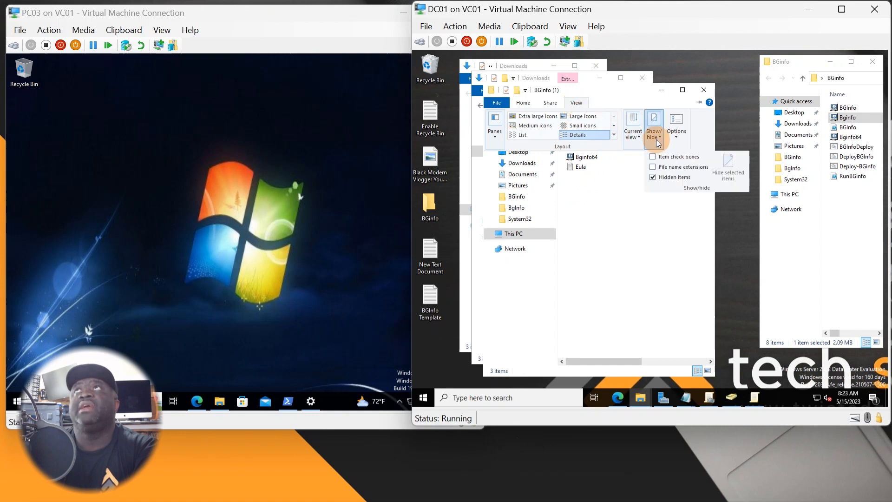
left_click(652, 167)
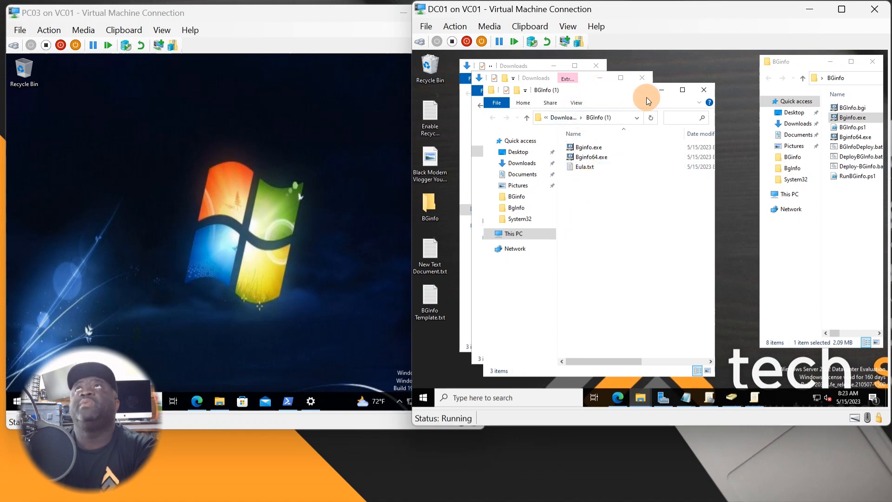
Show the Documents folder beside the extracted BGInfo (1) files and delete BGInfo.ps1 from Documents
left_click_drag(633, 90, 712, 70)
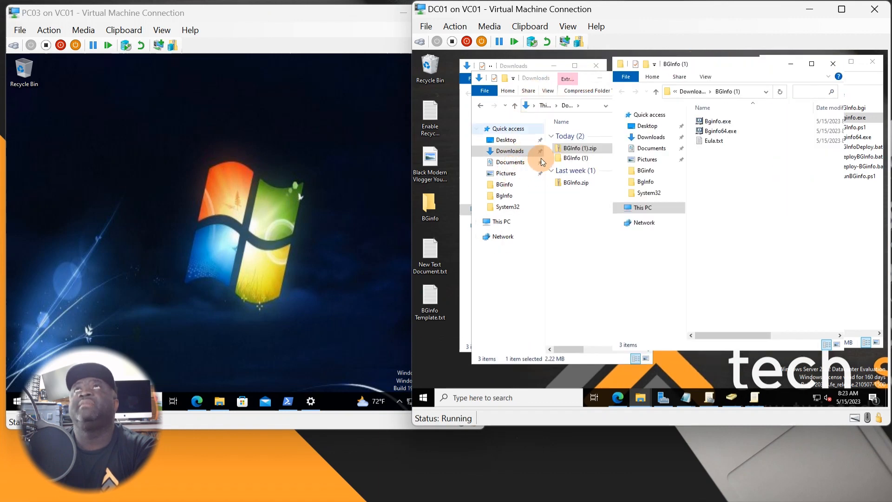
left_click(510, 163)
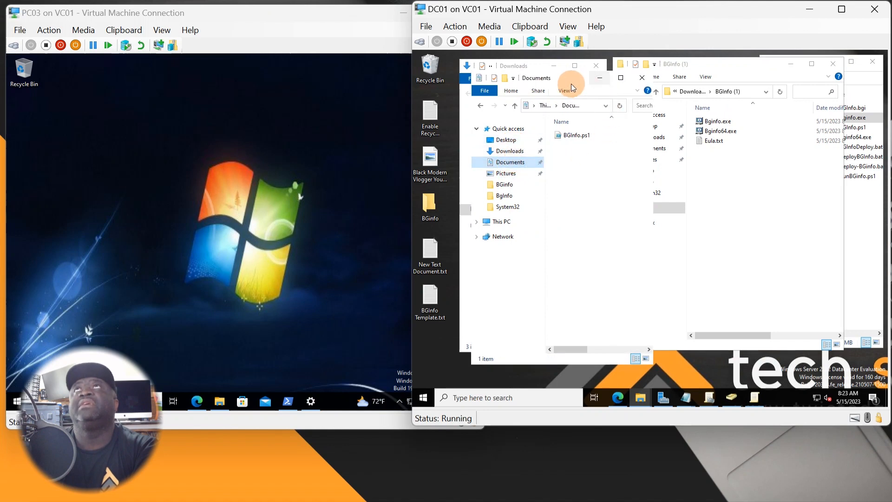
left_click_drag(570, 83, 539, 121)
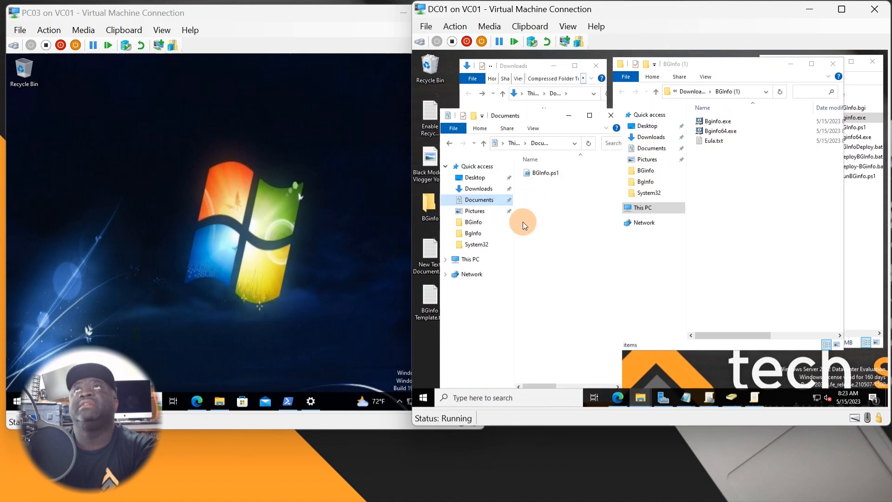
left_click(536, 174)
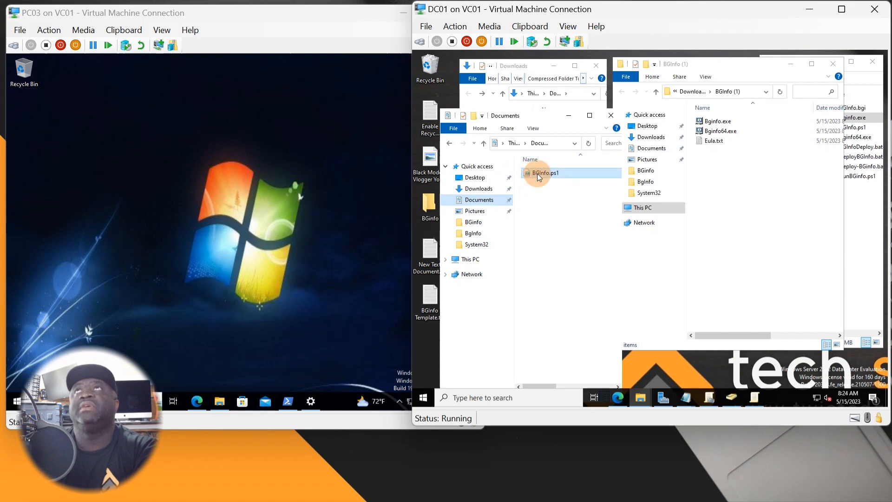
right_click(537, 175)
left_click(561, 293)
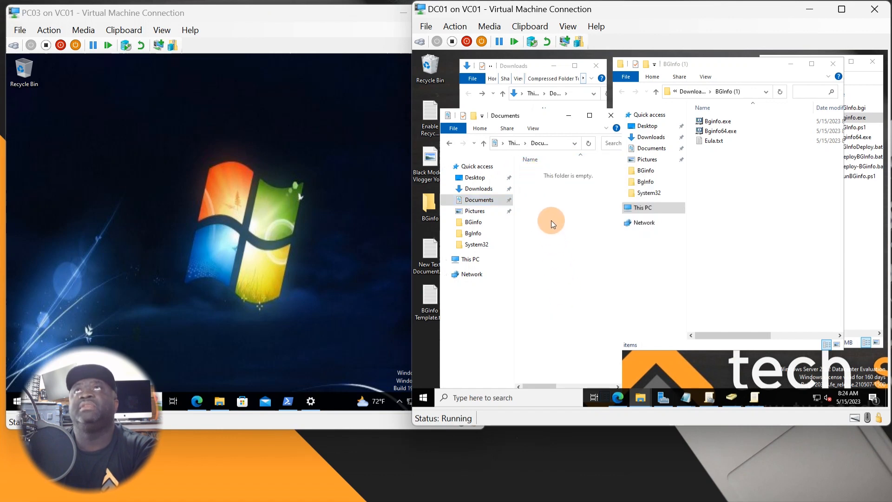
Create a folder named BGInfo in Documents and open it
right_click(535, 179)
mouse_move(583, 277)
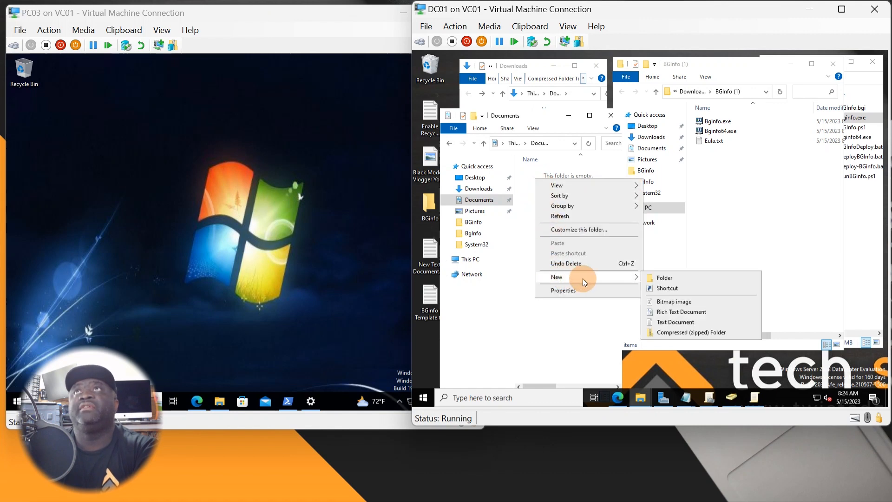
left_click(663, 277)
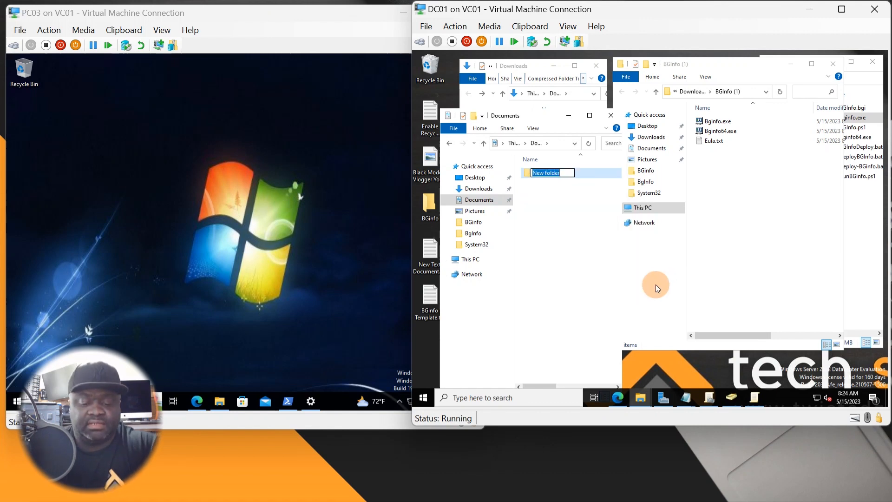
type("BGI")
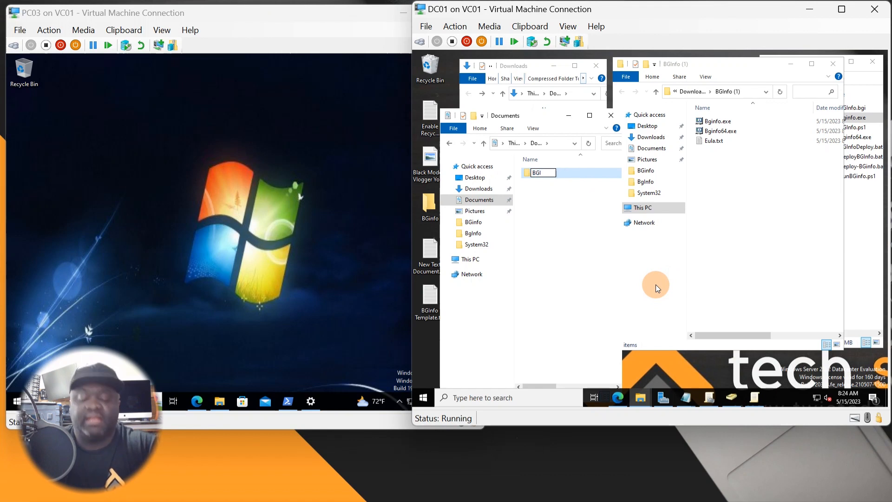
type("nfo")
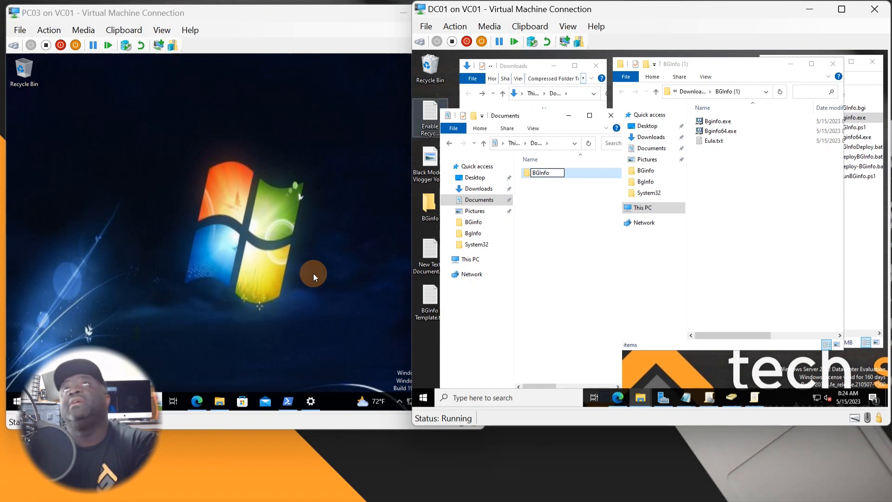
left_click(553, 185)
double_click(553, 174)
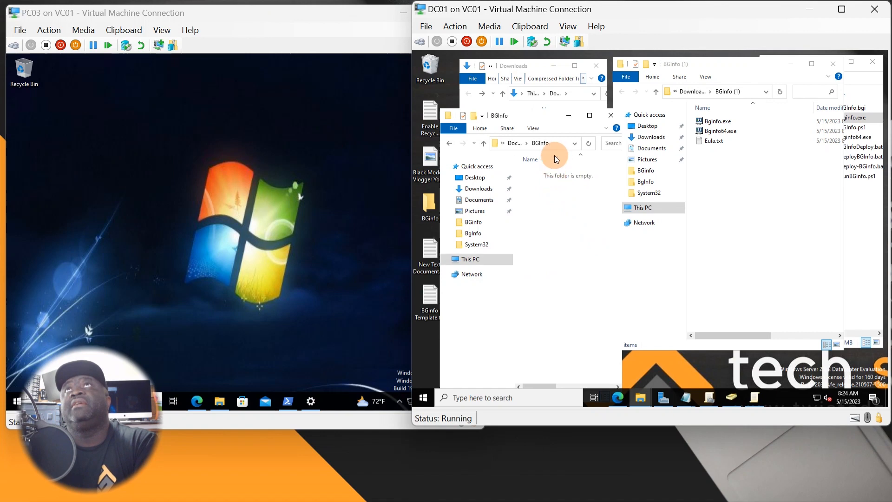
Move Bginfo.exe from the extracted BGInfo (1) folder into the new BGInfo folder in Documents
left_click_drag(519, 90, 525, 70)
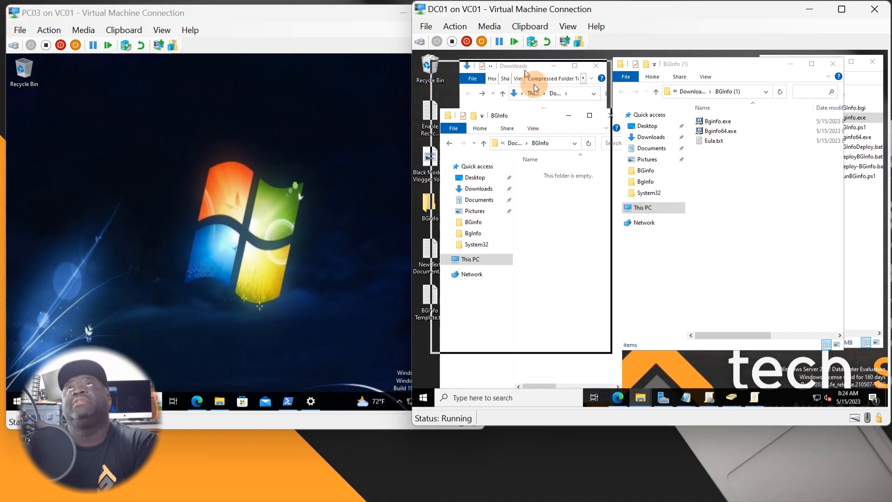
left_click(760, 207)
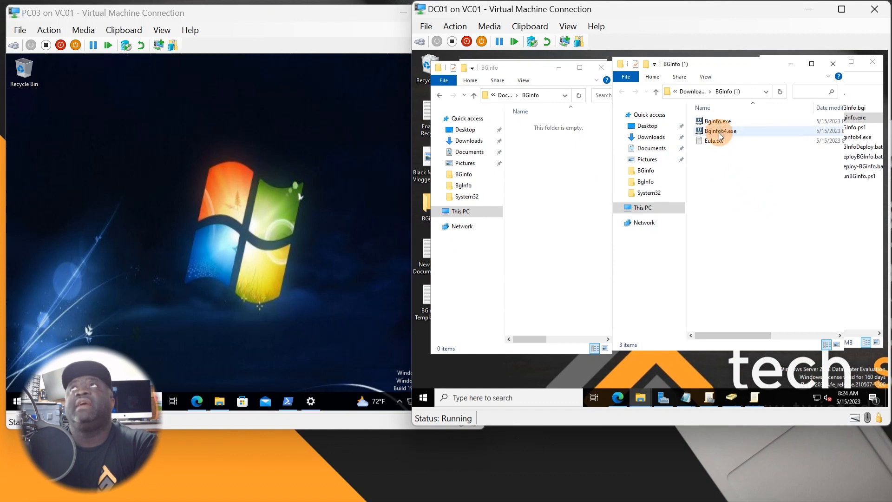
mouse_move(719, 136)
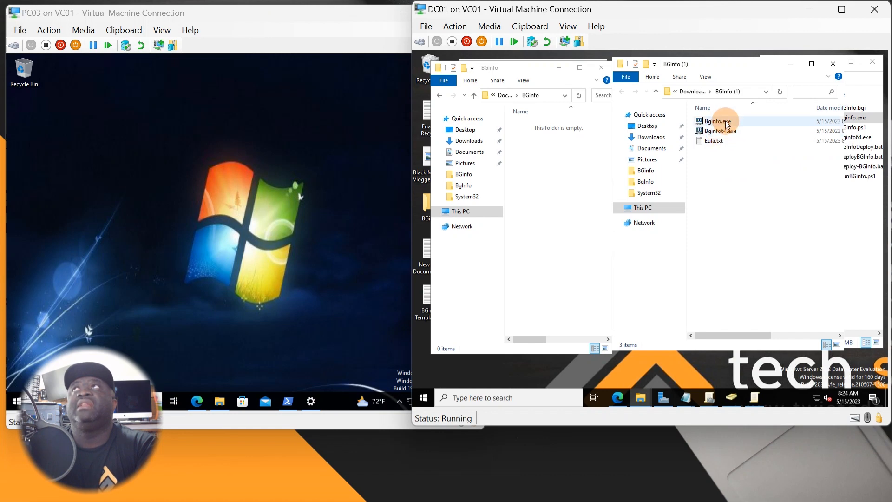
mouse_move(726, 120)
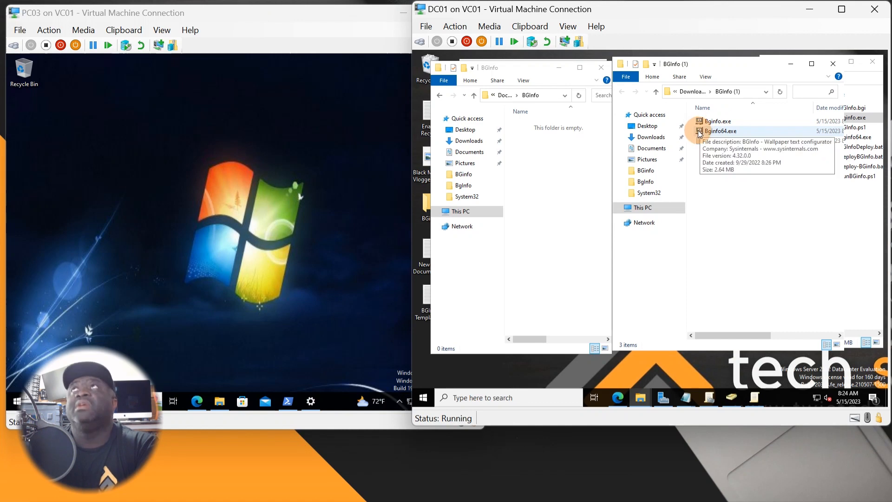
left_click(721, 123)
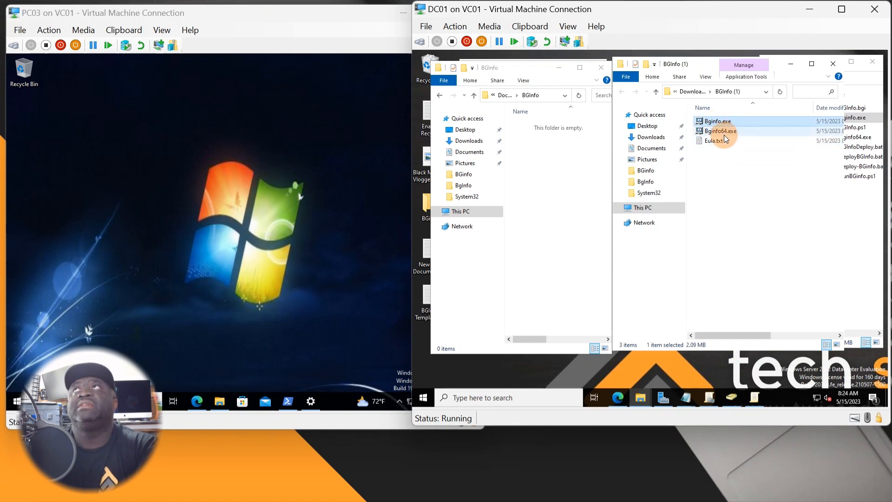
right_click(714, 120)
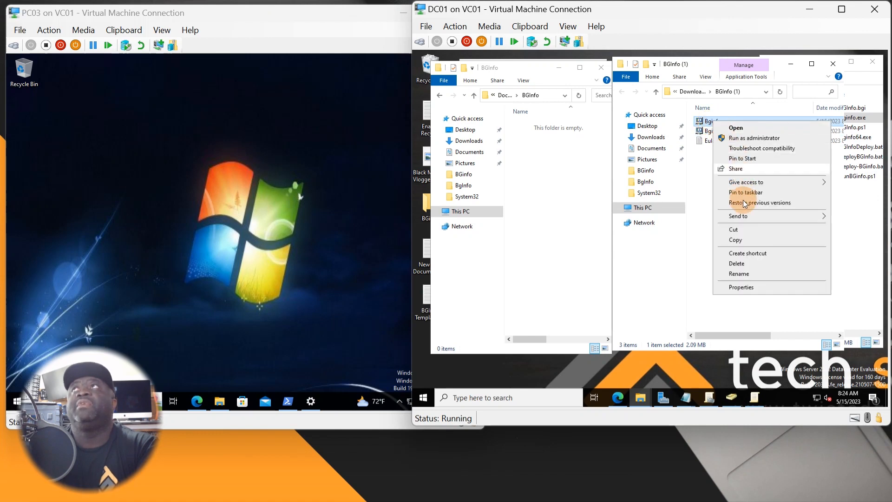
left_click(737, 229)
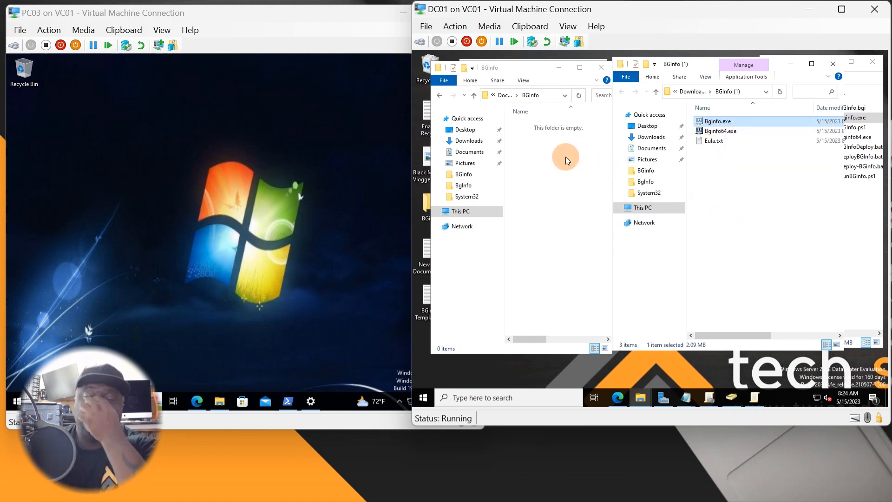
right_click(565, 158)
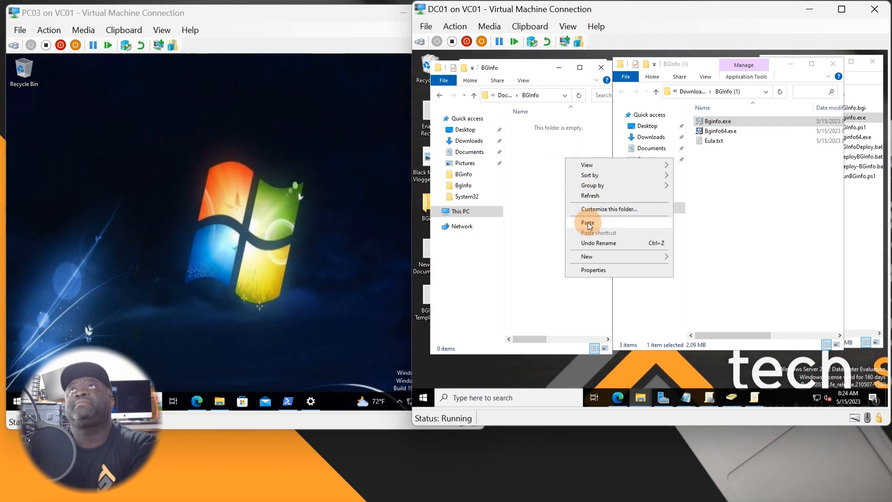
left_click(587, 223)
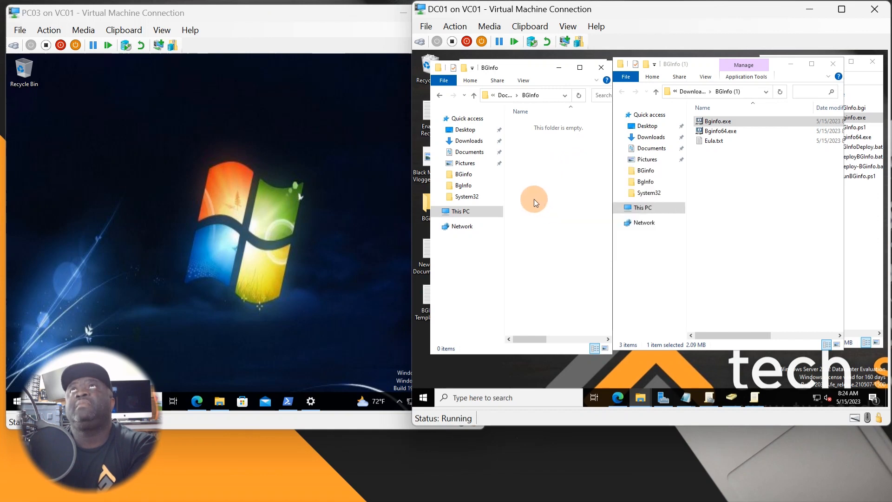
left_click(549, 176)
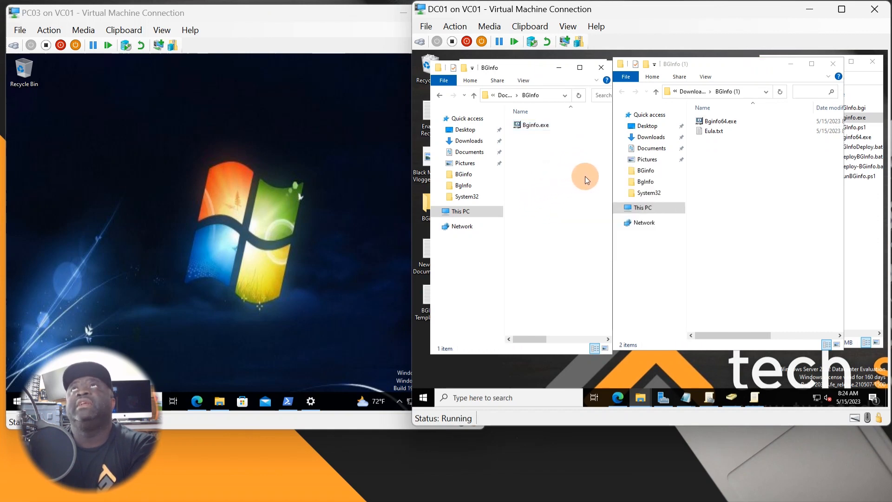
Close the BGInfo (1) and Downloads windows, keeping the Documents BGInfo folder window open
left_click(832, 63)
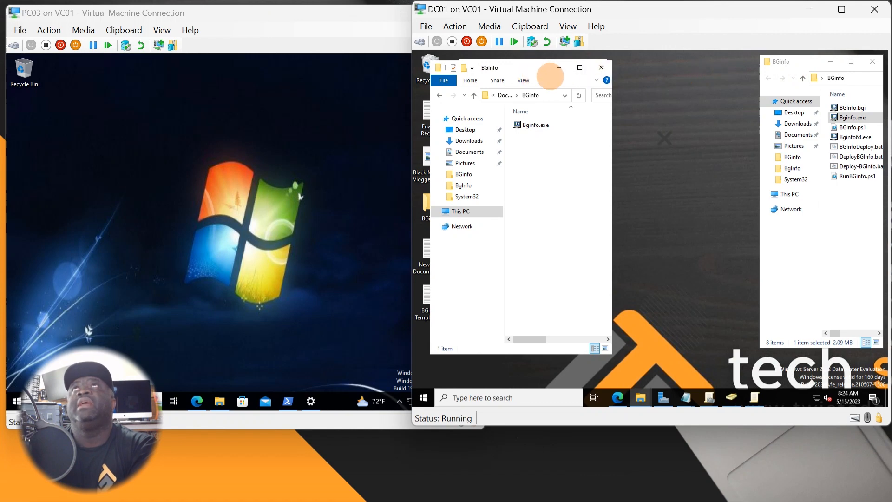
left_click_drag(550, 76, 520, 75)
left_click(553, 69)
left_click(596, 65)
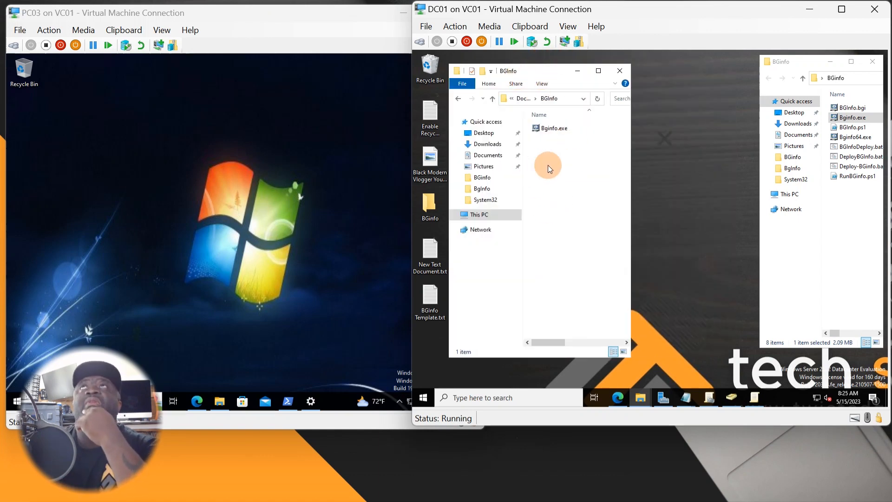
Run Bginfo.exe from the Documents BGInfo folder, accept the security warning, and stop the configuration window's countdown
double_click(554, 132)
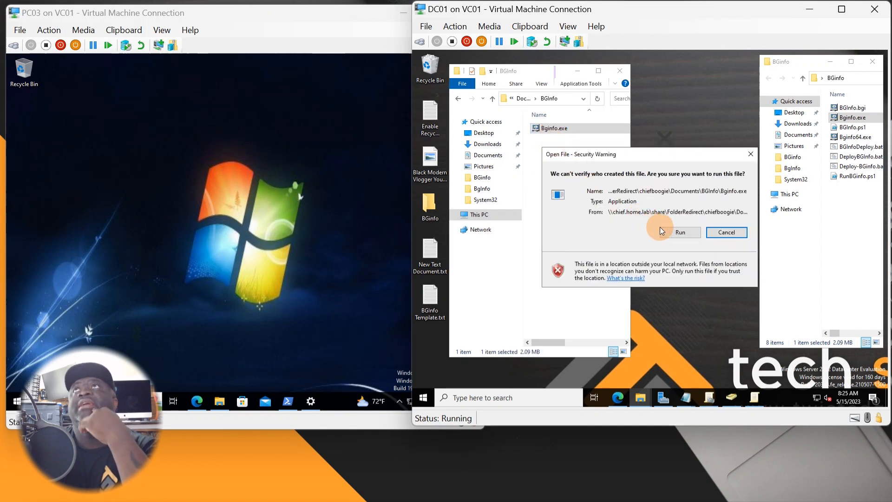
left_click(679, 232)
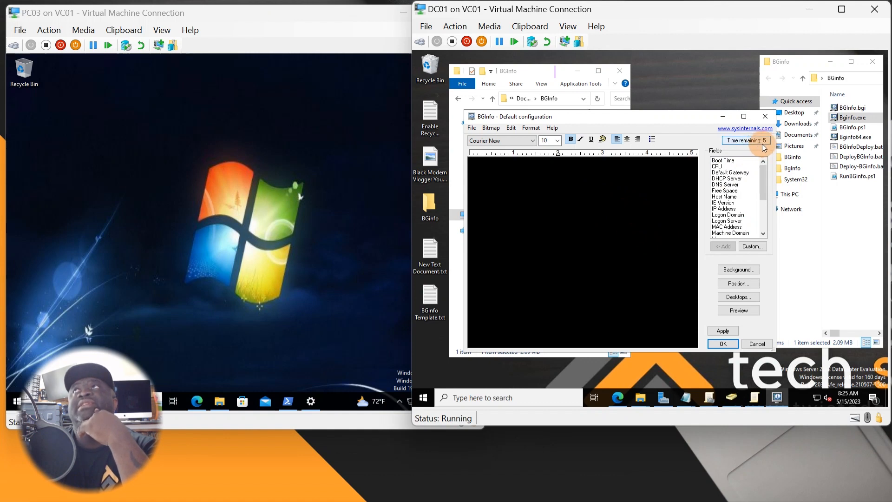
left_click(663, 222)
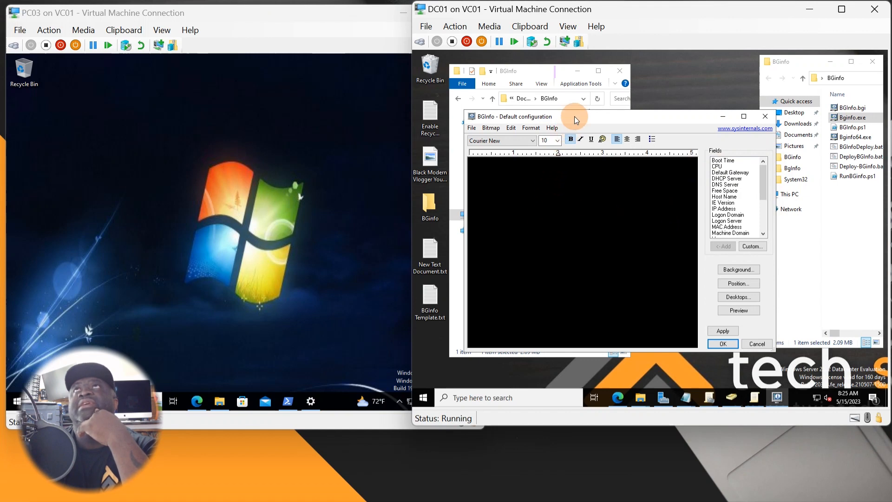
Make the BGInfo configuration window taller and add the Boot Time field to the empty layout
left_click_drag(574, 116, 581, 90)
left_click_drag(609, 326, 600, 375)
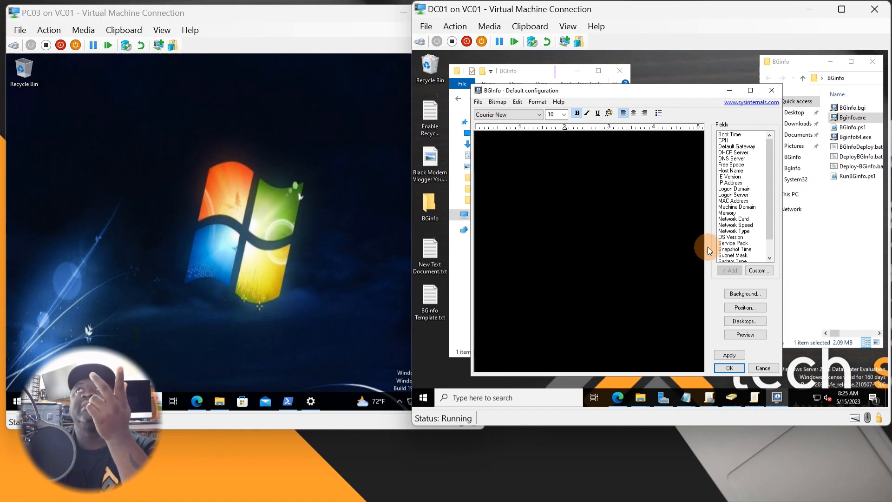
left_click(730, 134)
left_click(725, 271)
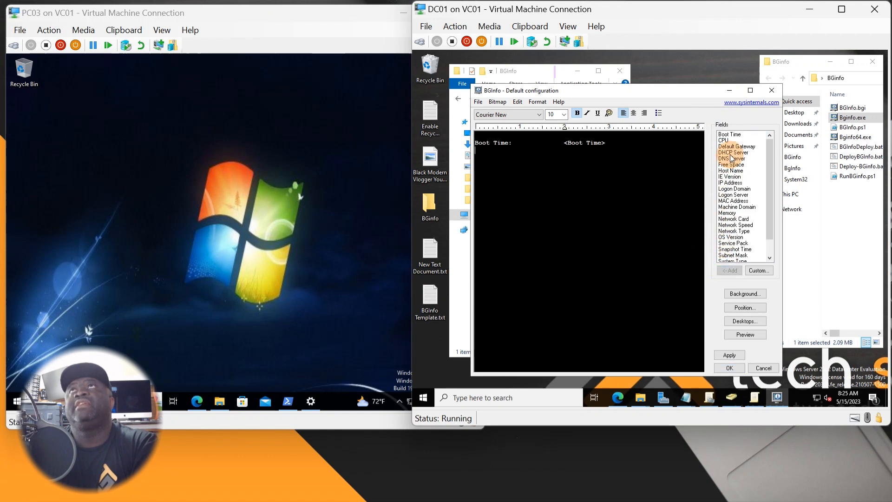
Add fourteen fields to the layout at once, including Boot Time, DHCP Server, DNS Server, Free Space, Host Name, IP Address, Service Pack and Subnet Mask
left_click(732, 237)
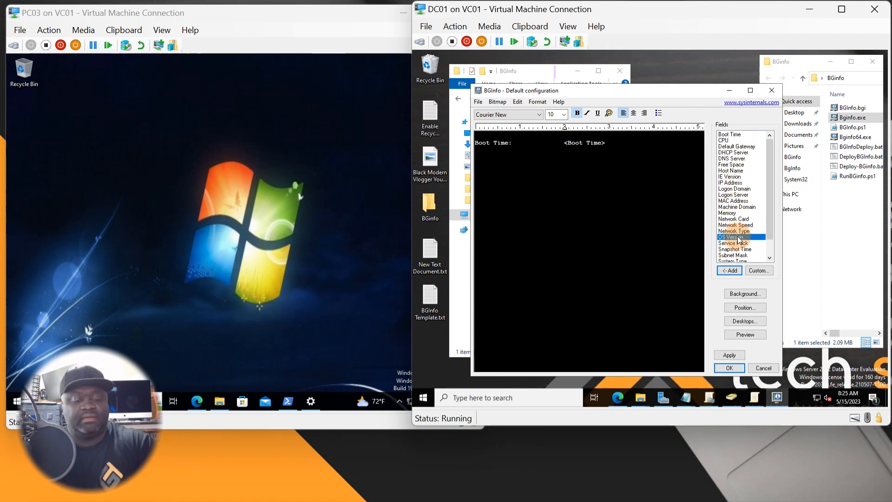
left_click(743, 201)
left_click(743, 207, "ctrl")
left_click(734, 231, "ctrl")
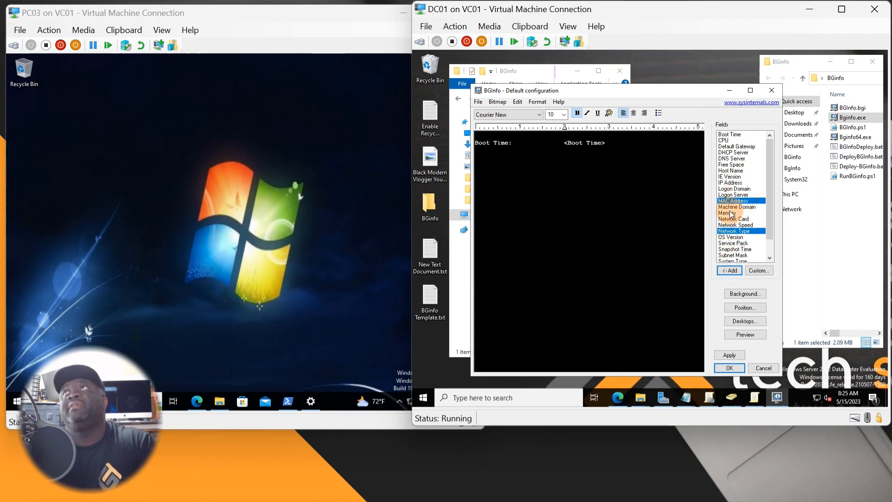
left_click(732, 182, "ctrl")
left_click(734, 164, "ctrl")
left_click(732, 152, "ctrl")
left_click(730, 135, "ctrl")
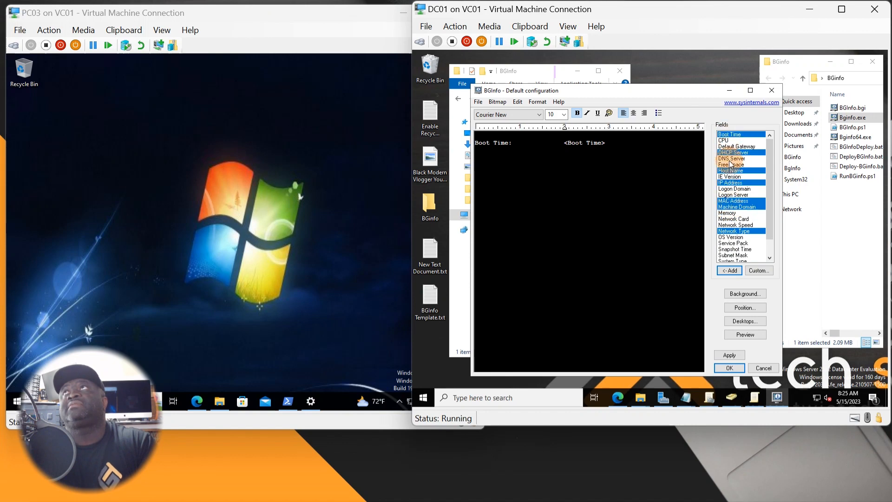
left_click(731, 159, "ctrl")
left_click(732, 170, "ctrl")
left_click(732, 176, "ctrl")
left_click(731, 195, "ctrl")
left_click(735, 225, "ctrl")
left_click(733, 243, "ctrl")
left_click(733, 255, "ctrl")
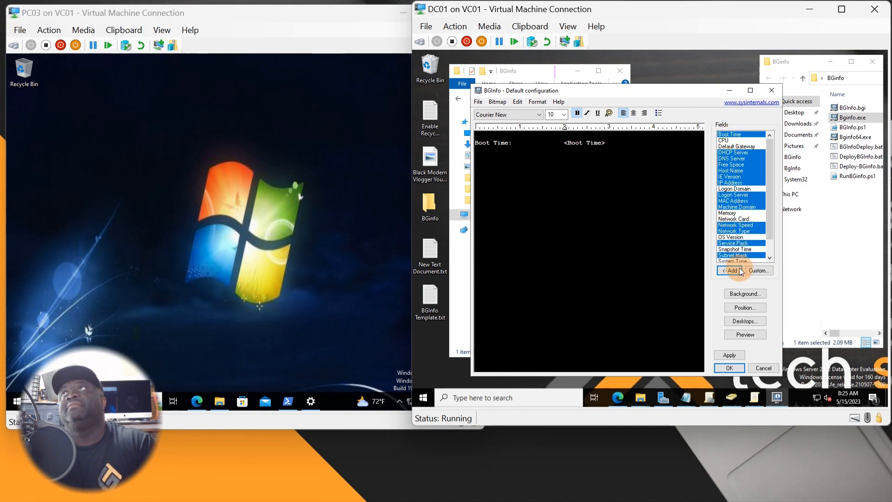
left_click(730, 270)
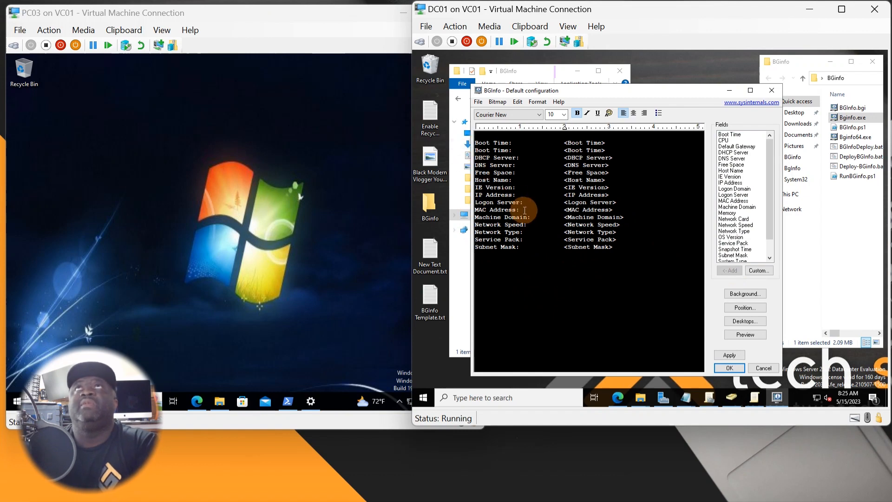
Preview the field layout on the desktop background, move the configuration window off the text, and end the preview
left_click(744, 335)
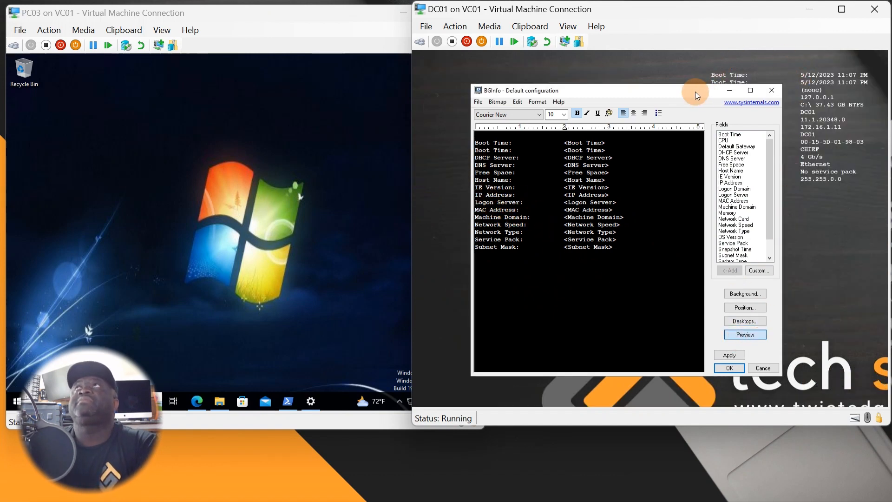
left_click_drag(695, 92, 620, 65)
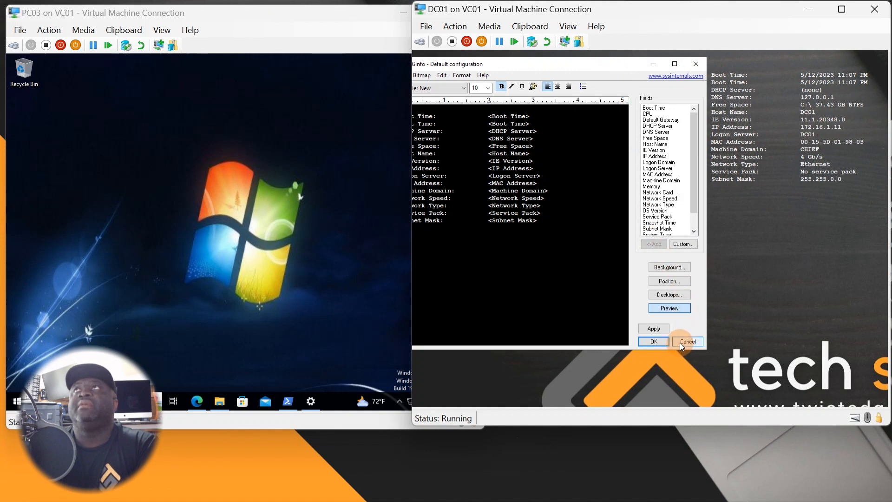
left_click(678, 310)
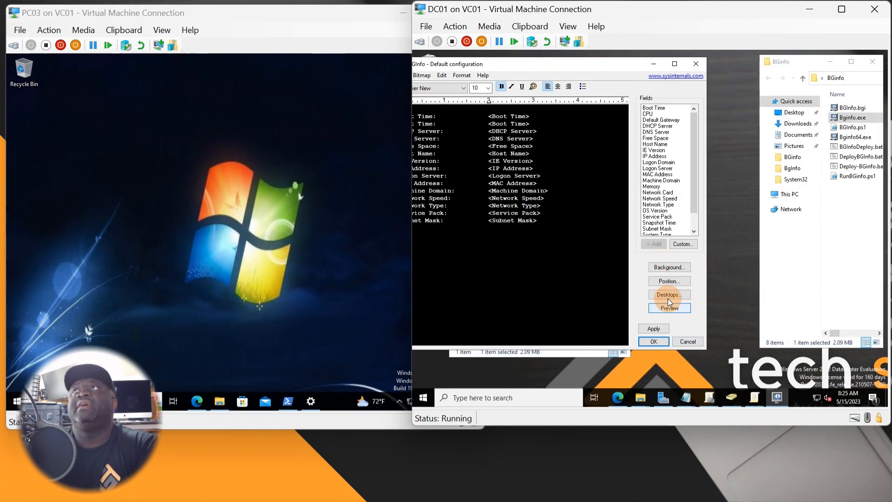
left_click_drag(605, 66, 641, 72)
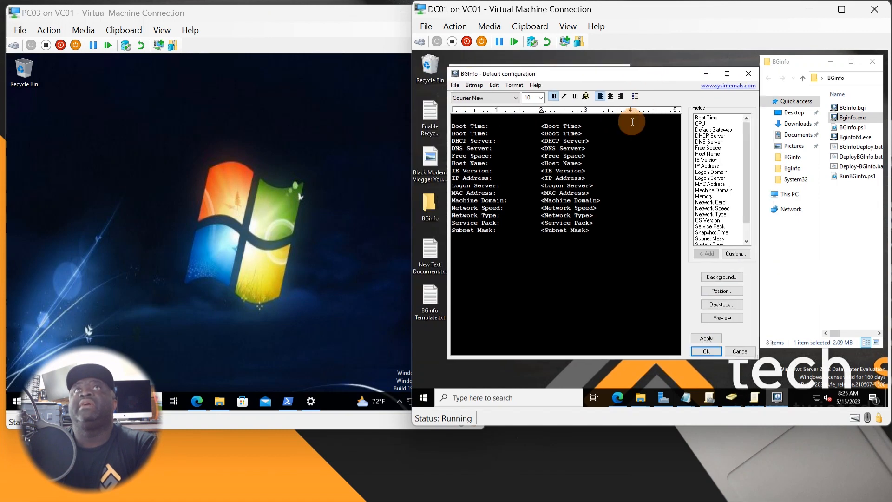
Delete all the field lines from the BGInfo layout so that it is empty
left_click_drag(543, 225, 475, 118)
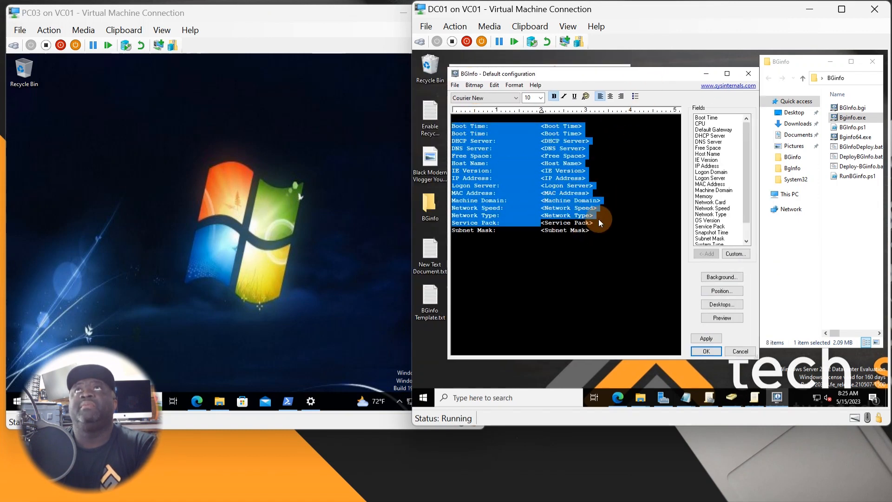
left_click_drag(598, 229, 485, 125)
key("Delete")
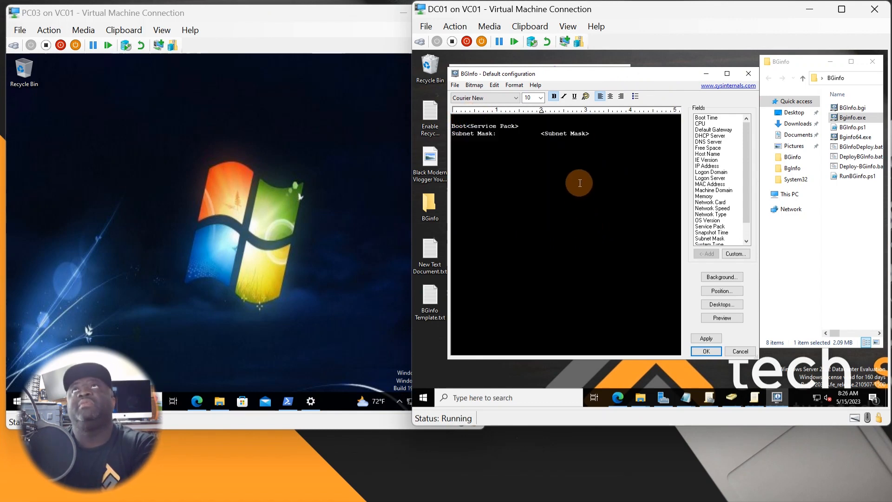
key("ctrl+a")
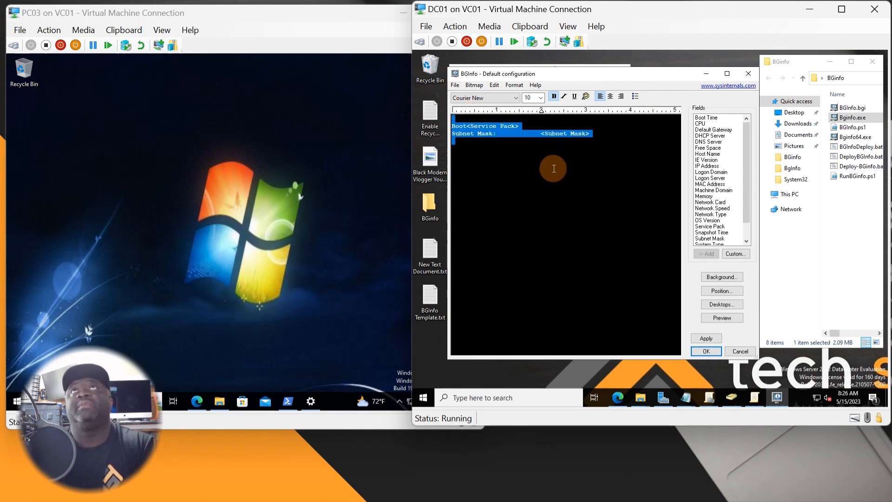
key("Delete")
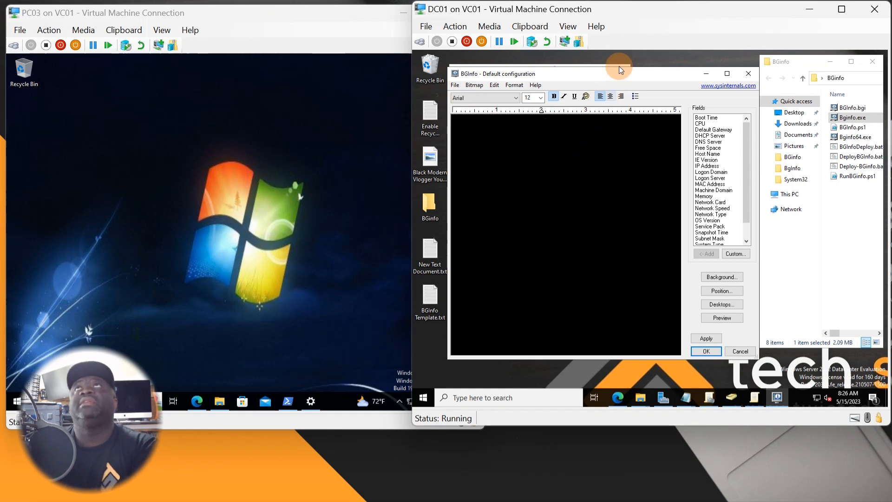
Copy the entire text of BGInfo Template.txt from the desktop and paste it into the empty BGInfo layout
left_click_drag(657, 60, 698, 44)
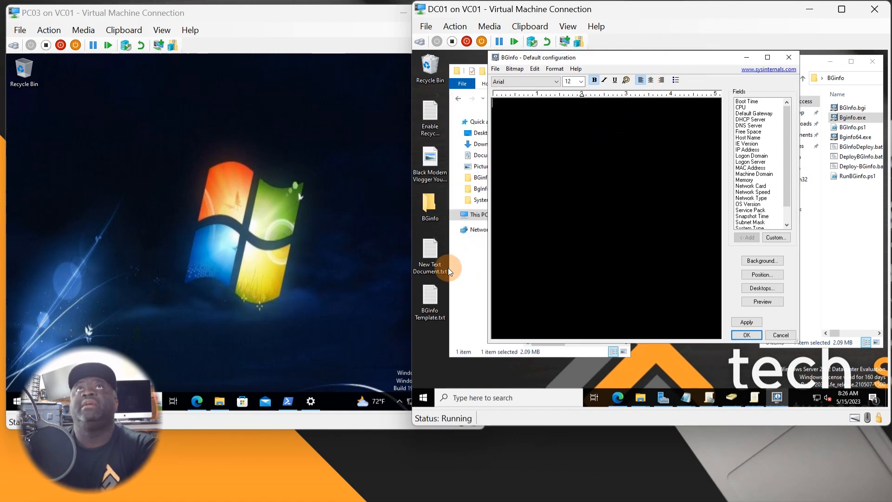
double_click(426, 309)
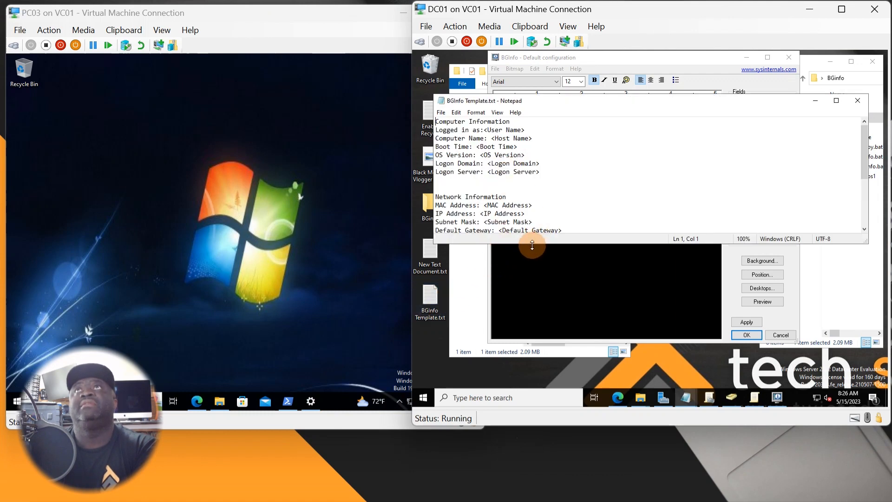
left_click_drag(533, 243, 535, 393)
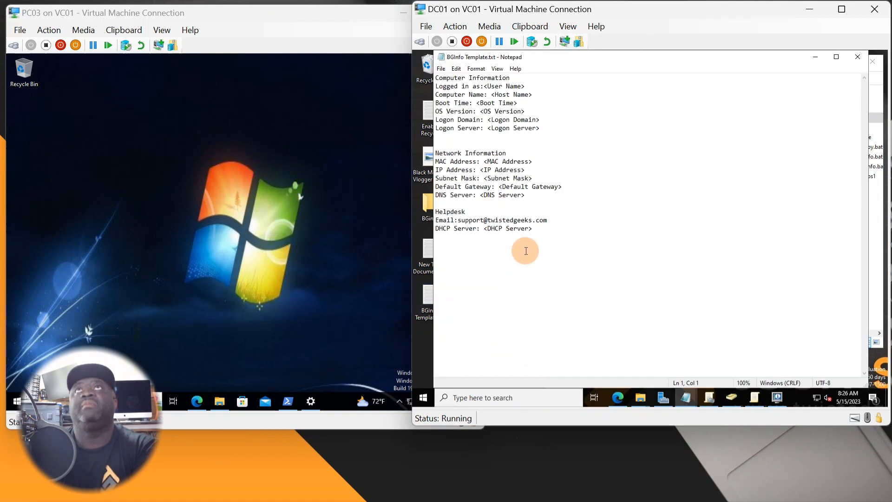
left_click_drag(533, 228, 435, 77)
key("ctrl+c")
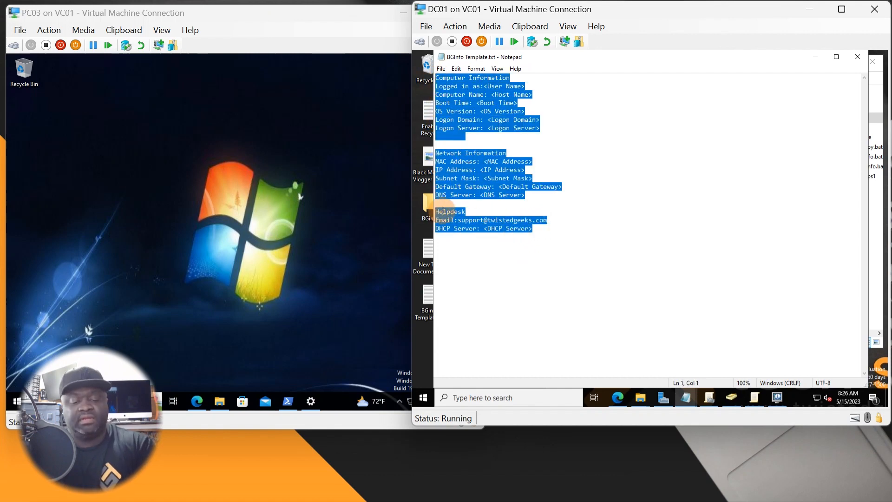
left_click(816, 56)
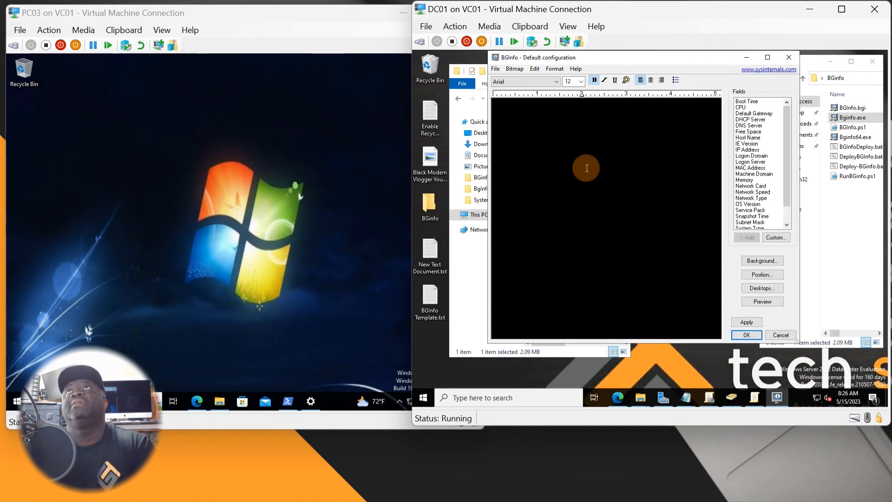
key("ctrl+v")
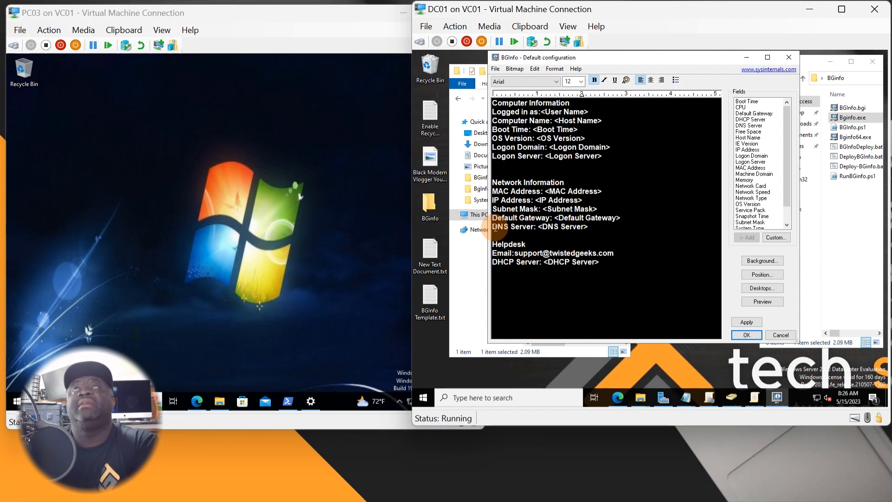
Set the font color of the Computer Information heading to yellow
left_click_drag(571, 59, 514, 99)
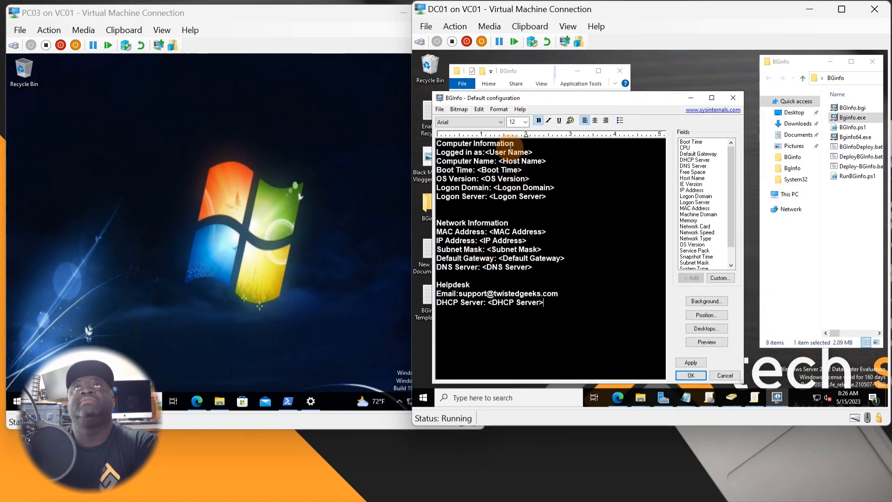
left_click_drag(514, 143, 421, 134)
left_click(559, 121)
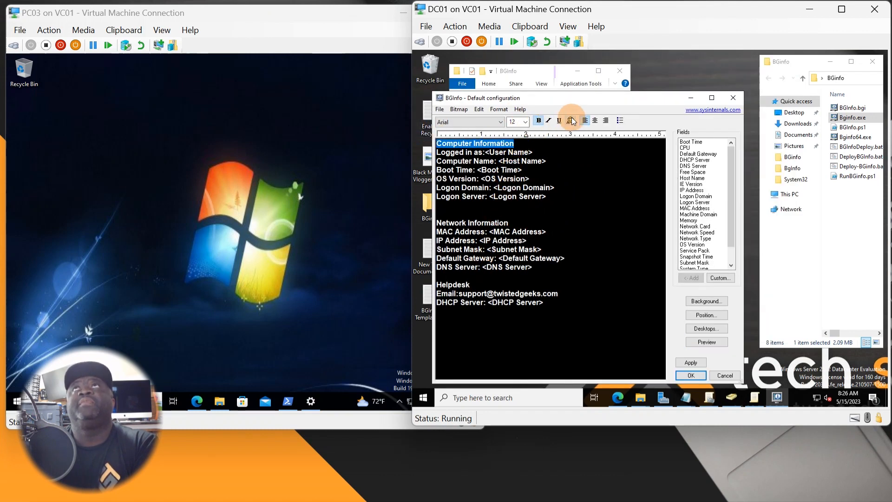
left_click(571, 121)
left_click(590, 171)
left_click(539, 232)
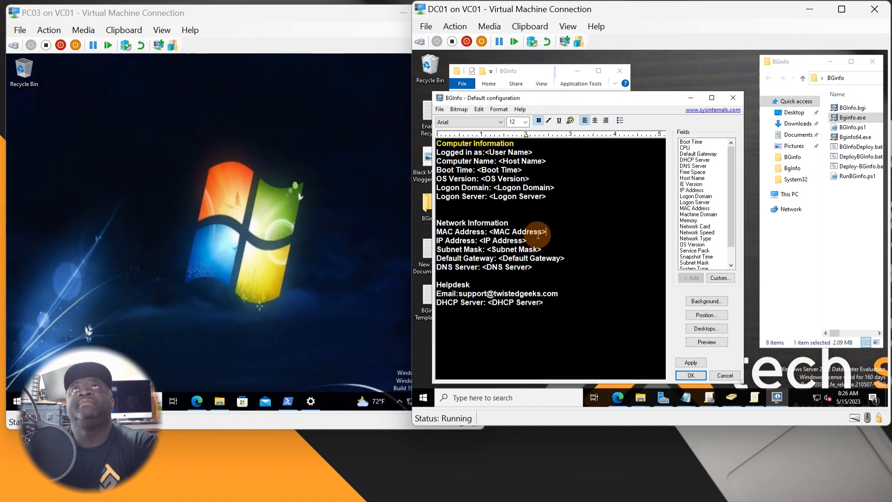
Set the font color of the Network Information heading to yellow
left_click_drag(515, 223, 434, 217)
left_click(442, 218)
left_click_drag(520, 223, 436, 223)
left_click(571, 121)
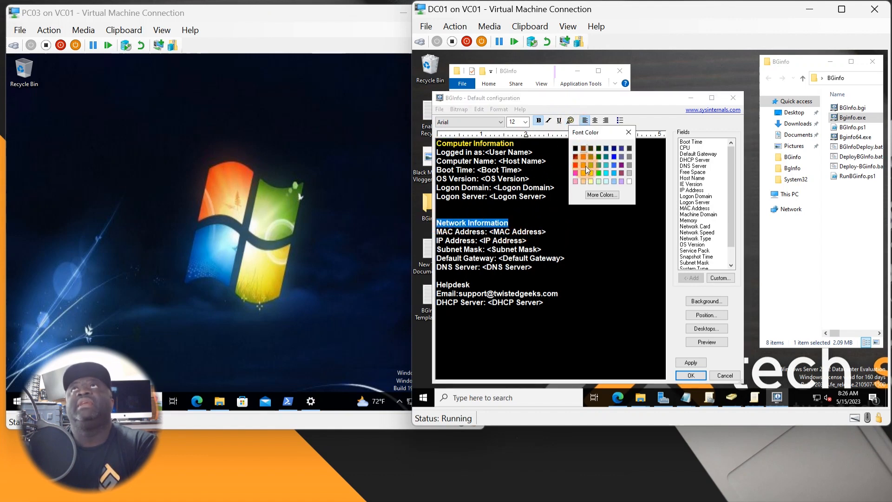
left_click(591, 173)
left_click(525, 283)
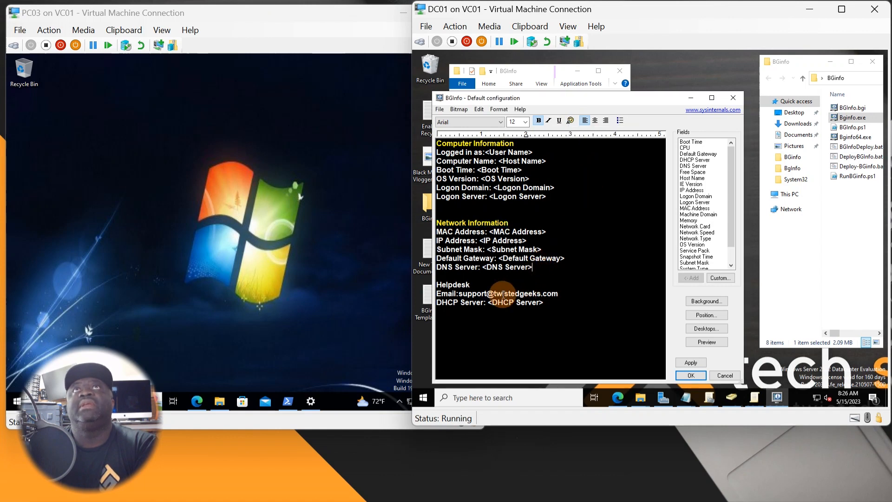
Set the font color of the Helpdesk heading to yellow
left_click_drag(471, 284, 437, 285)
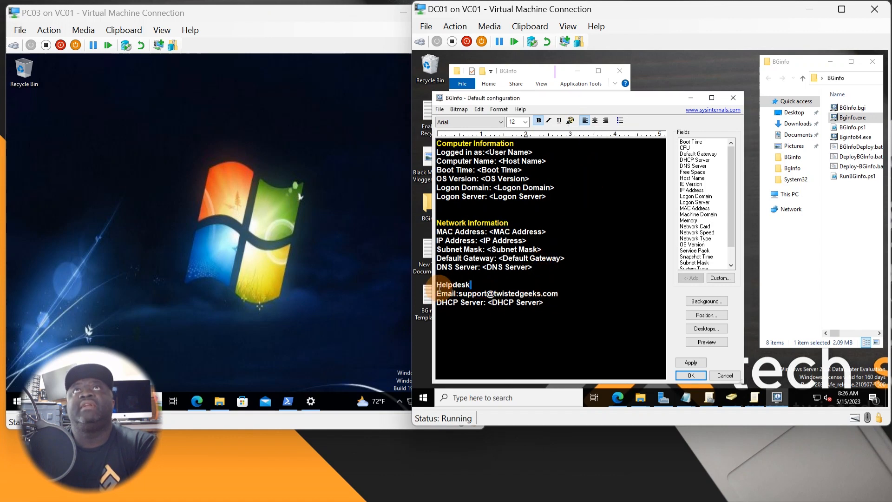
left_click(571, 121)
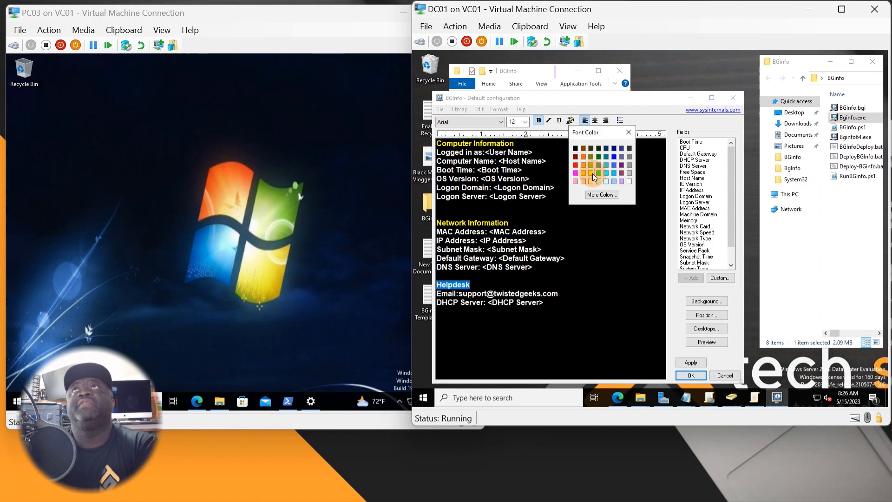
left_click(592, 173)
left_click(493, 302)
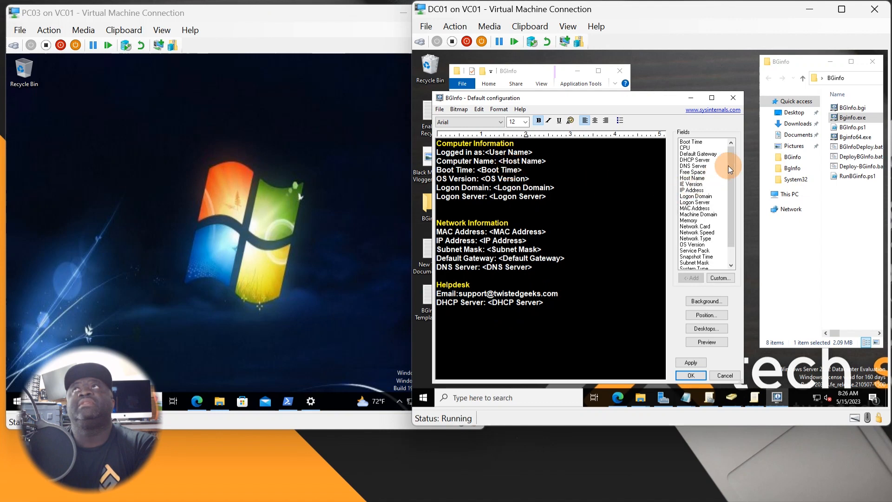
Delete the Logon Domain and Logon Server lines and the surplus blank lines above the Network Information heading
left_click_drag(732, 159, 723, 138)
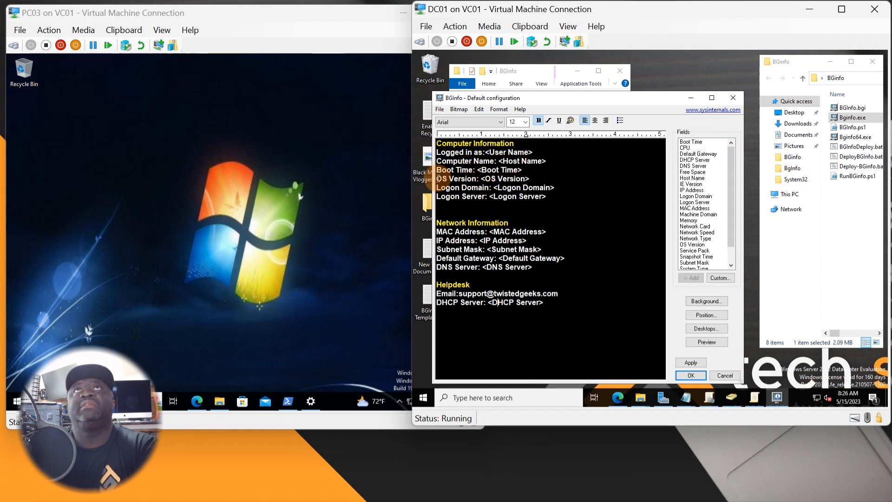
left_click_drag(437, 187, 549, 201)
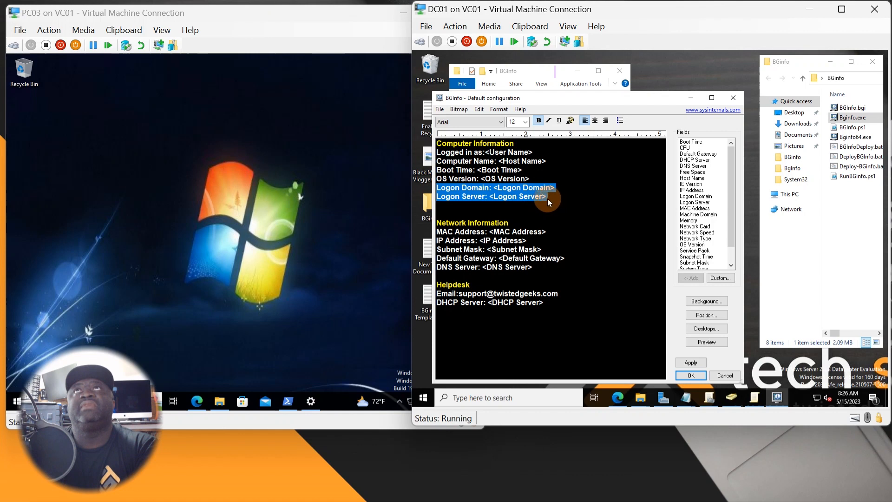
key("Delete")
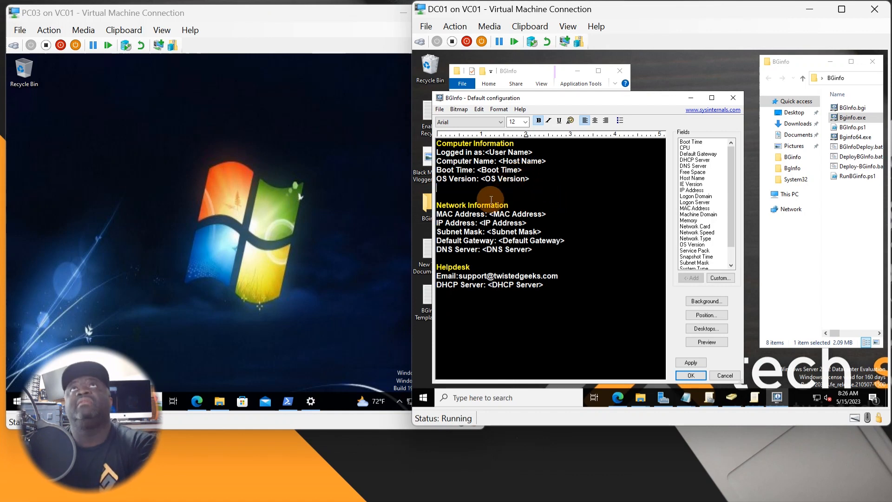
key("Delete")
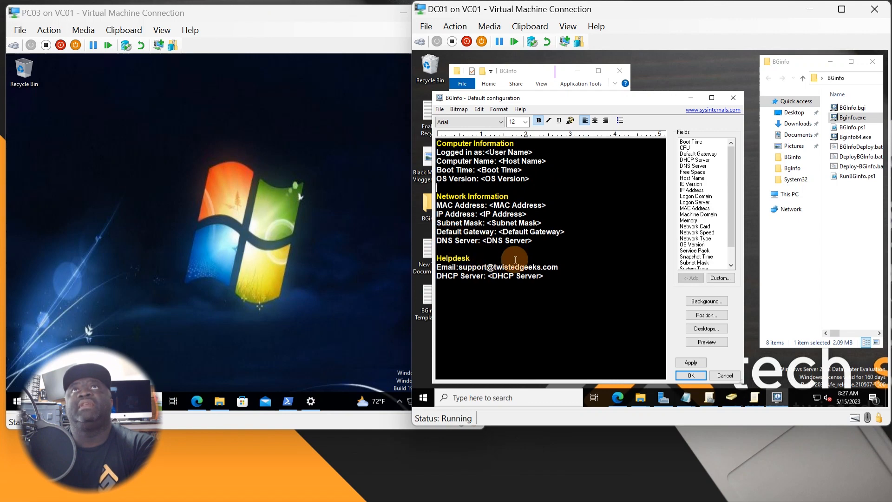
Insert a new line after DNS Server in the Network Information section and add the DHCP Server field there
mouse_move(483, 259)
left_mouse_down()
mouse_move(456, 258)
mouse_move(486, 266)
left_mouse_up()
left_click(540, 242)
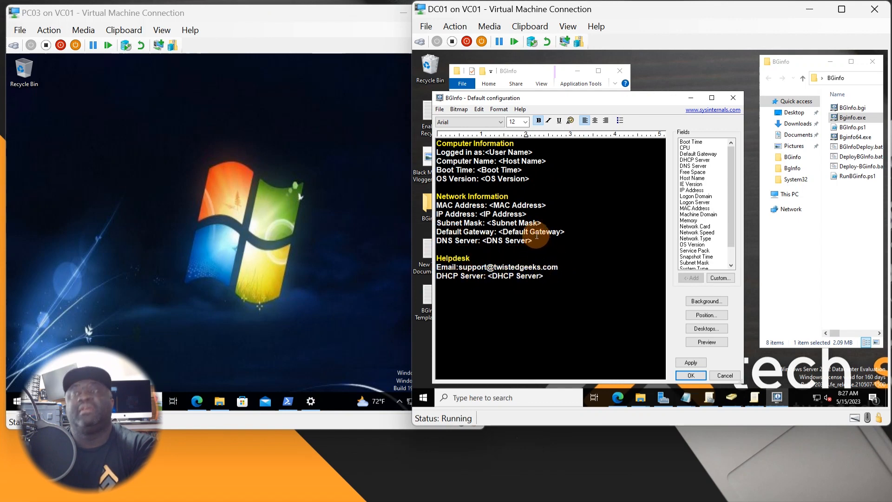
key("Return")
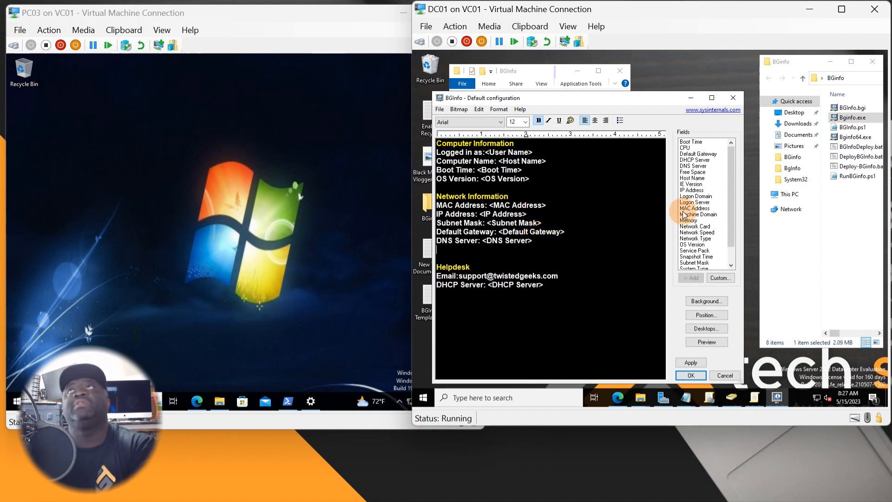
left_click(696, 160)
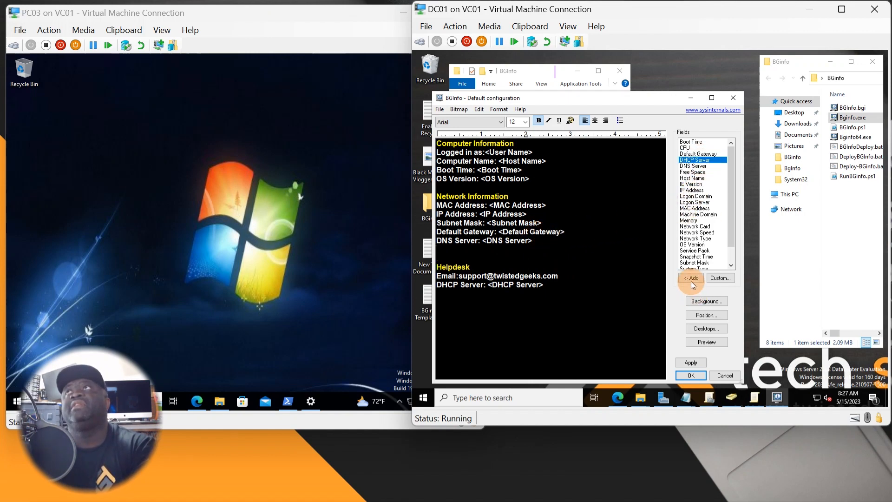
left_click(690, 281)
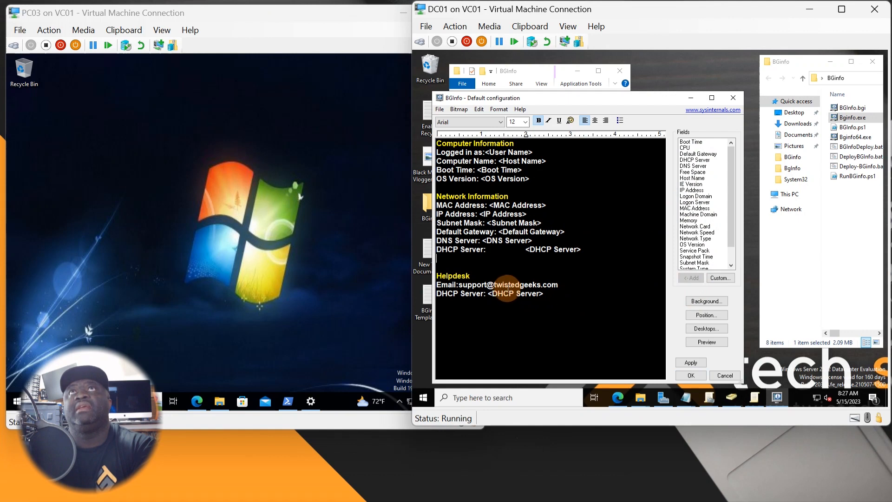
Remove the surplus blank lines above the Helpdesk heading, leaving a single blank line after the Network Information section
key("Return")
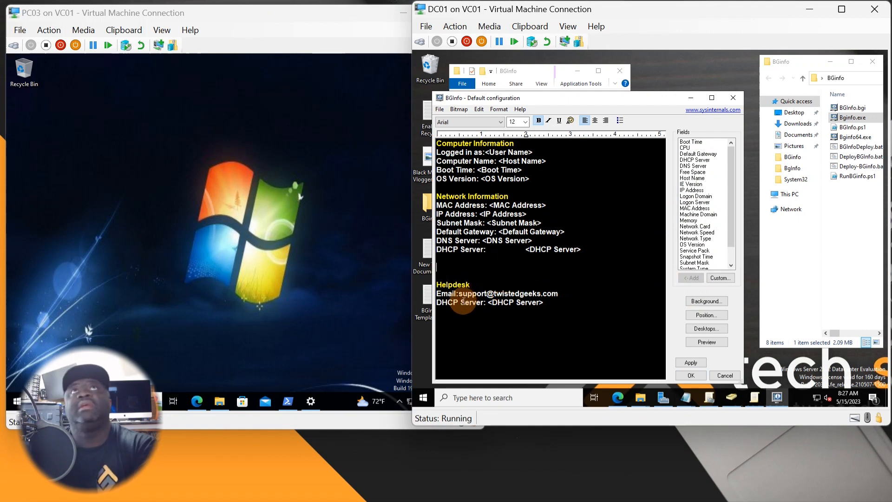
key("BackSpace")
key("BackSpace")
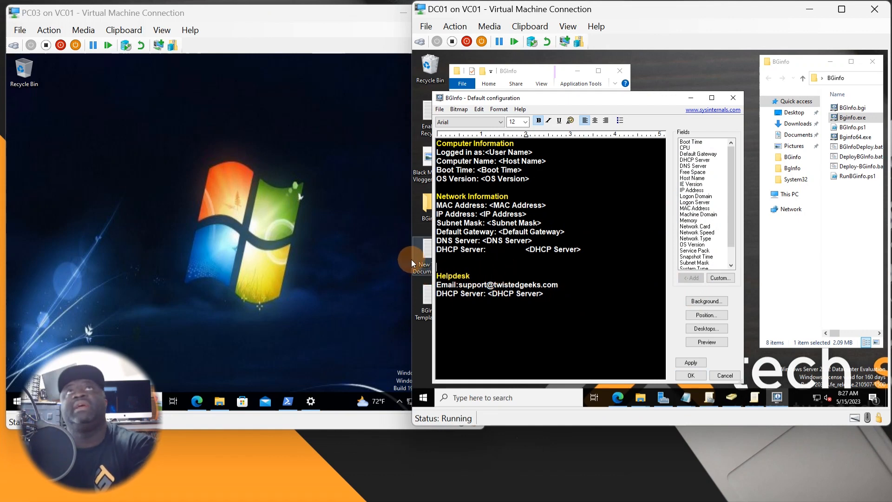
left_click_drag(524, 276, 481, 286)
Replace the DHCP Server line under the Helpdesk heading with a "Tel:" line containing the helpdesk phone number
left_click(553, 284)
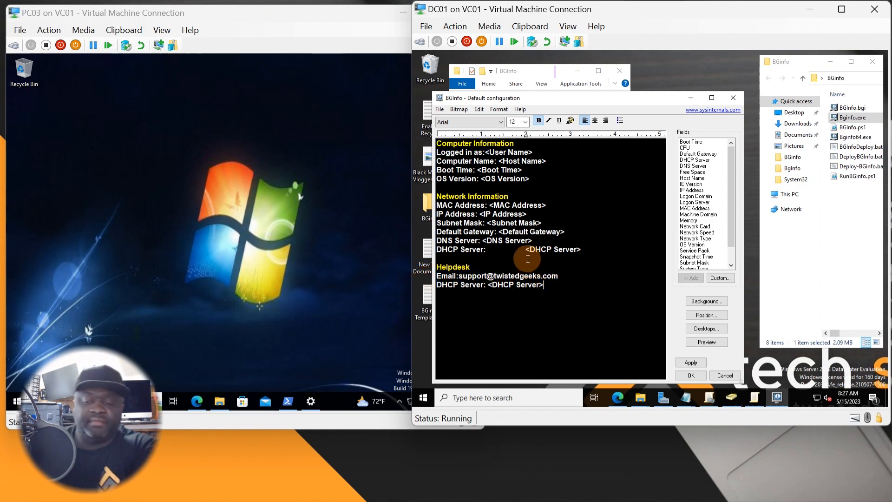
key("BackSpace")
key("BackSpace")
key("BackSpace")
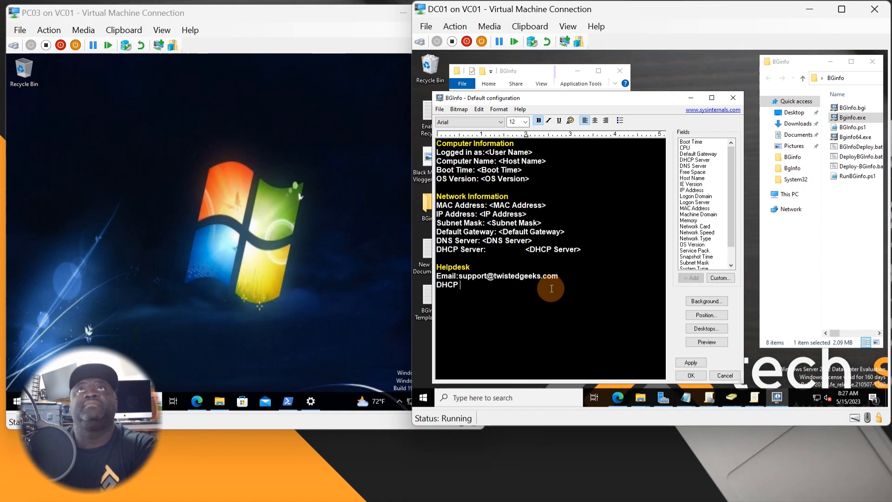
key("BackSpace")
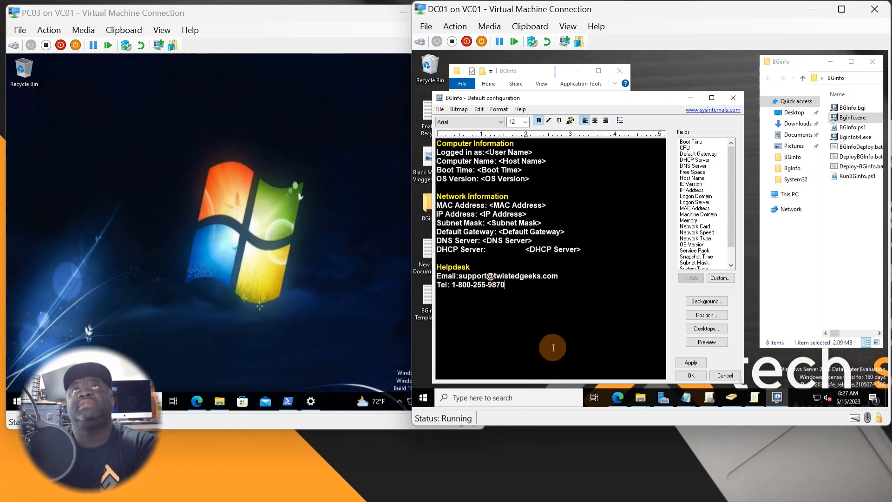
Preview the information layout on the desktop background, moving the configuration window aside, and close the preview
left_click(711, 344)
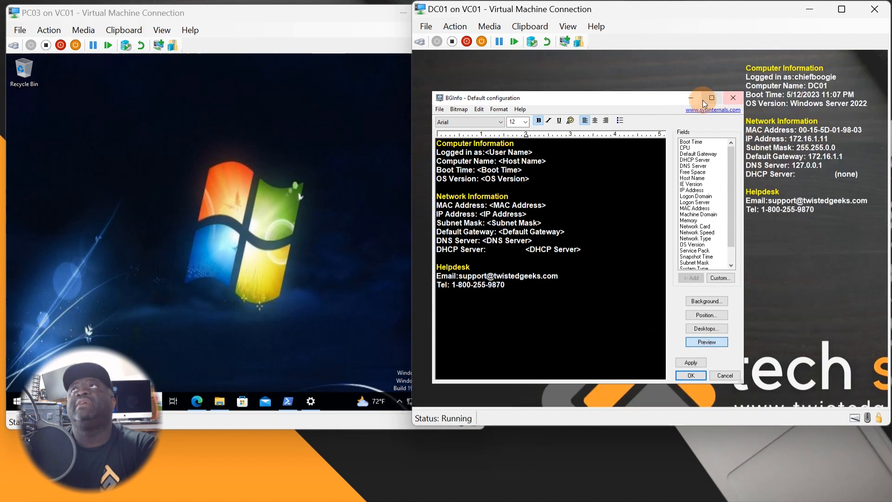
left_click_drag(662, 99, 645, 84)
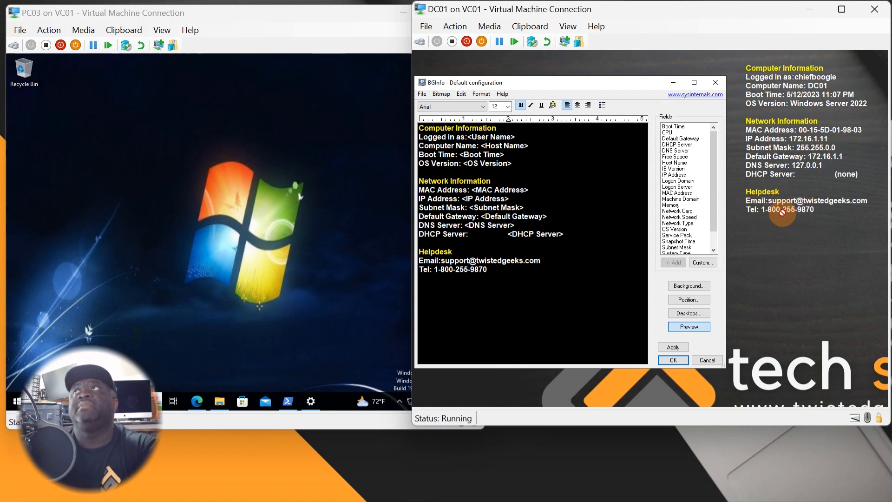
left_click(703, 328)
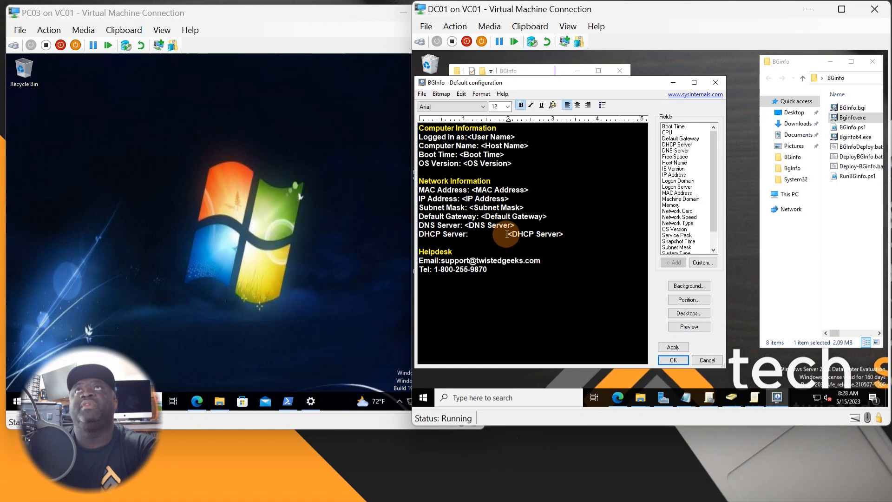
Close the wide gap between the DHCP Server label and its field, and apply the configuration
left_click(469, 234)
key("Delete")
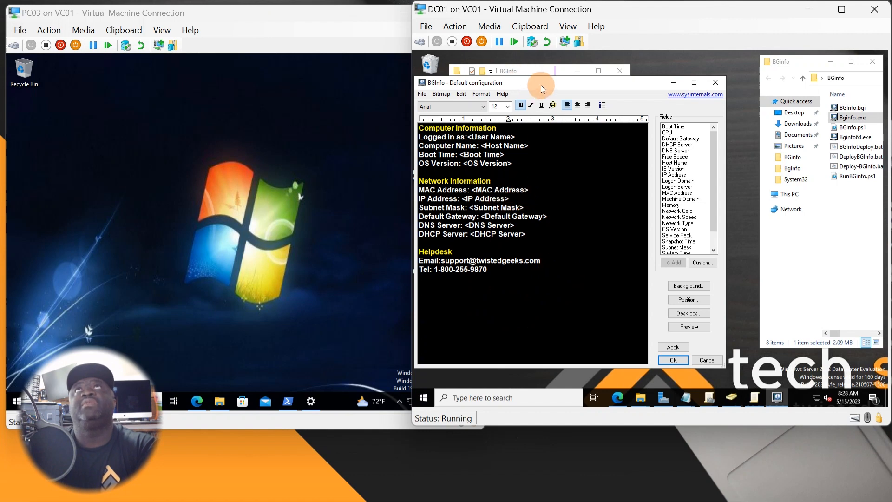
left_click_drag(541, 85, 569, 95)
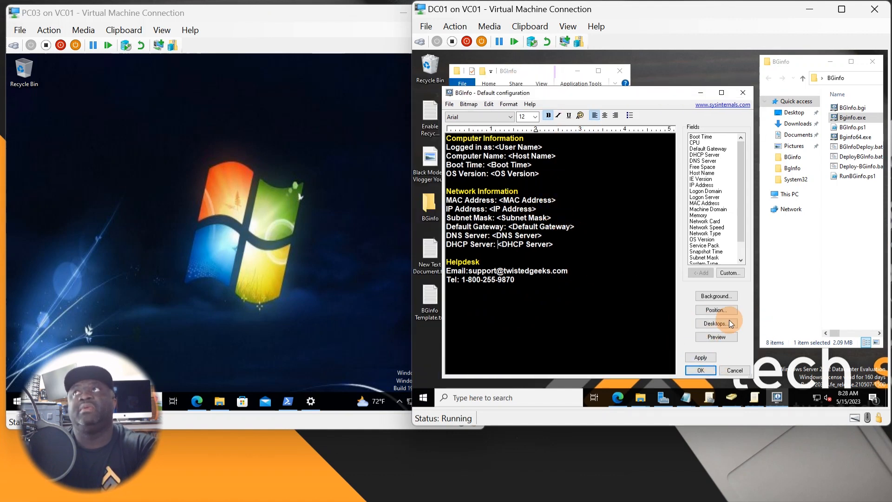
left_click(693, 356)
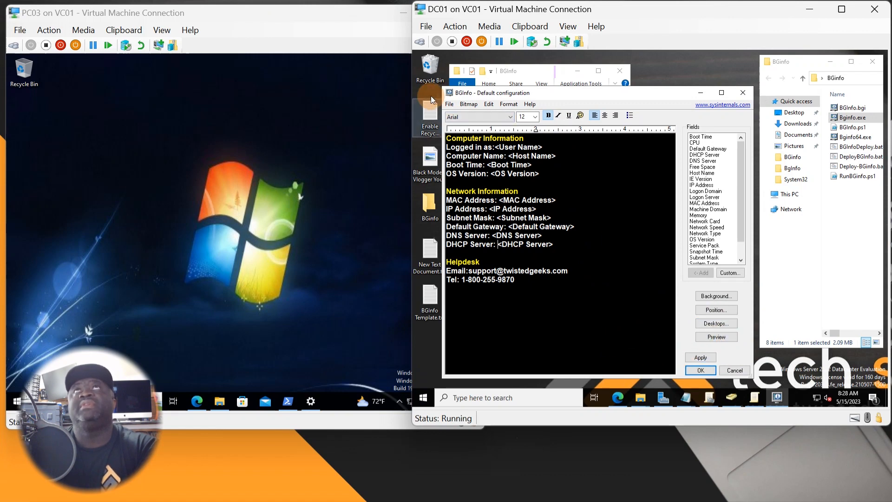
Save the configuration as BGInfo-Template in the BGInfo folder on the desktop
left_click(453, 104)
left_click(469, 122)
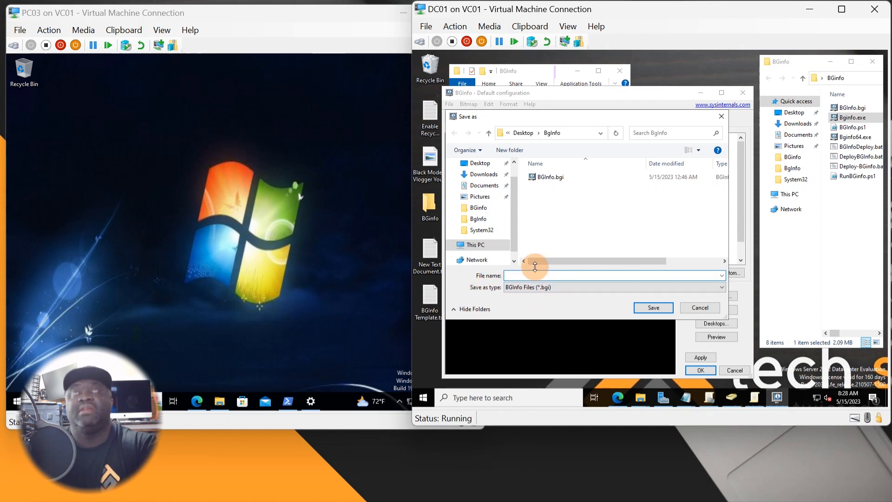
type("BG")
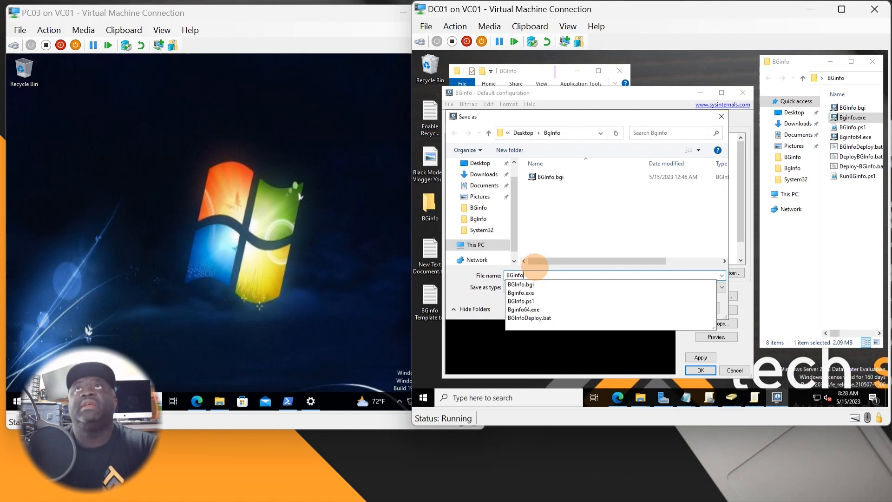
type("Info")
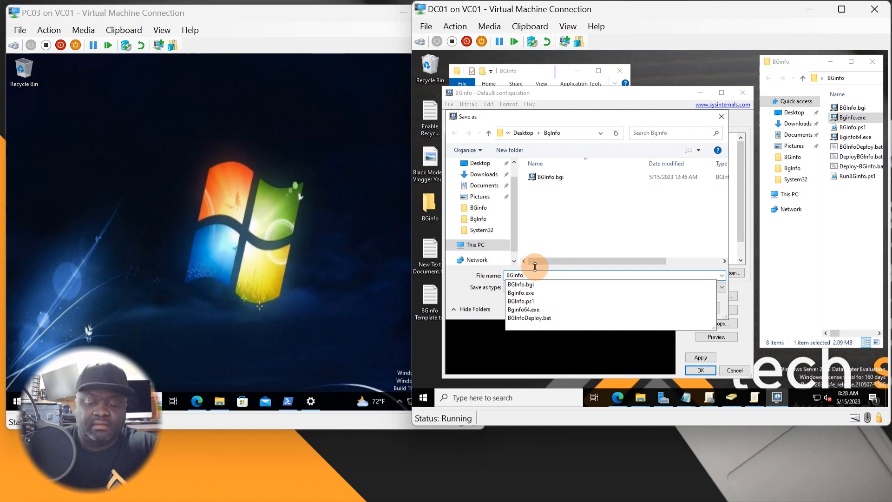
type("-Template")
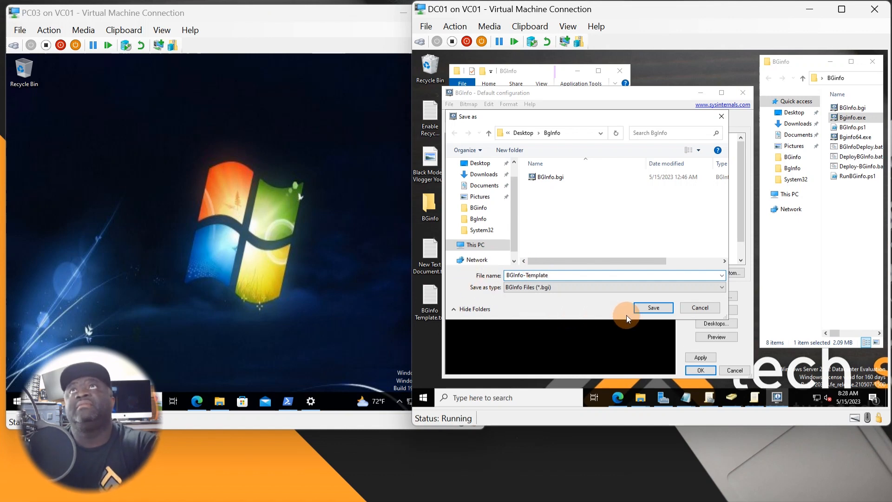
left_click(654, 308)
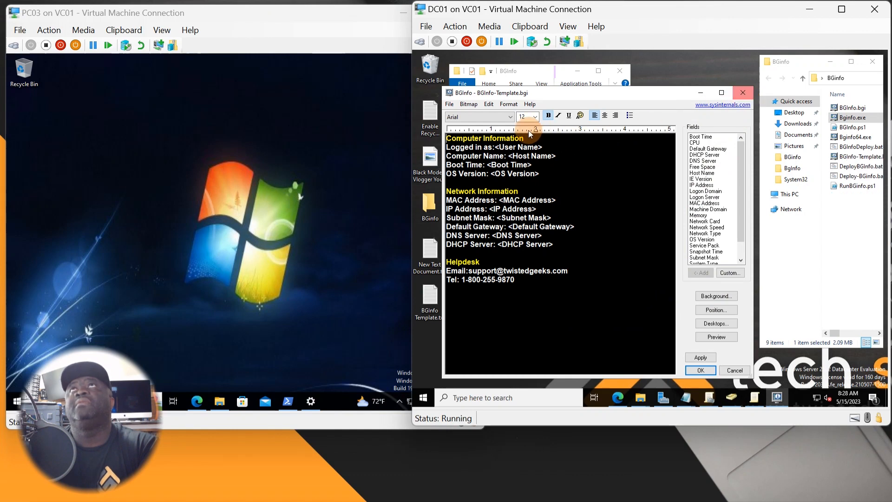
Save a second copy of BGInfo-Template.bgi in the BGInfo folder under Documents
left_click(450, 104)
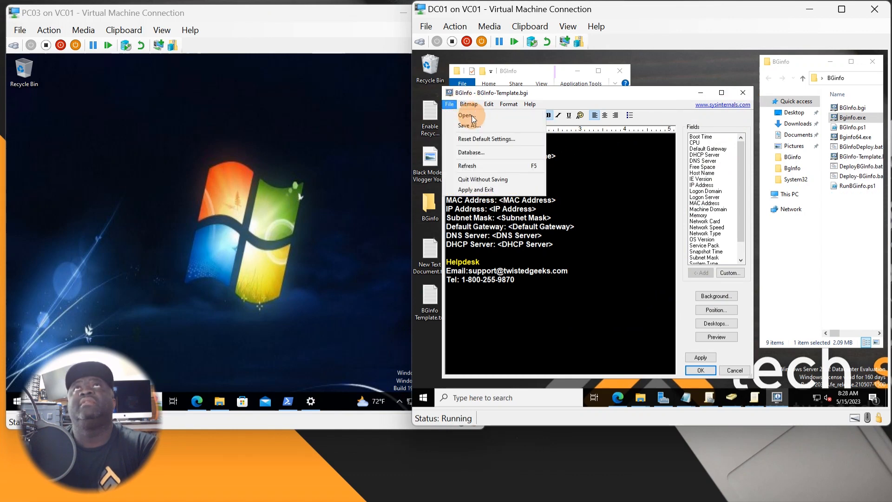
left_click(473, 128)
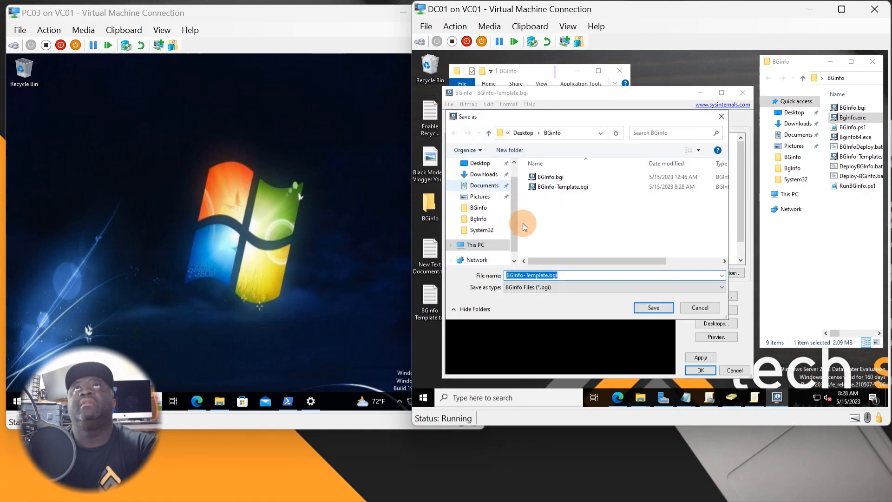
left_click(483, 185)
left_click(544, 178)
double_click(543, 179)
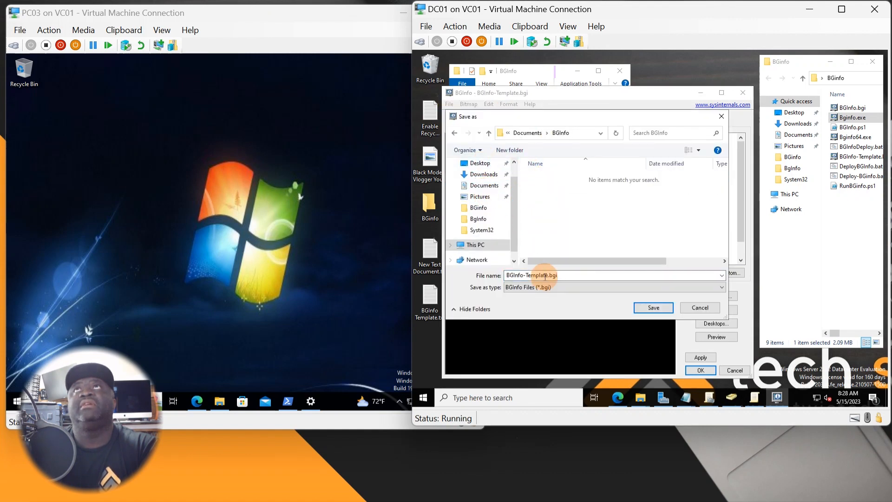
left_click(653, 308)
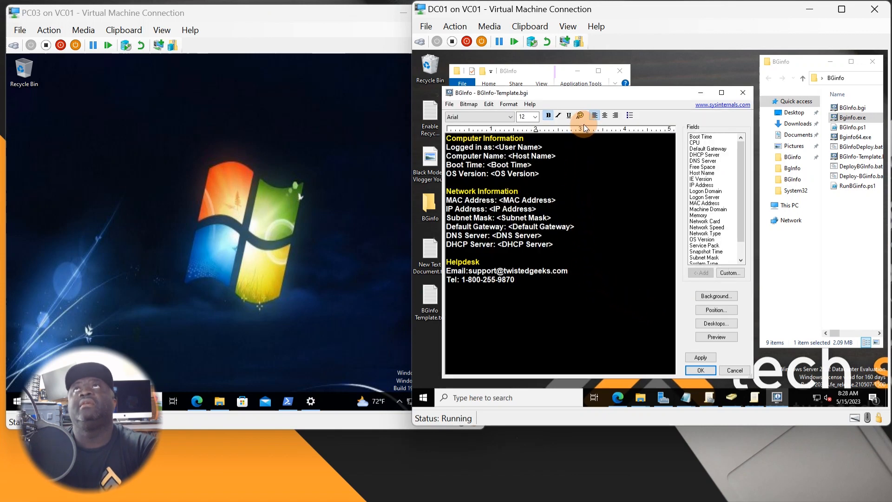
Close the BGInfo configuration window and place the Documents BGInfo folder window beside the other BGInfo folder window
left_click(528, 69)
left_click(556, 163)
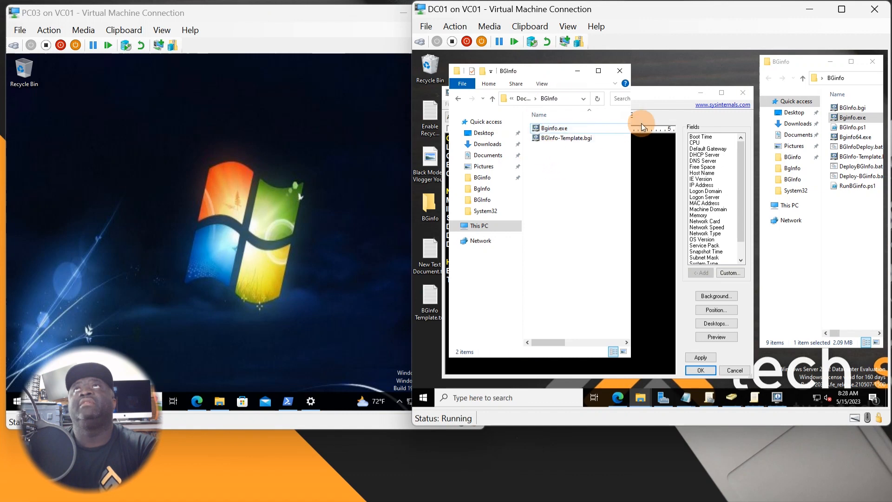
left_click(743, 96)
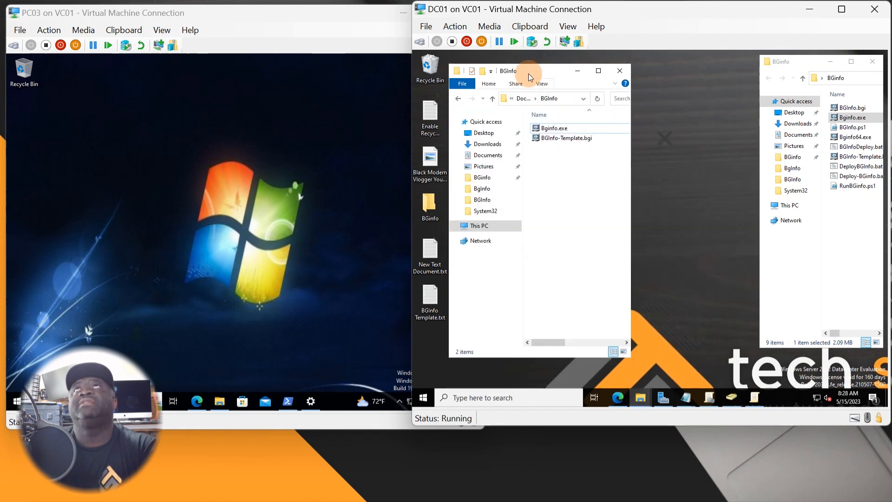
mouse_move(528, 73)
left_mouse_down()
mouse_move(598, 71)
mouse_move(531, 75)
left_mouse_up()
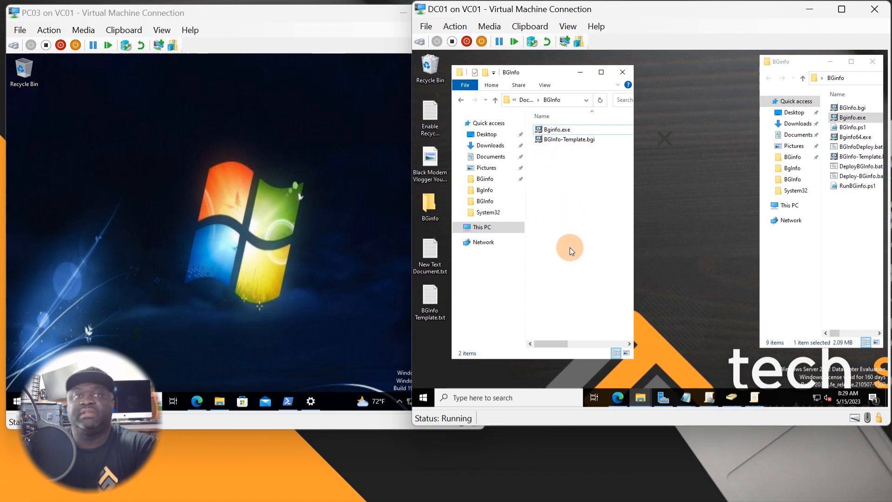
left_click_drag(551, 73, 674, 63)
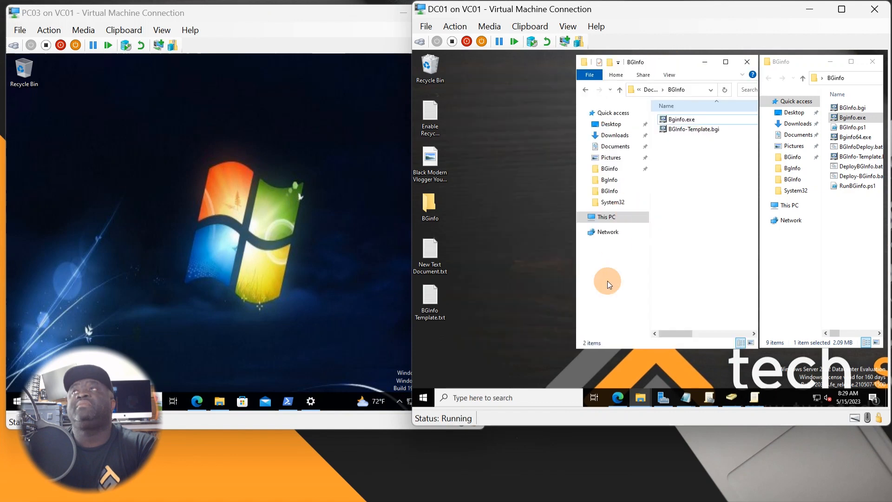
Switch to Group Policy Management, expand Group Policy Objects, and review the options for creating a GPO in the chief.home.lab domain
left_click(708, 398)
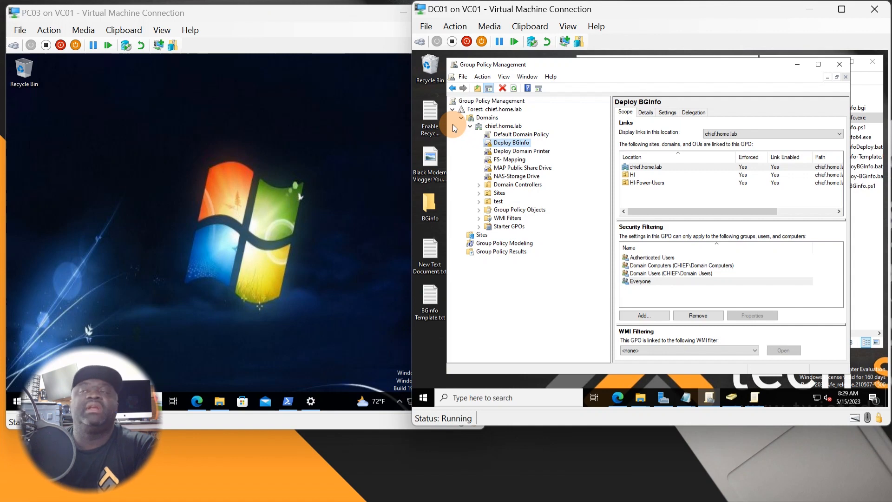
left_click(479, 209)
right_click(514, 214)
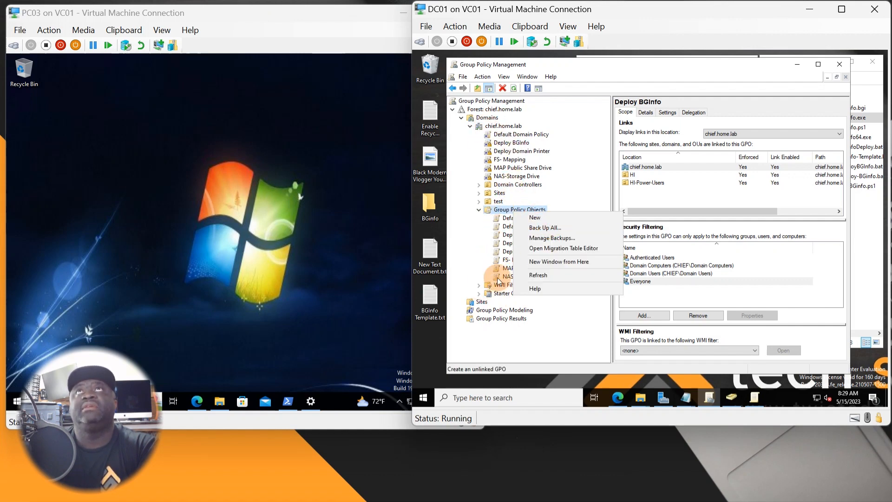
right_click(488, 124)
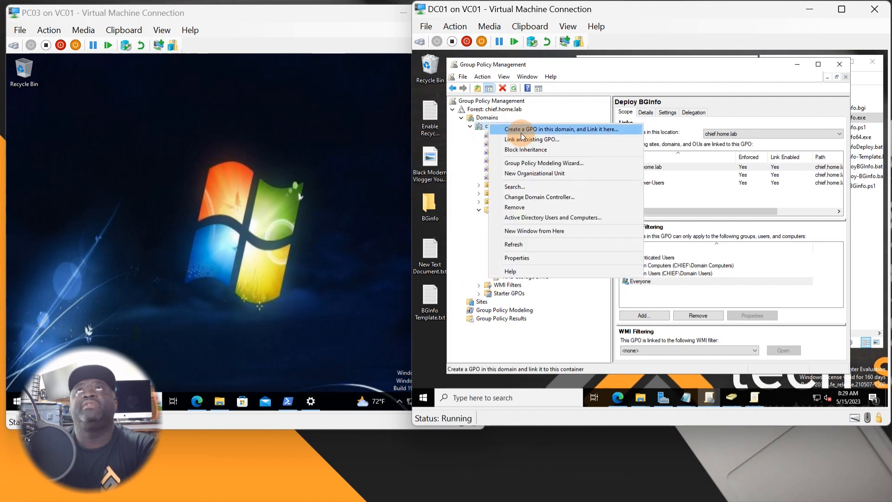
key("Down")
key("Down")
key("Down")
key("Down")
key("Down")
left_click(553, 333)
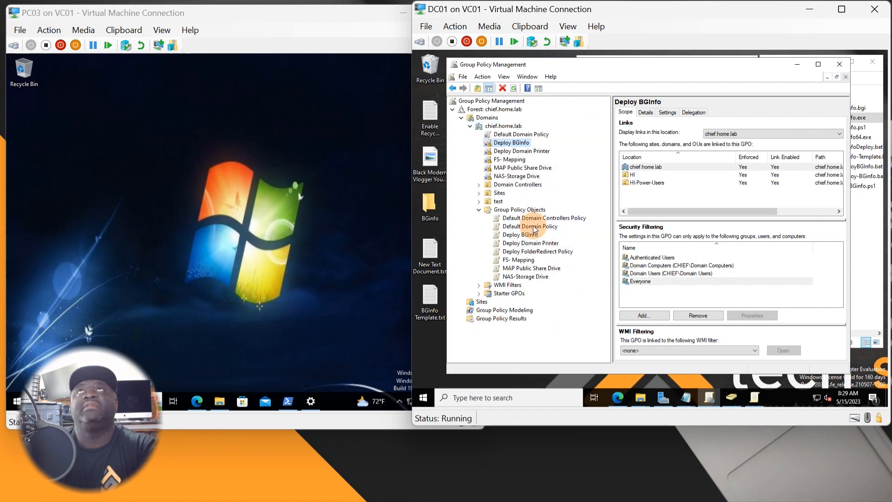
Open the Deploy BGInfo policy linked to the chief.home.lab domain for editing
right_click(508, 145)
left_click(508, 142)
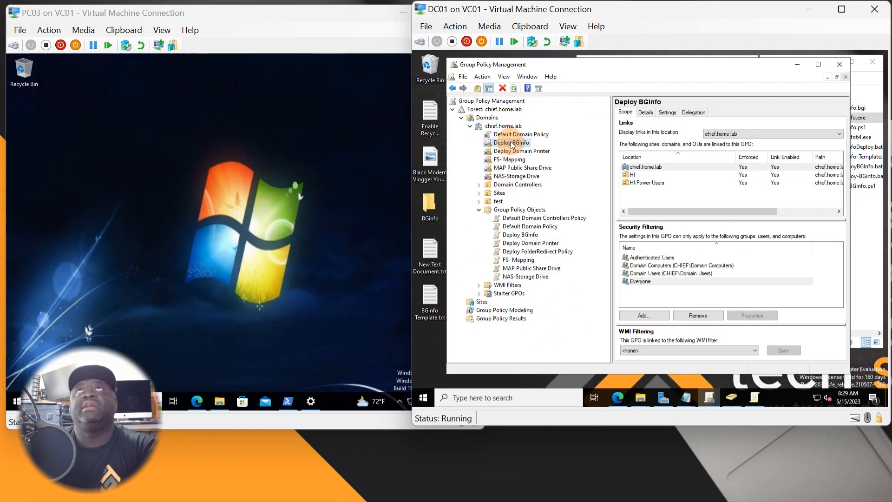
right_click(509, 142)
left_click(529, 151)
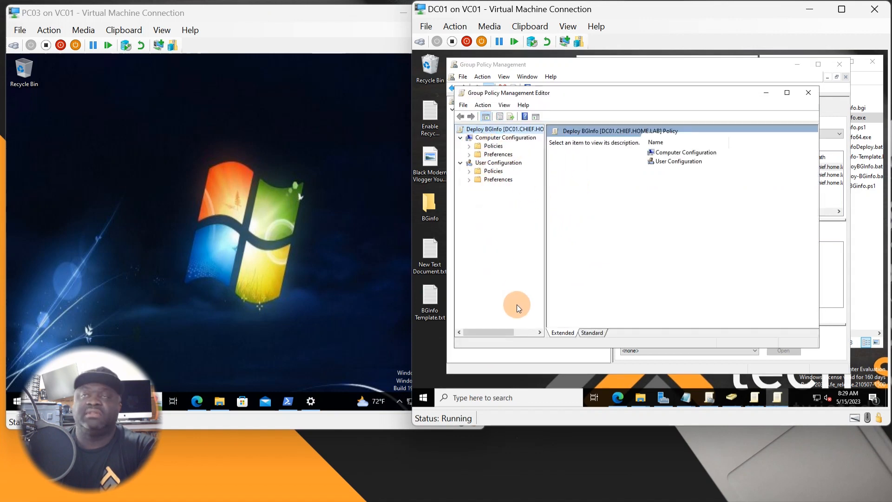
Open the Logon script properties under the User Configuration Windows Settings and select the script entry stored on the chief.home.lab SYSVOL path
left_click(469, 172)
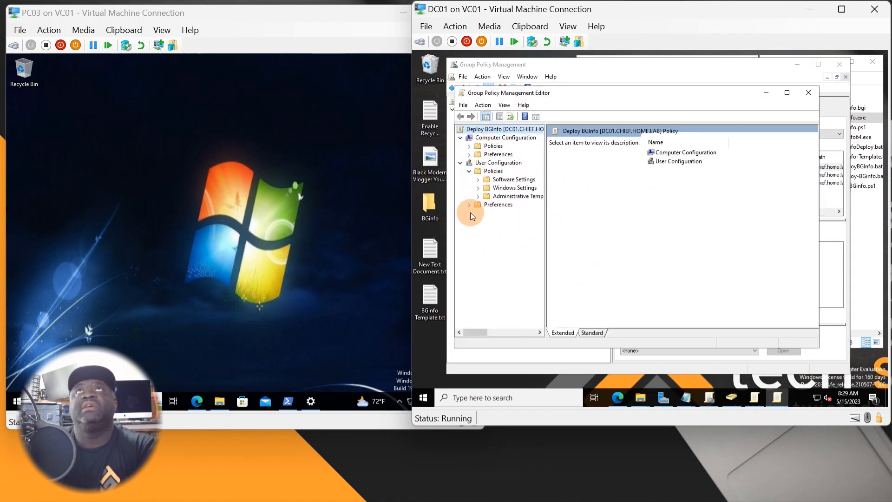
left_click(478, 188)
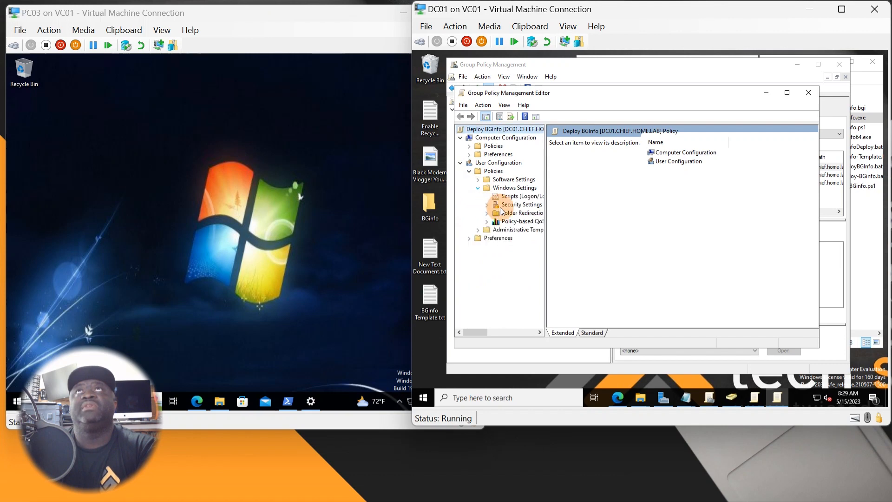
left_click(505, 196)
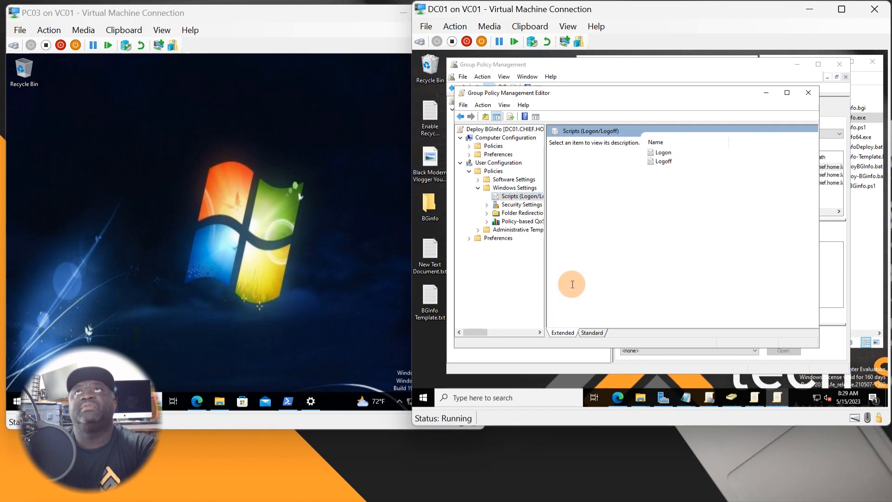
double_click(655, 153)
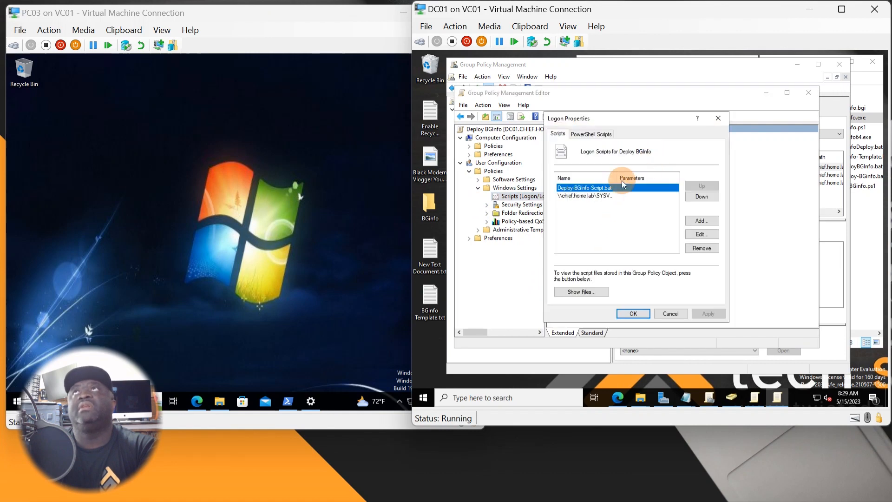
left_click(591, 195)
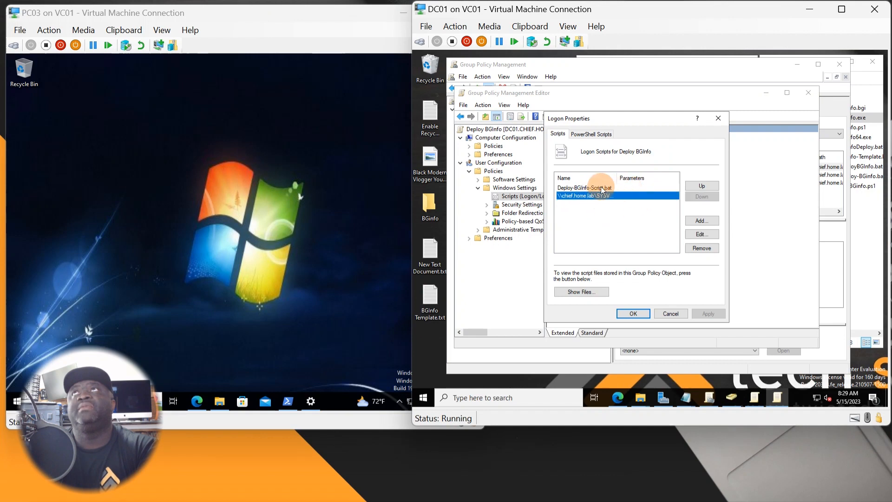
Start adding another logon script to the Deploy BGInfo policy and browse the policy's Logon scripts folder
left_click(599, 186)
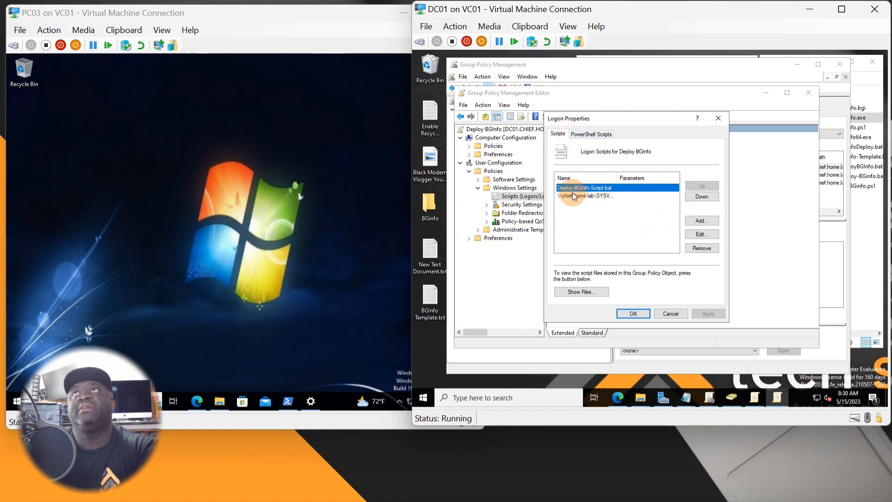
left_click(698, 221)
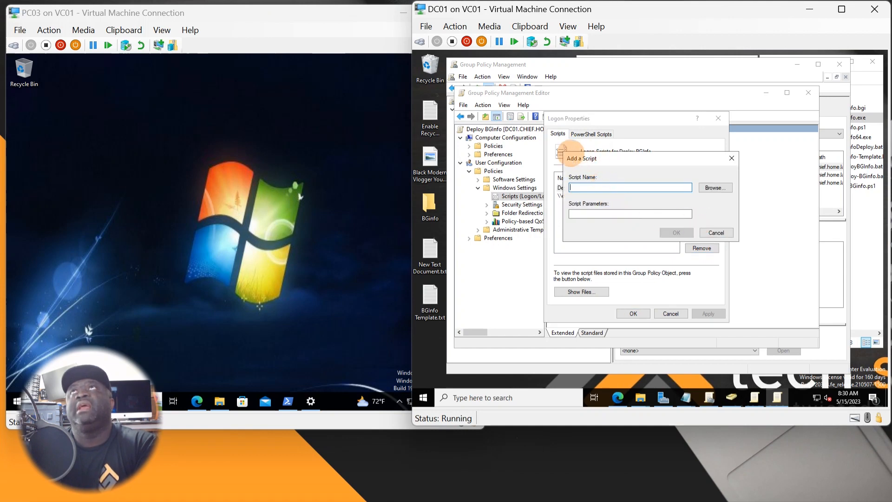
left_click_drag(595, 158, 492, 223)
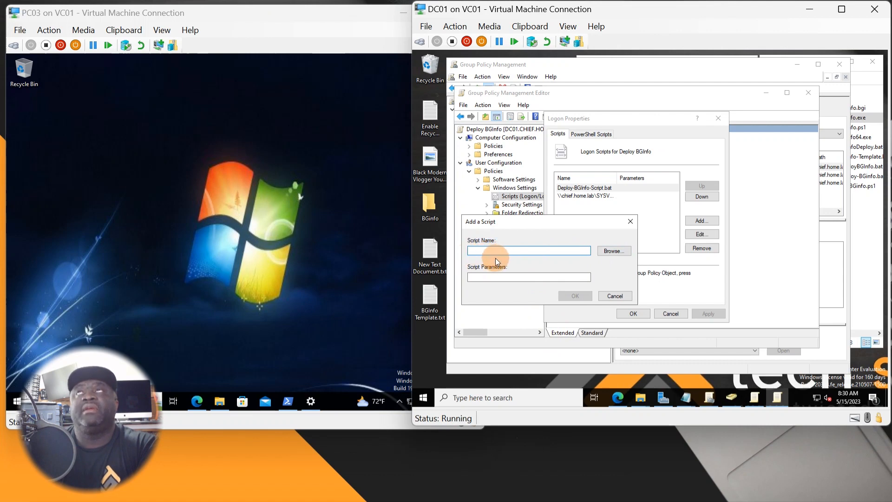
left_click(611, 250)
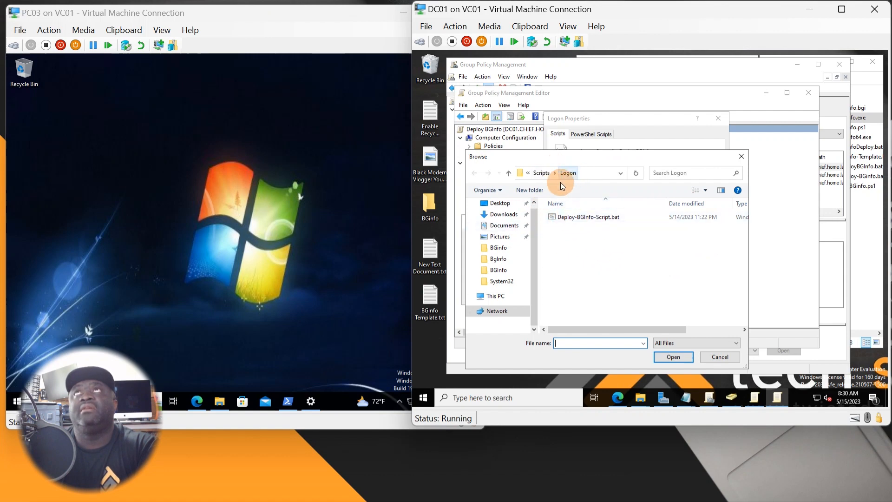
Create a new text document in the Logon scripts folder, name it BGInfo-Deploy.bat and accept the extension change
right_click(556, 227)
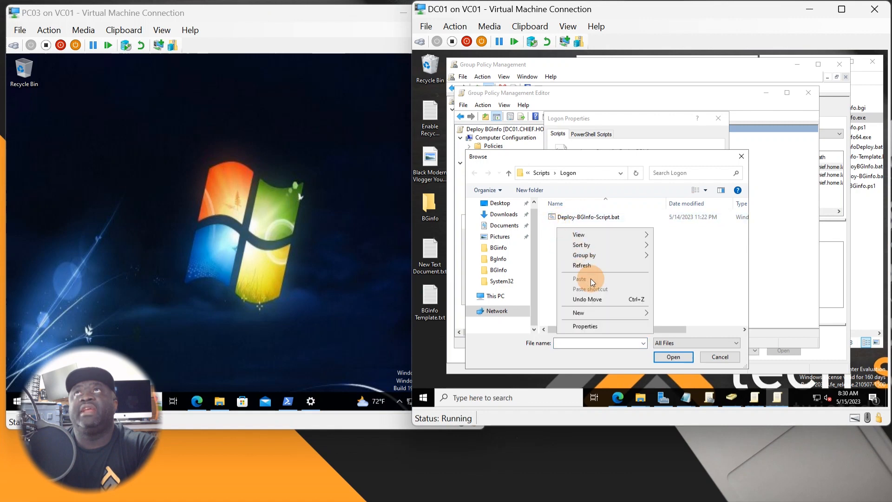
mouse_move(595, 315)
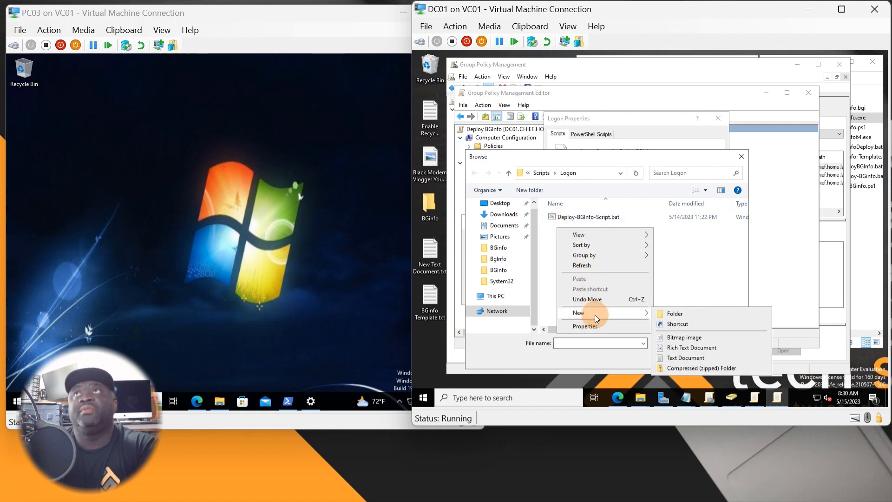
left_click(682, 357)
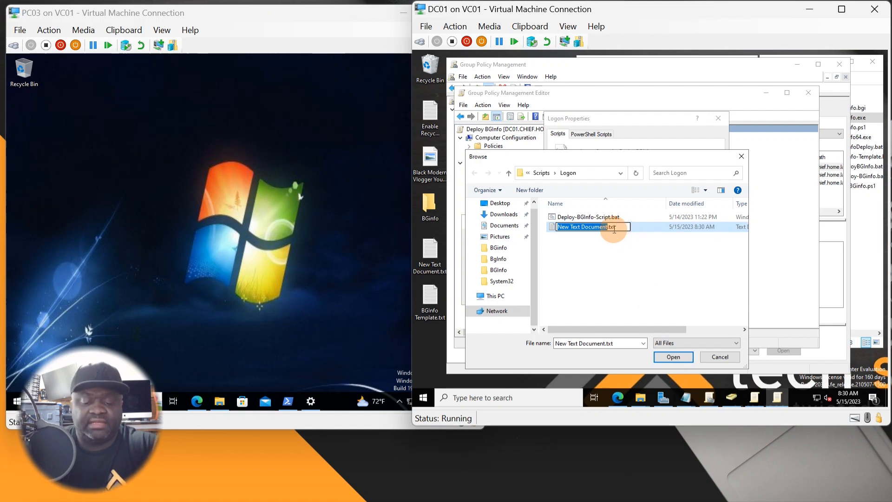
type("BG")
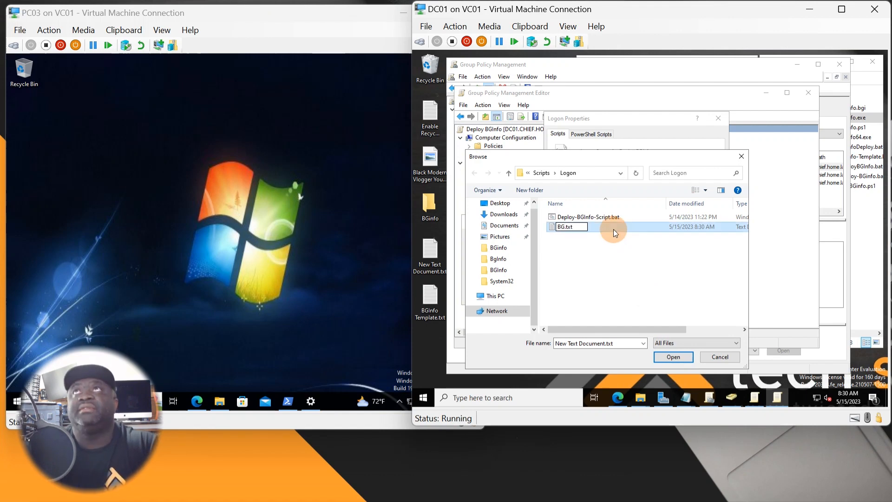
type("In")
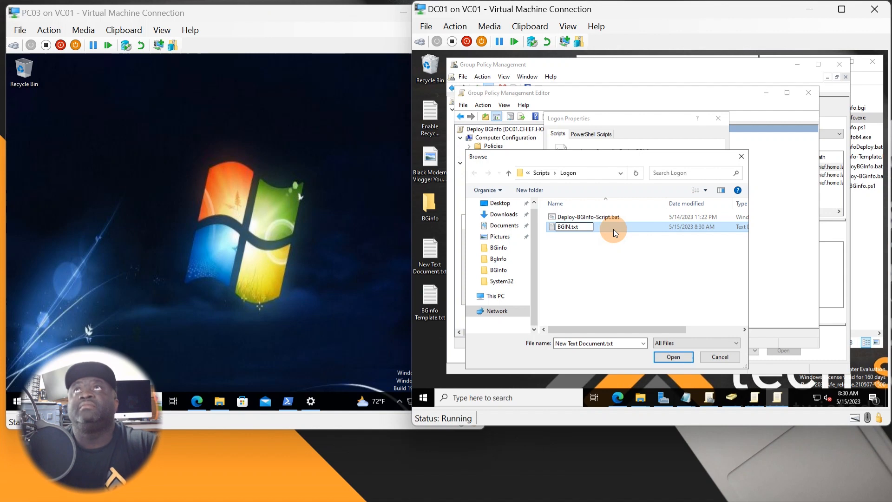
key("BackSpace")
key("BackSpace")
type("I")
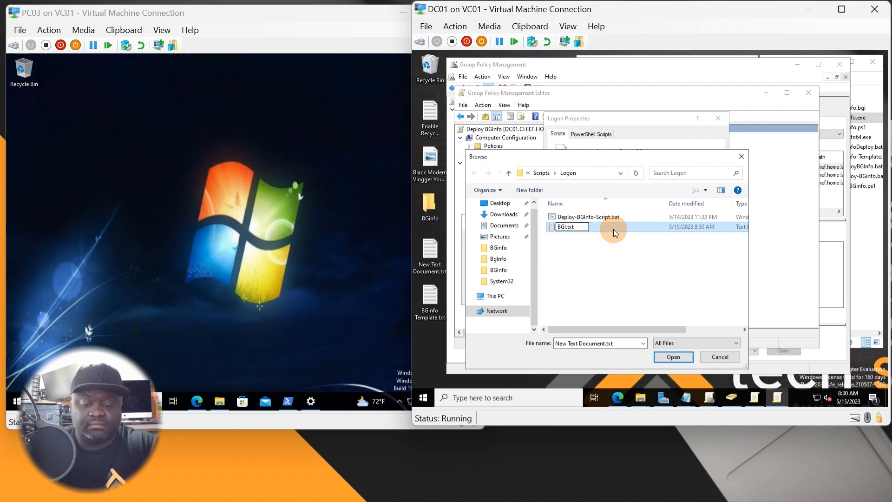
type("nfo")
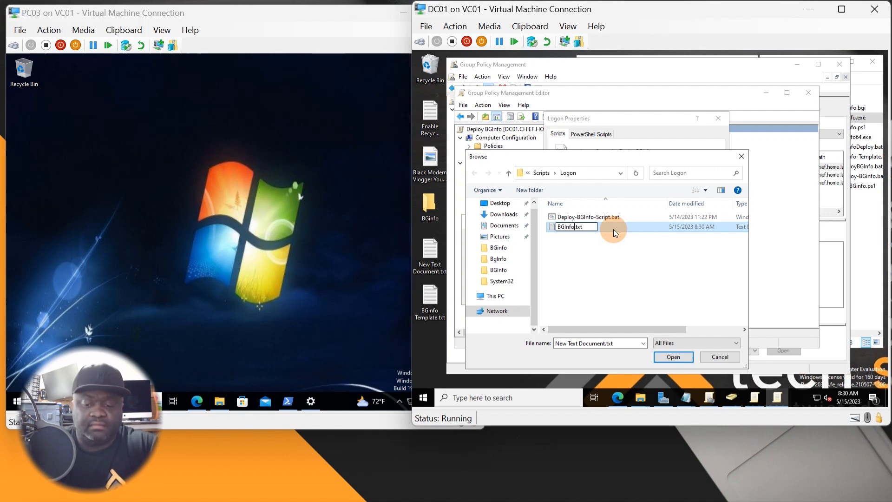
type("-Deploy")
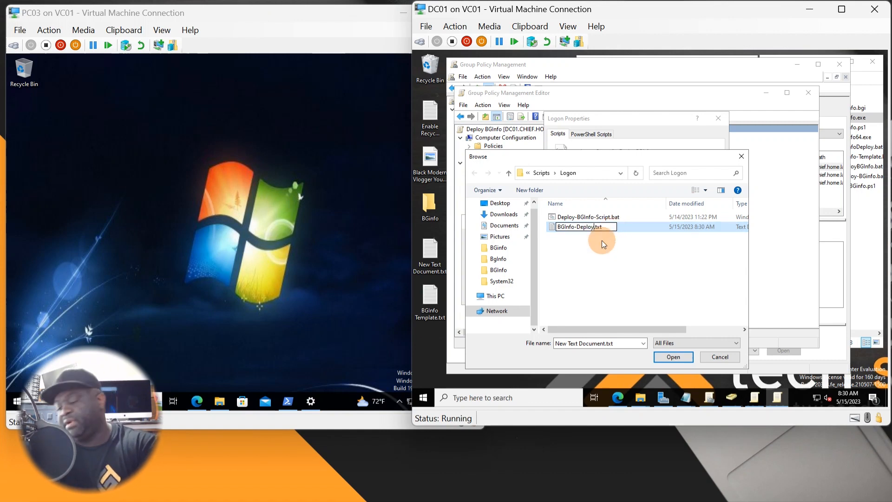
key("BackSpace")
key("BackSpace")
key("BackSpace")
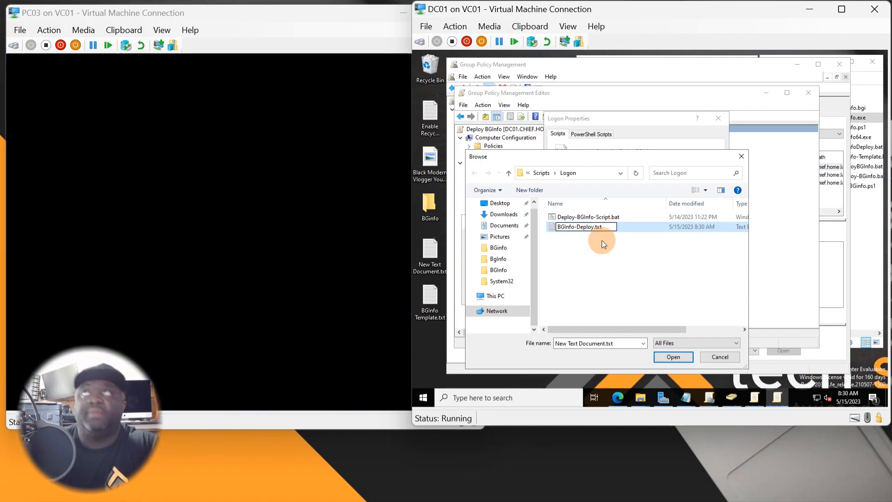
type("bat")
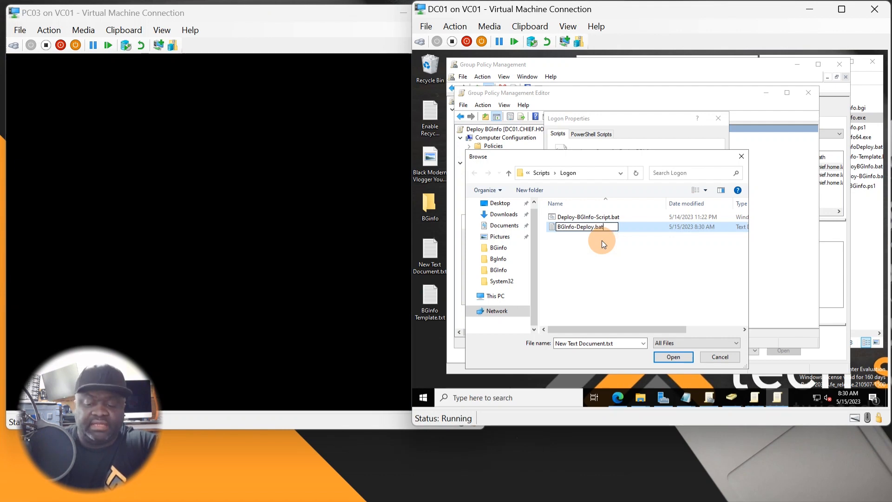
key("Return")
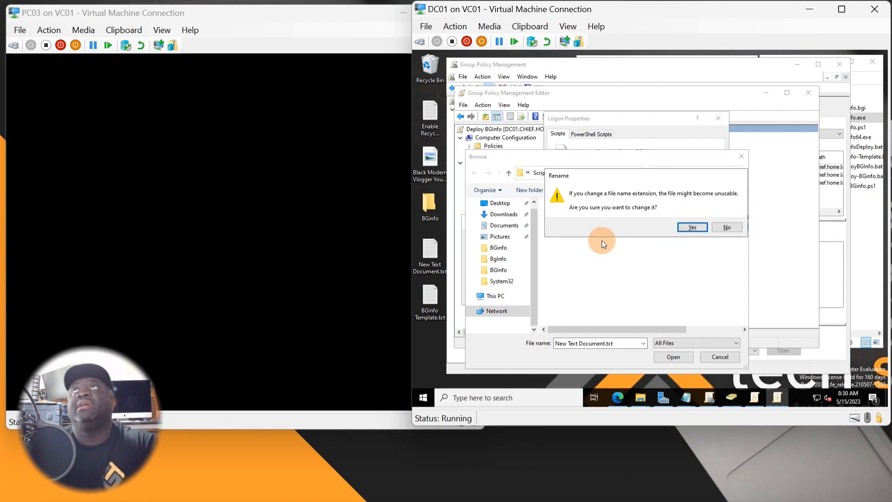
left_click(691, 227)
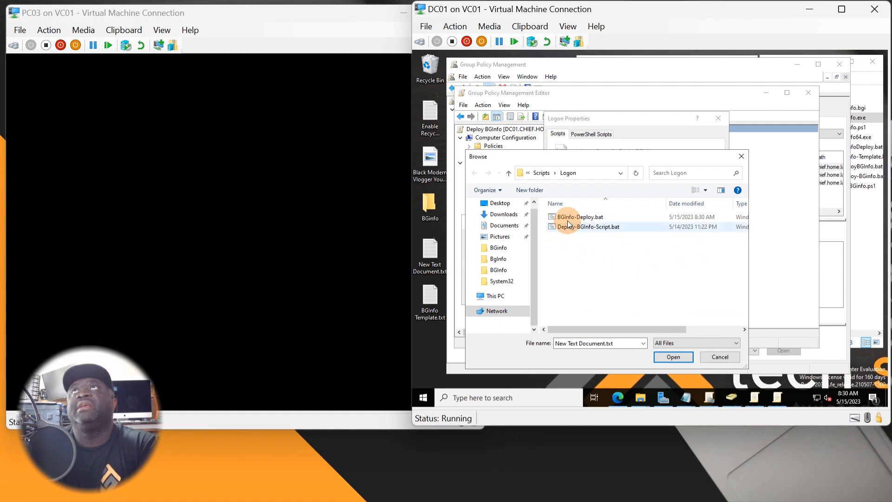
Open BGInfo-Deploy.bat for editing in Notepad, accepting the security warning, and shift the Notepad window slightly up
left_click(585, 219)
right_click(584, 219)
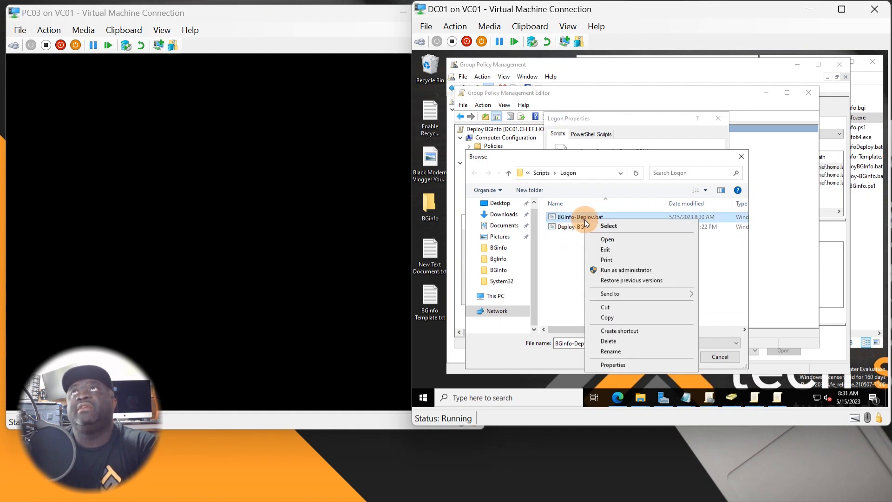
left_click(603, 250)
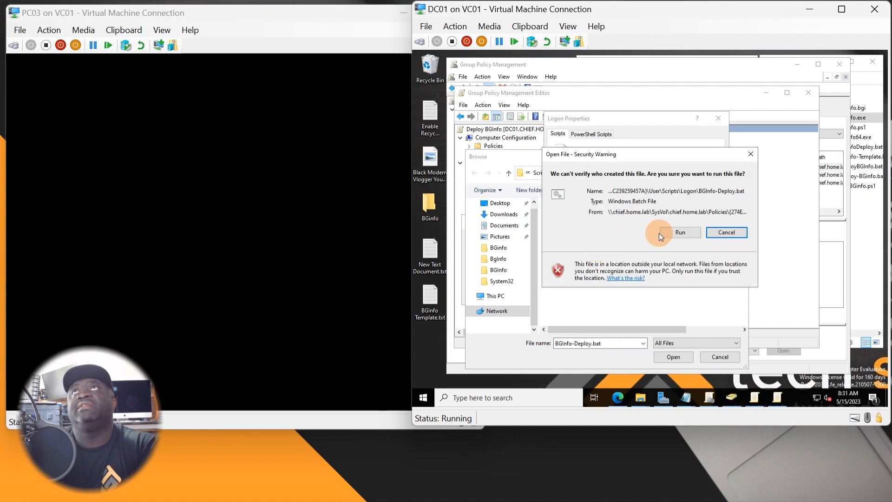
left_click(660, 232)
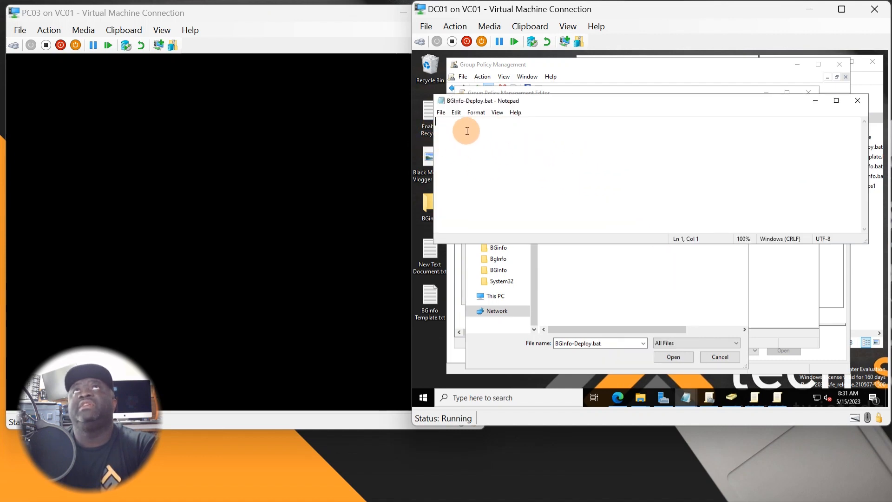
left_click_drag(511, 103, 499, 87)
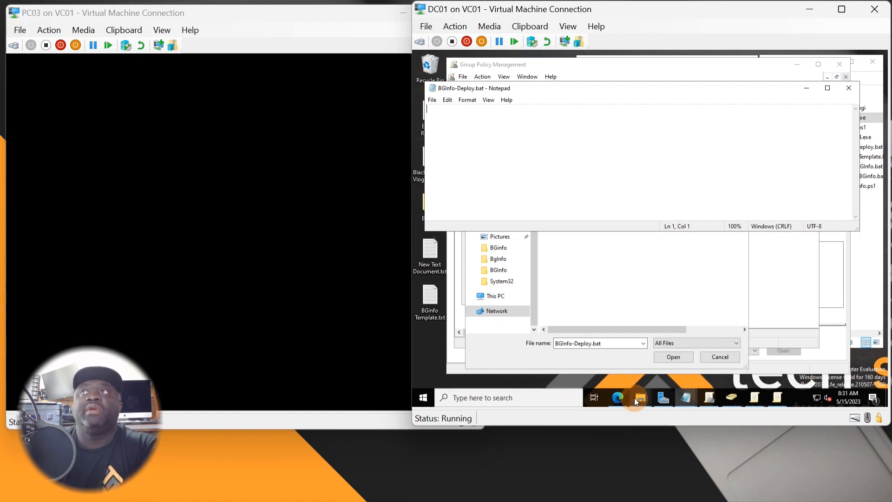
Switch to the NETLOGON File Explorer window, go up to the chief.home.lab shares and place the window over Notepad
mouse_move(637, 400)
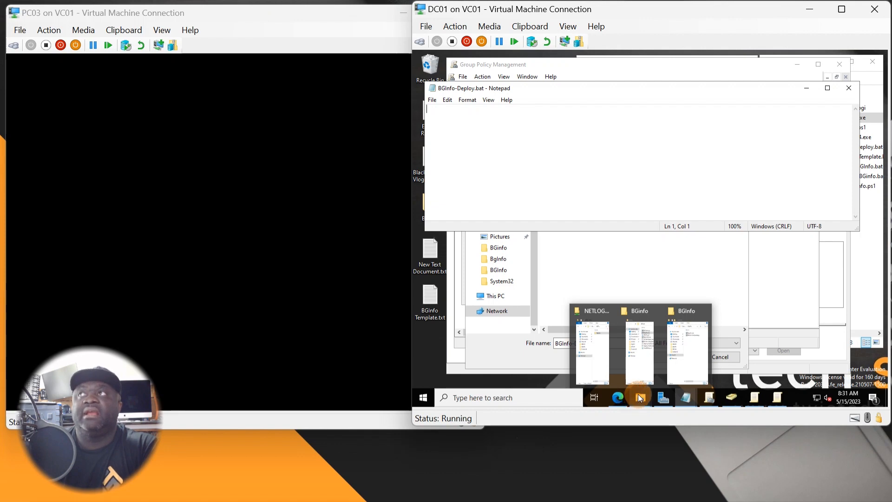
left_click(604, 360)
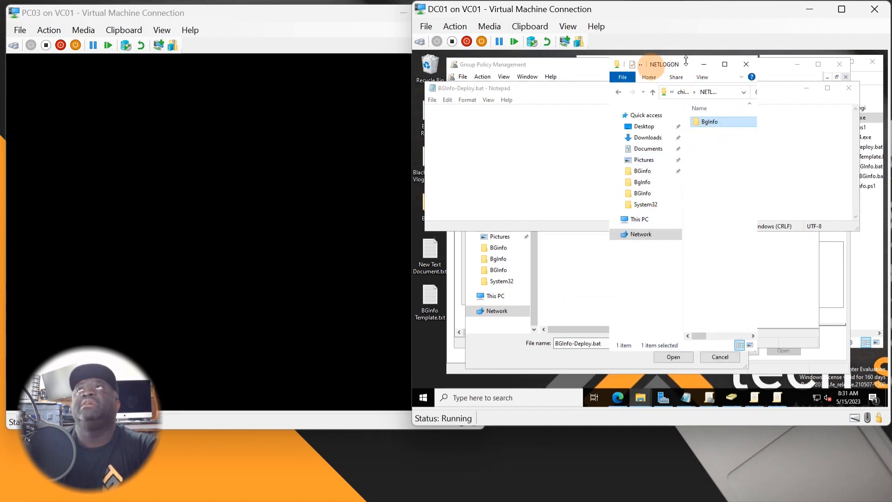
left_click(681, 92)
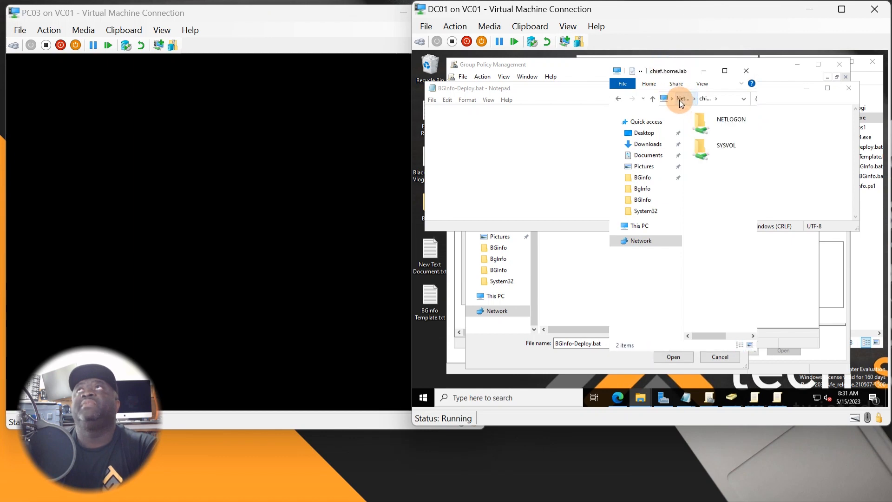
left_click(679, 99)
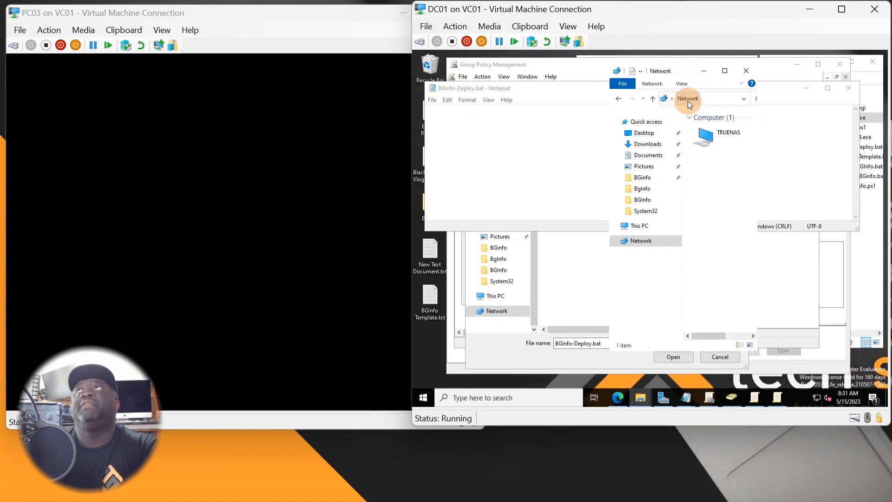
left_click(619, 98)
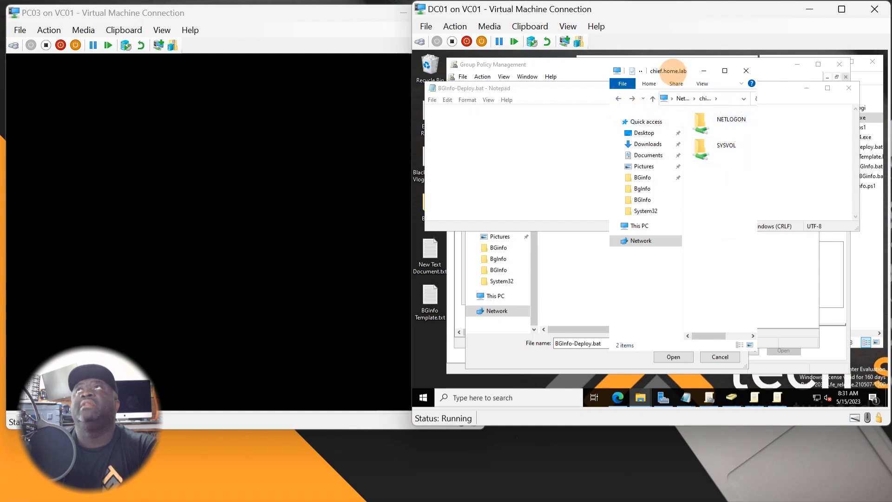
left_click_drag(690, 71, 532, 119)
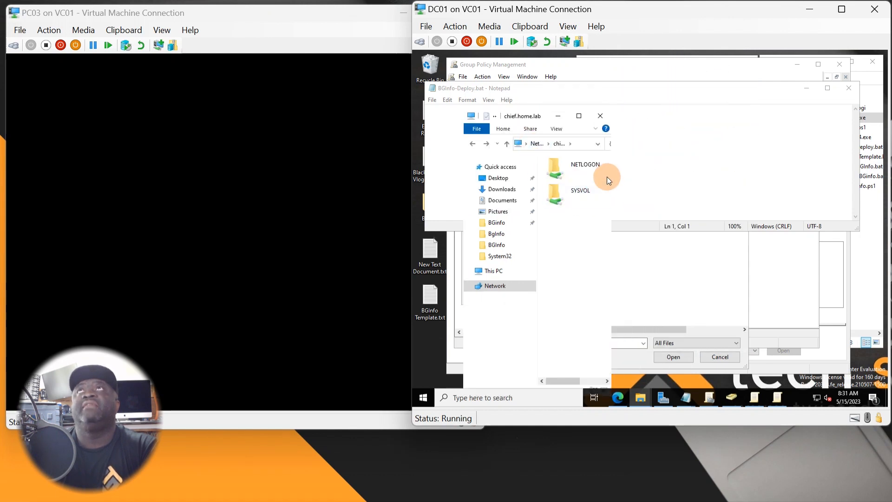
Check the BgInfo folder in SYSVOL\chief.home.lab\scripts and return to the chief.home.lab shares
double_click(573, 196)
double_click(576, 174)
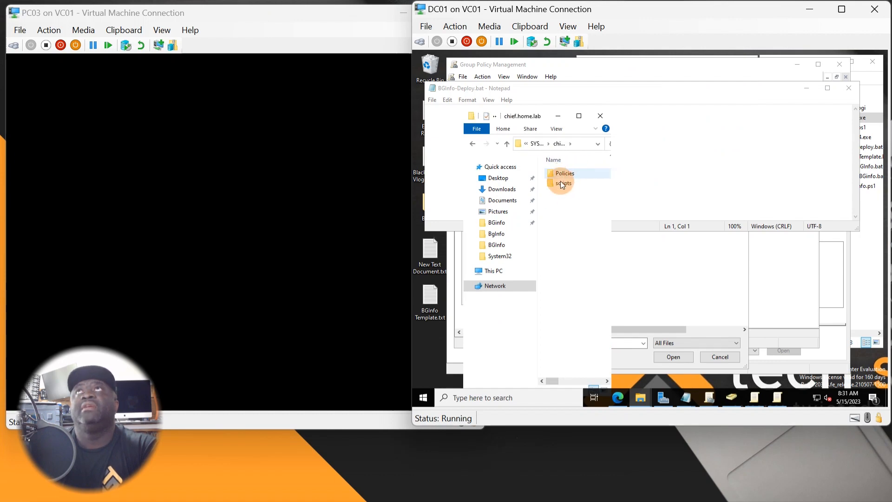
double_click(561, 183)
double_click(561, 178)
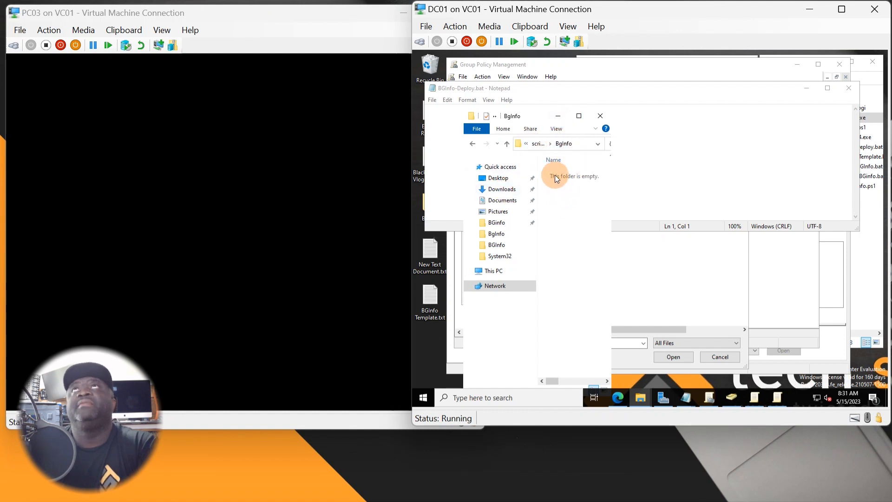
left_click(474, 143)
left_click(474, 143)
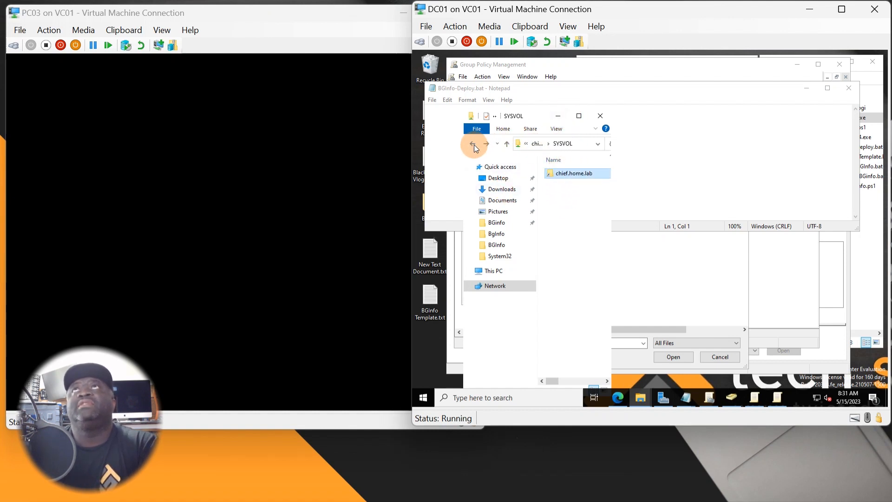
left_click(474, 144)
Check the BgInfo folder inside the NETLOGON share and return to the chief.home.lab shares
double_click(590, 175)
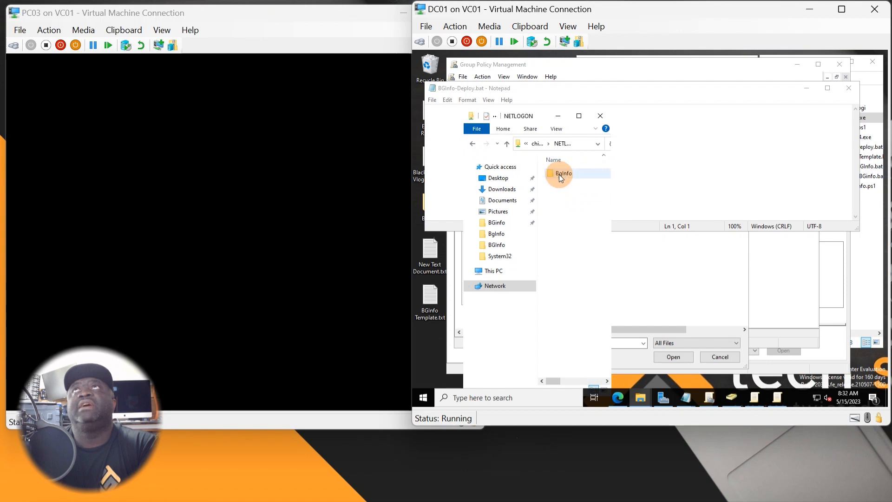
left_click(493, 168)
left_click(472, 144)
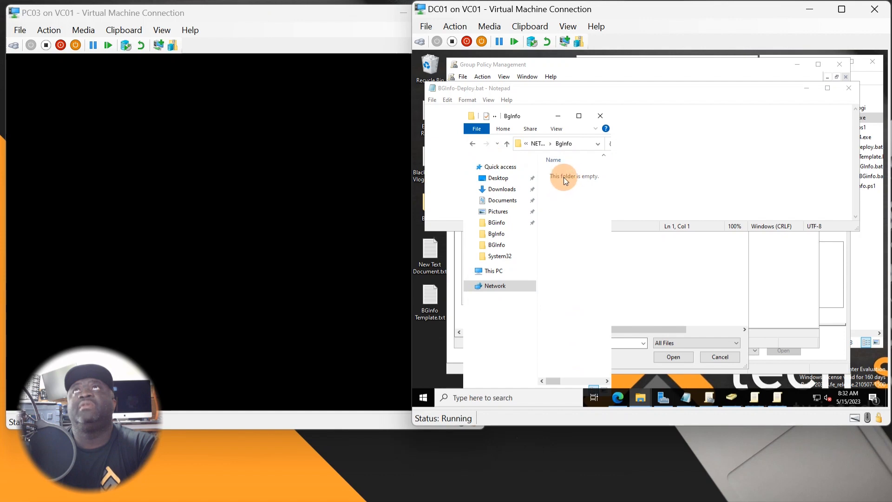
left_click(473, 144)
left_click(473, 144)
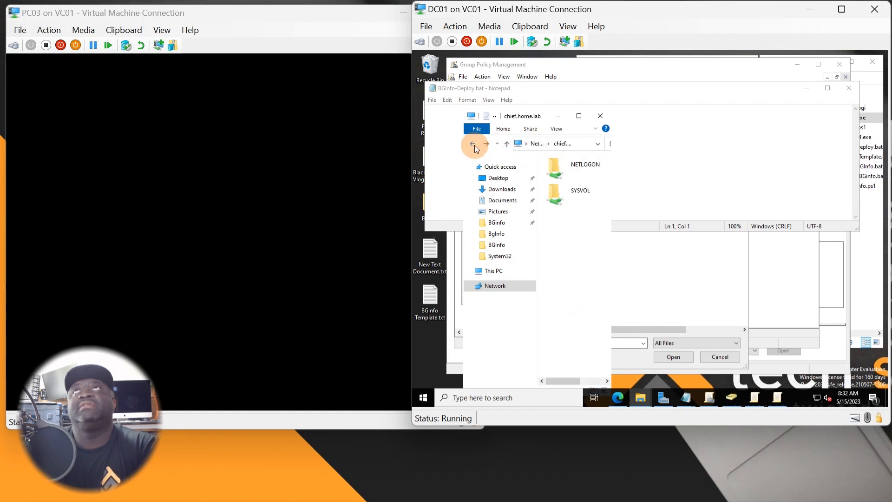
Create a folder named test inside the BgInfo folder at SYSVOL\chief.home.lab\scripts
double_click(581, 192)
double_click(570, 176)
left_click(570, 186)
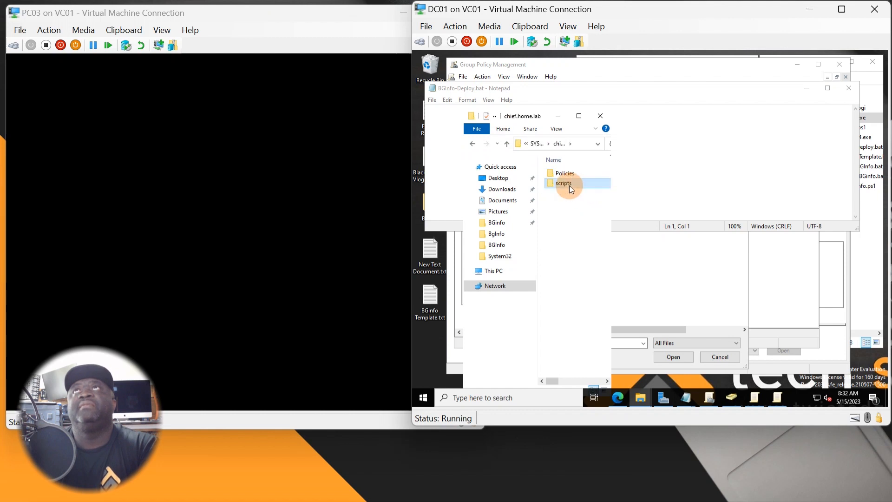
double_click(570, 185)
double_click(565, 177)
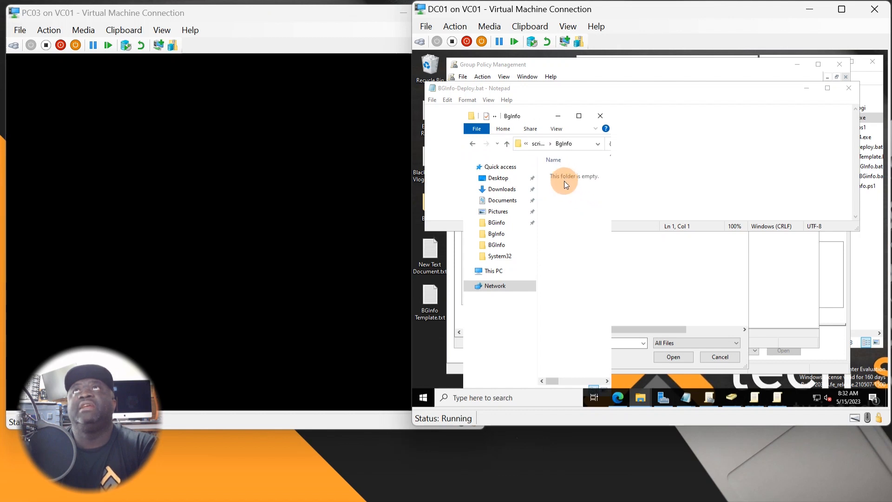
right_click(564, 180)
mouse_move(595, 277)
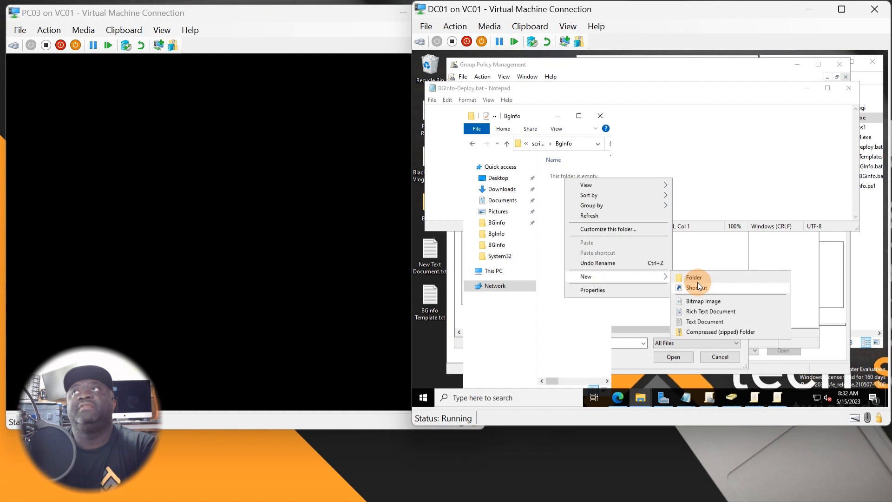
left_click(695, 278)
type("t")
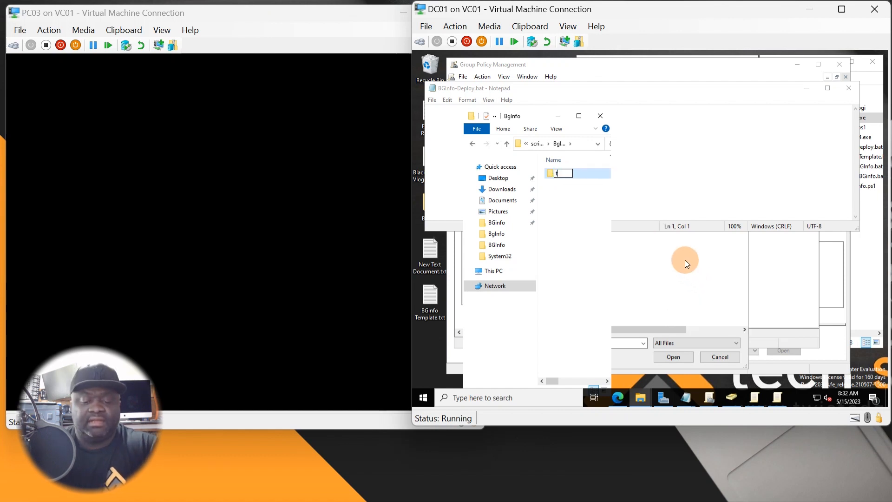
type("est")
left_click(573, 202)
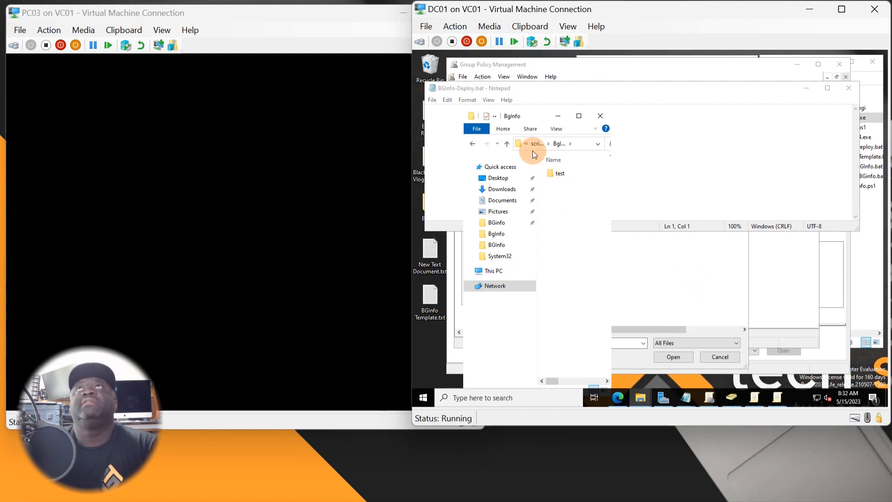
Check the BgInfo folder in the NETLOGON share for the test folder and return to the chief.home.lab shares
left_click(531, 144)
left_click(531, 144)
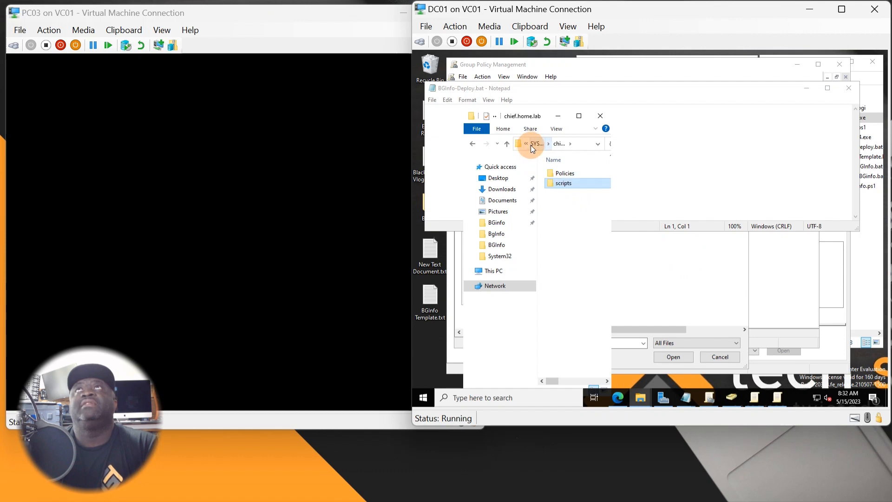
left_click(533, 144)
left_click(534, 144)
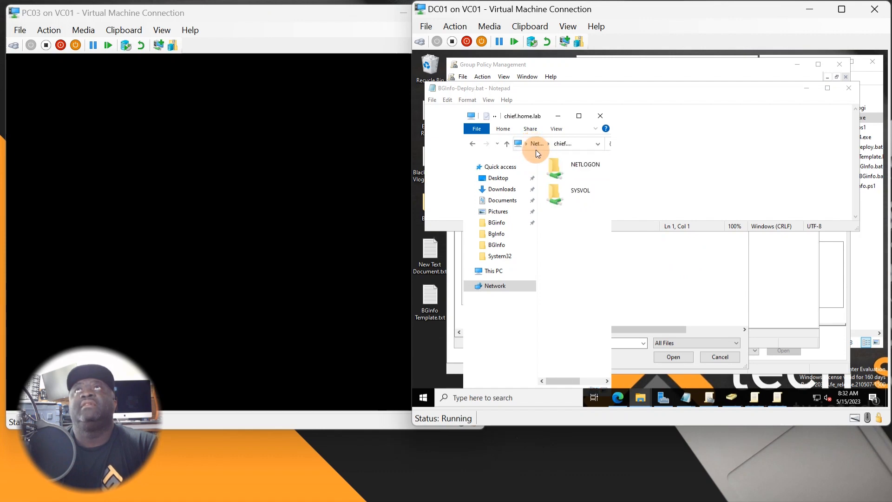
double_click(568, 175)
double_click(567, 175)
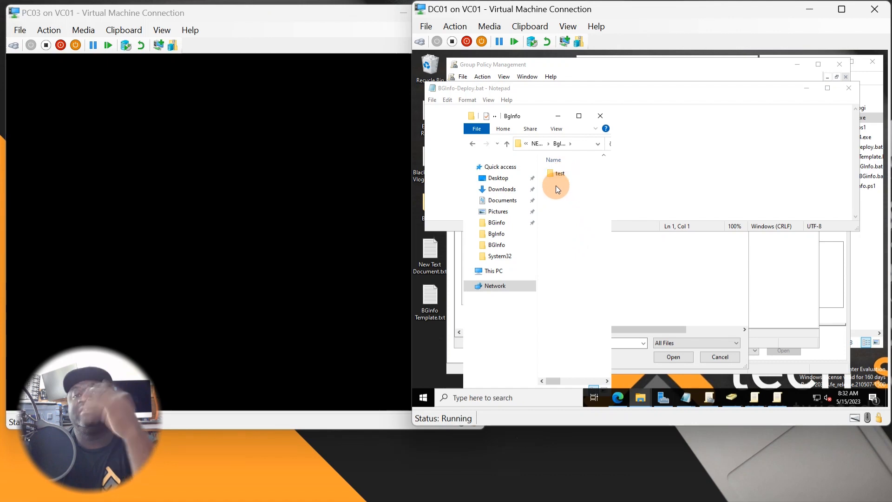
left_click(473, 143)
left_click(473, 143)
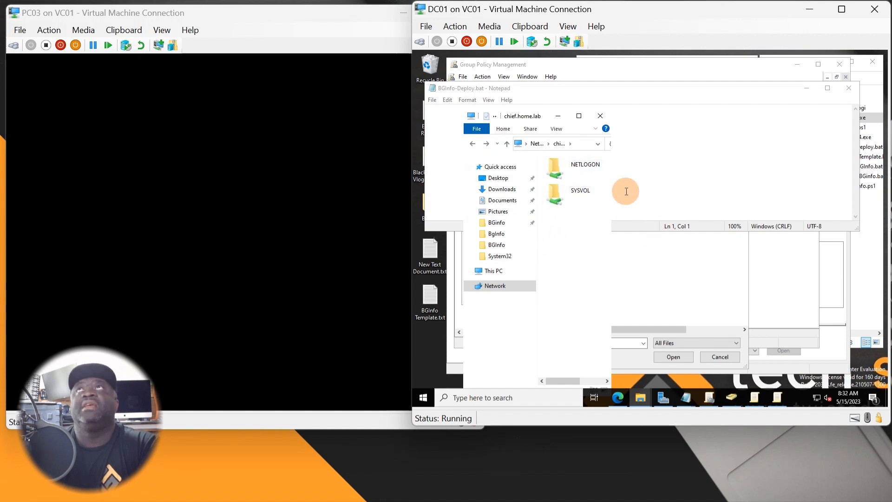
Delete the test folder from the BgInfo folder in SYSVOL\chief.home.lab\scripts
double_click(569, 196)
left_click(567, 174)
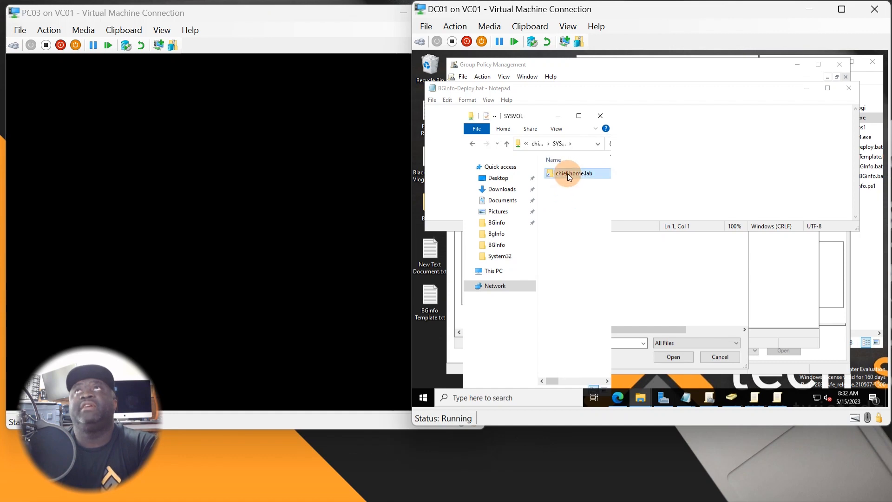
double_click(568, 173)
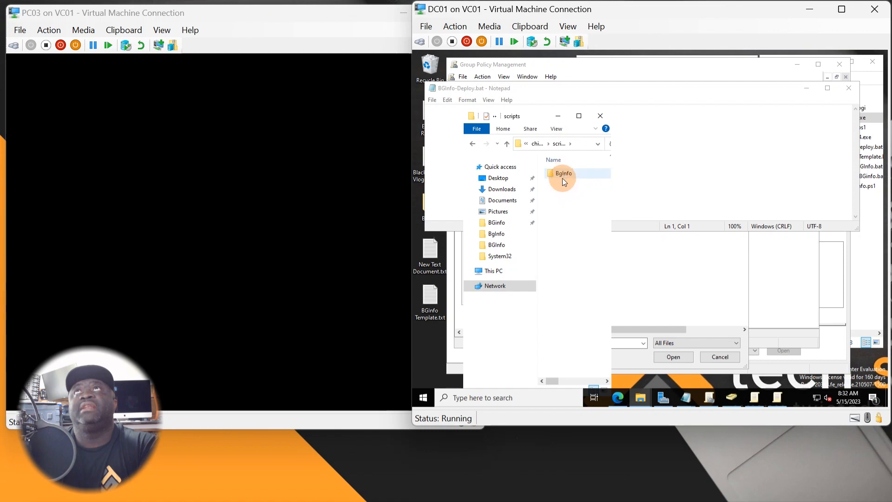
double_click(561, 174)
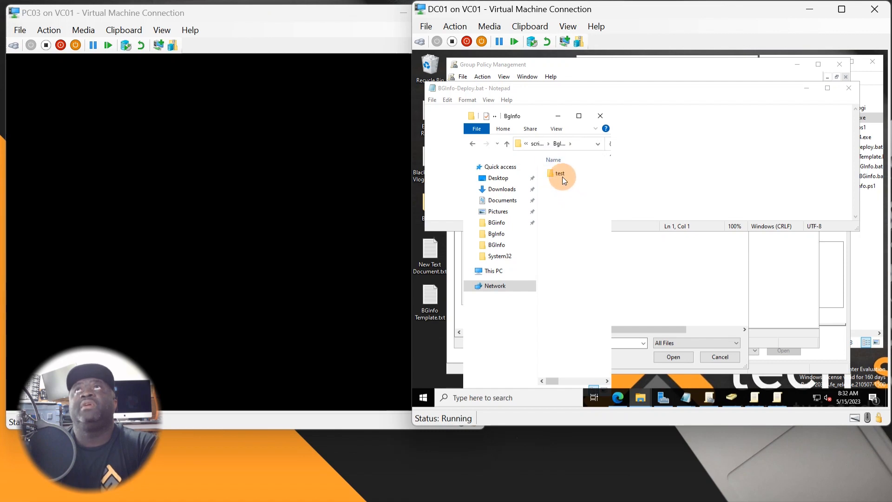
right_click(561, 175)
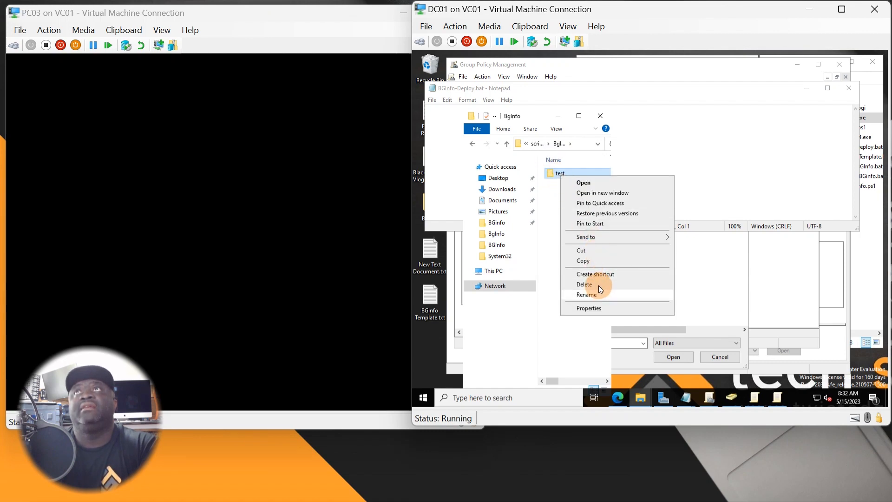
left_click(598, 285)
left_click(681, 262)
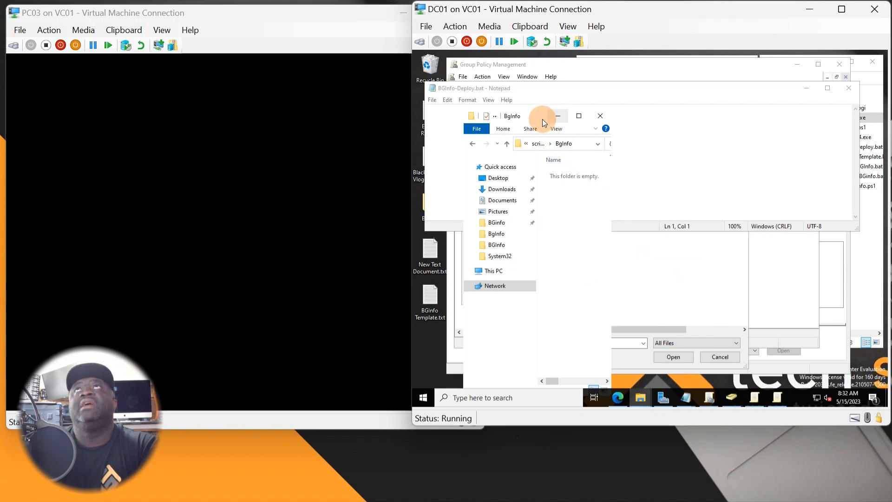
Minimize the BGInfo-Deploy.bat Notepad window and bring up the desktop BGinfo folder and the Documents folder in File Explorer
left_click_drag(542, 119, 701, 121)
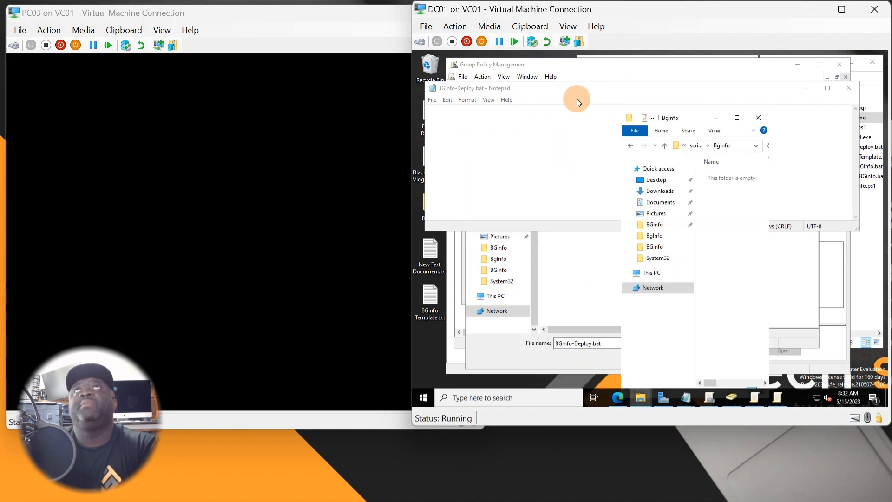
left_click(805, 89)
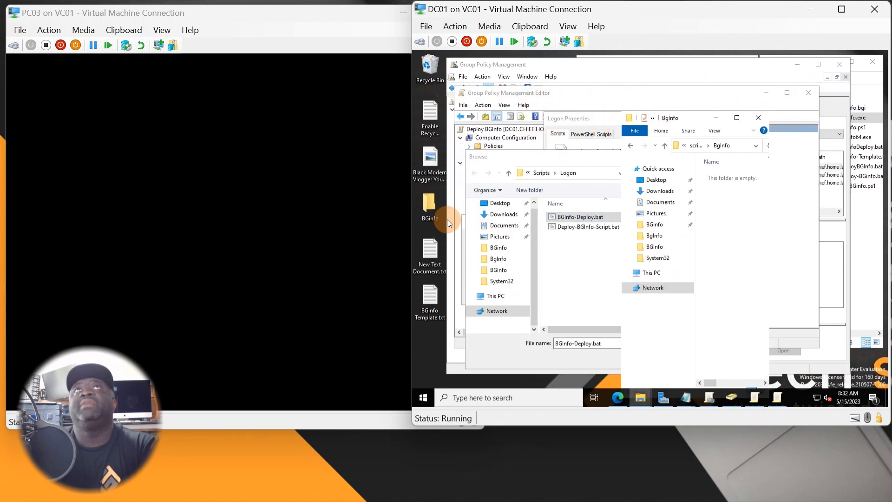
double_click(429, 208)
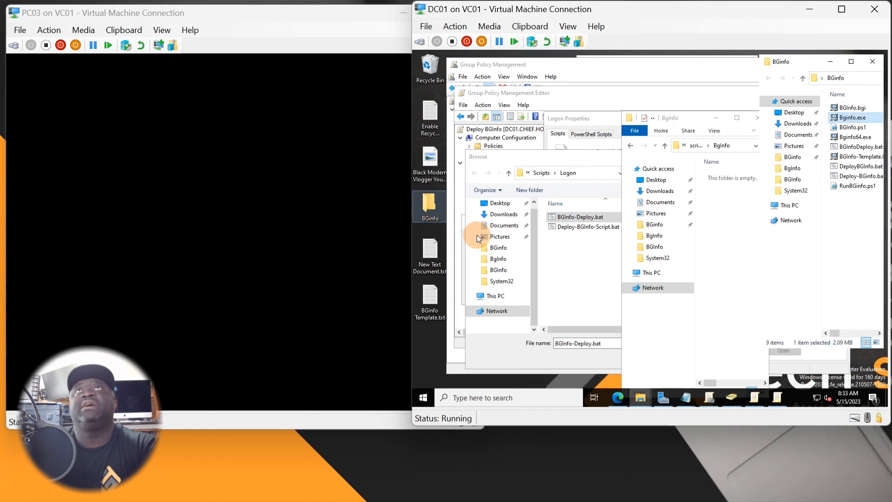
left_click(659, 203)
left_click_drag(727, 117, 781, 94)
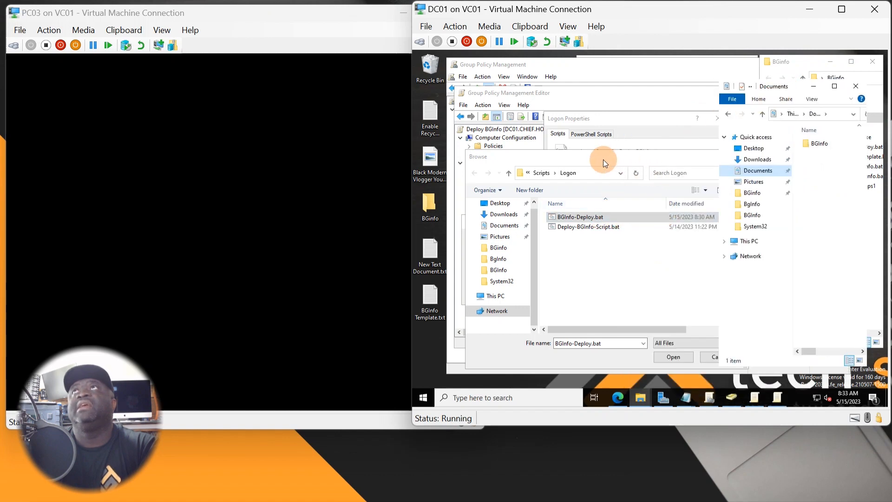
Cancel browsing for and adding a logon script, and close the Logon Properties dialog
left_click_drag(603, 159, 553, 166)
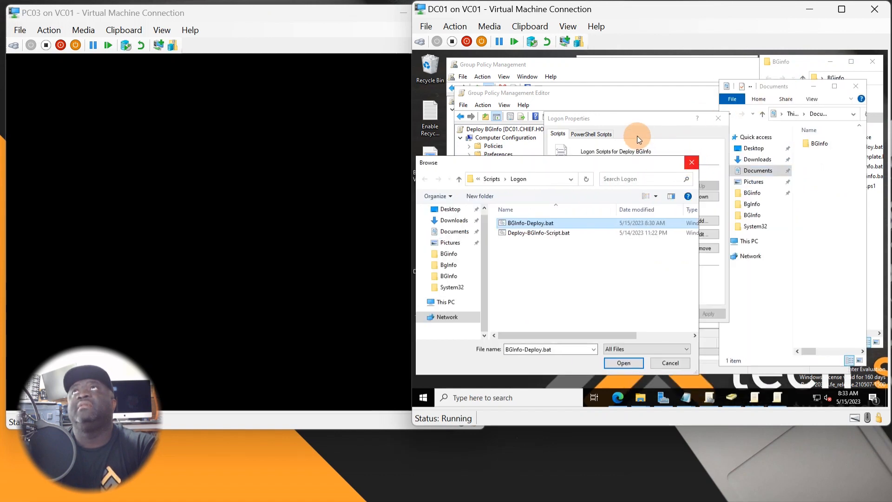
left_click(692, 163)
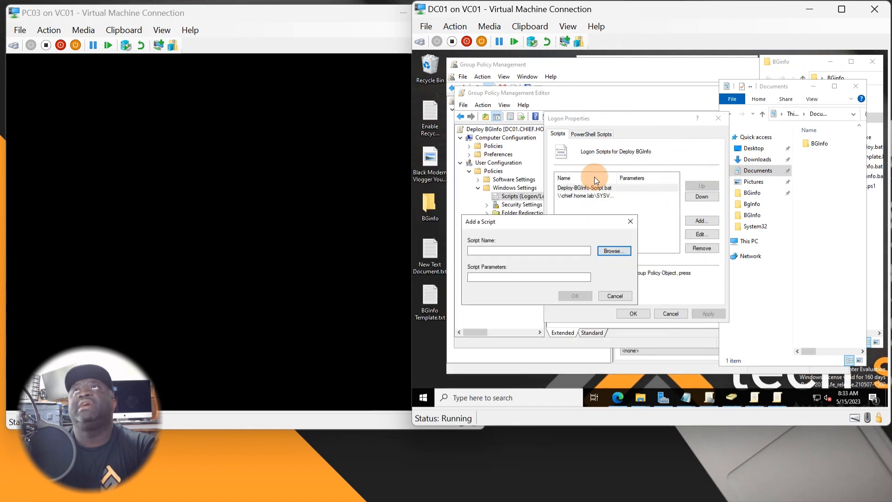
left_click(618, 297)
left_click(718, 119)
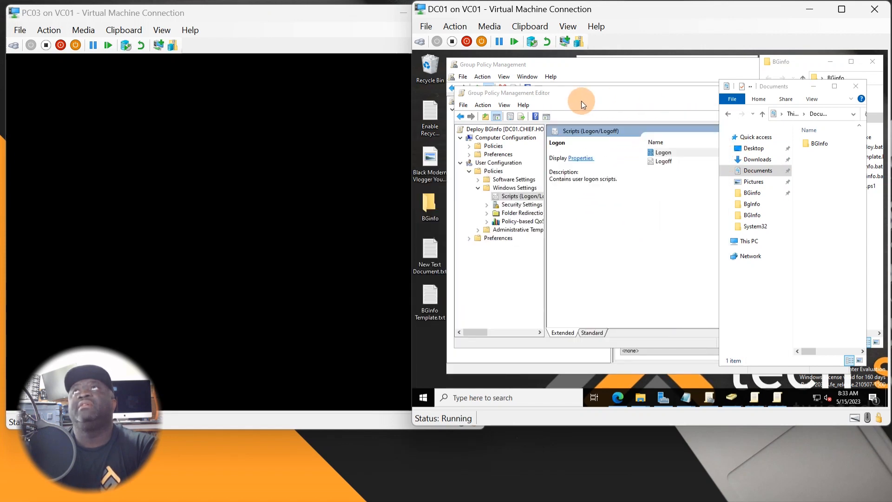
Minimize the Group Policy Management Editor and Group Policy Management windows
left_click(566, 95)
left_click(767, 94)
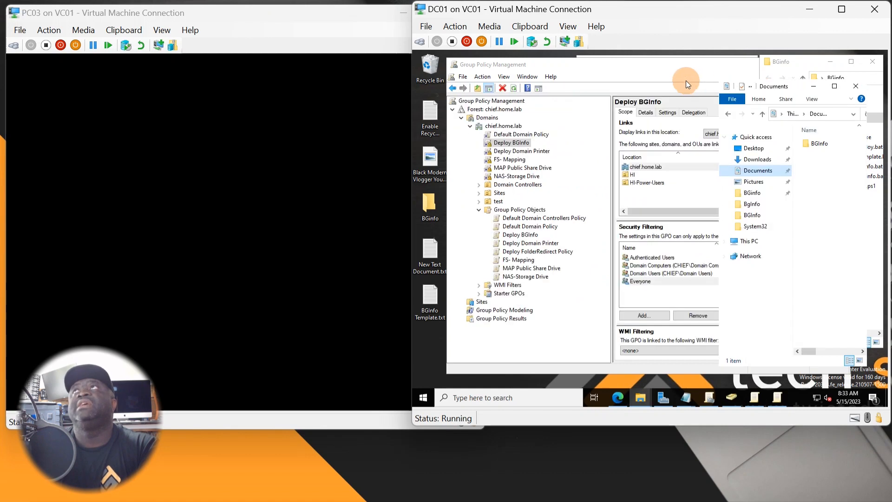
left_click(658, 73)
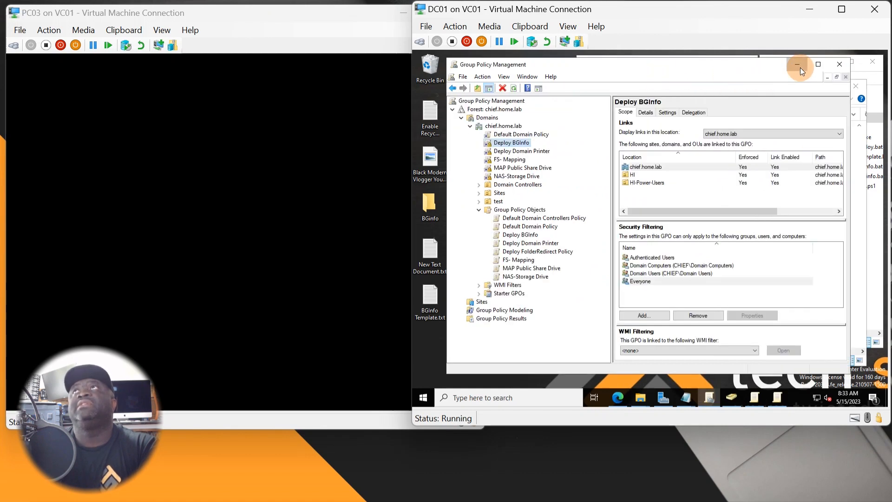
left_click(801, 68)
Place the BGInfo and Documents windows side by side and navigate the Documents window to \\chief.home.lab\SYSVOL\chief.home.lab\scripts\BgInfo
left_click_drag(655, 60, 528, 68)
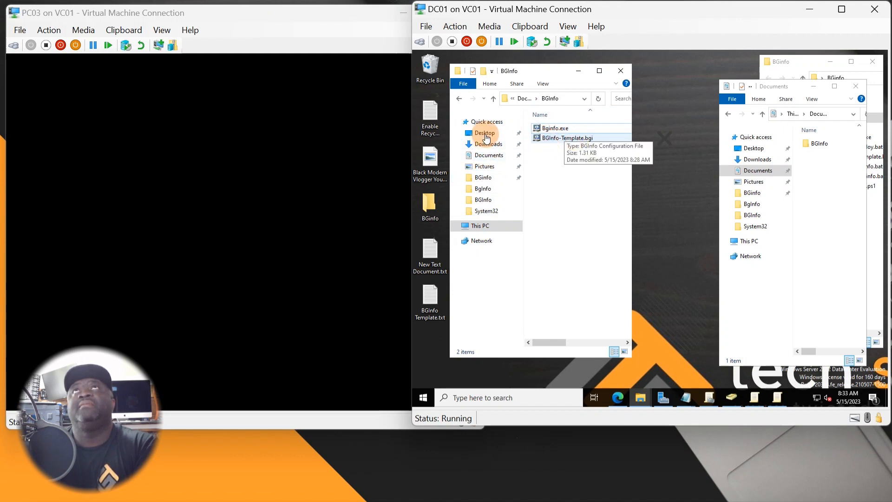
left_click_drag(745, 80, 661, 60)
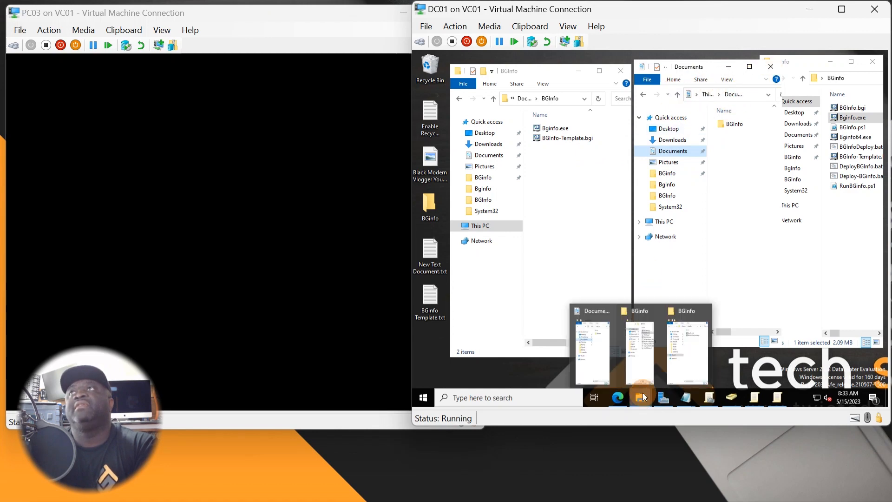
left_click(740, 93)
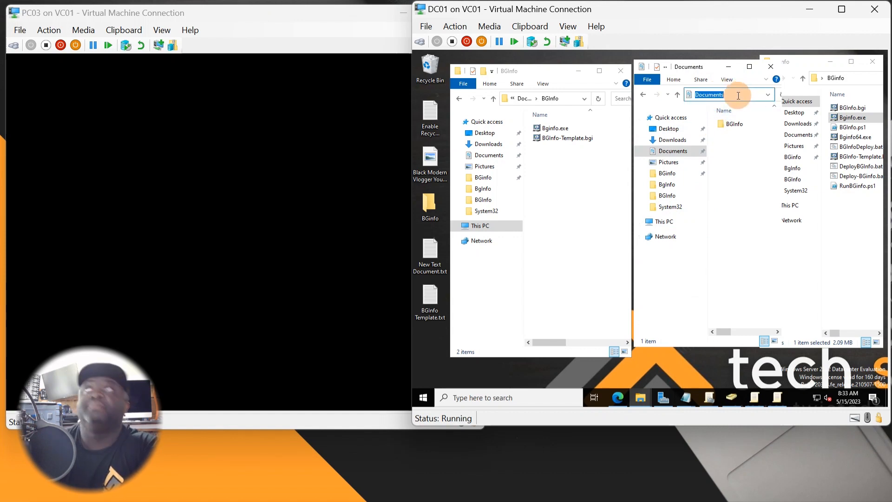
type("\\\\")
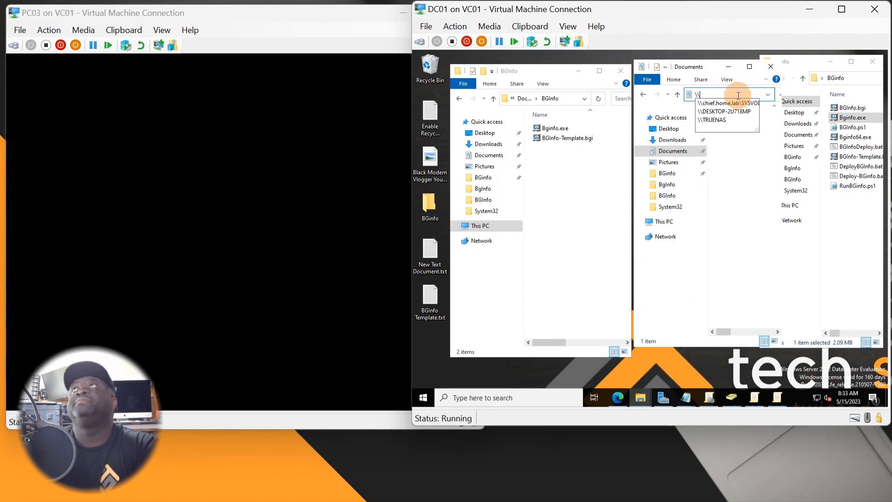
left_click(713, 103)
double_click(735, 125)
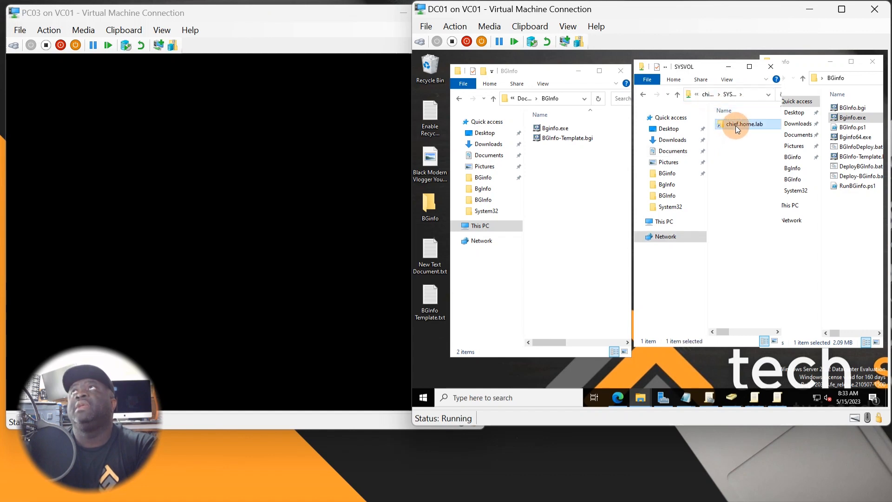
double_click(730, 134)
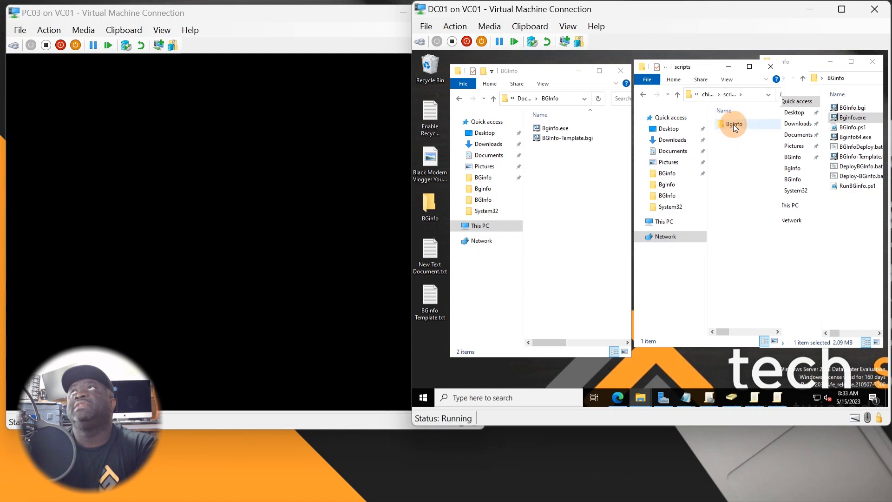
double_click(732, 125)
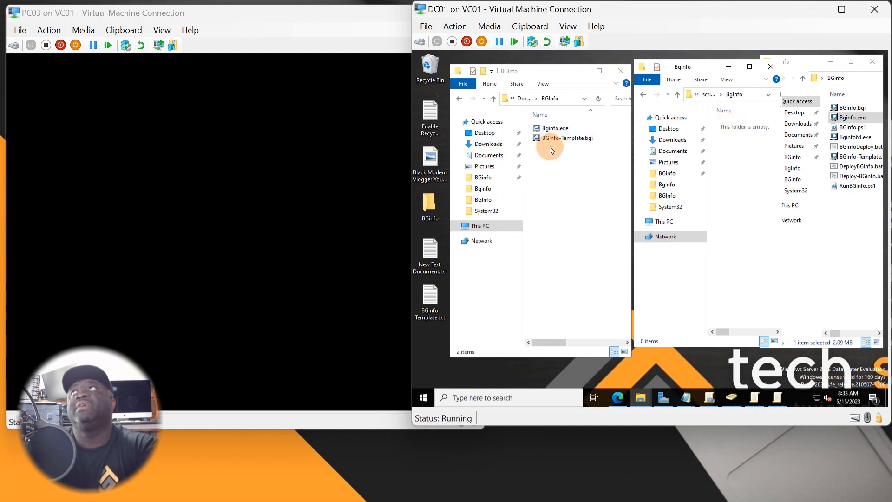
Copy Bginfo.exe and BGInfo-Template.bgi from Documents\BGInfo into the scripts\BgInfo share folder, and shift that folder's window aside
left_click_drag(554, 157, 576, 124)
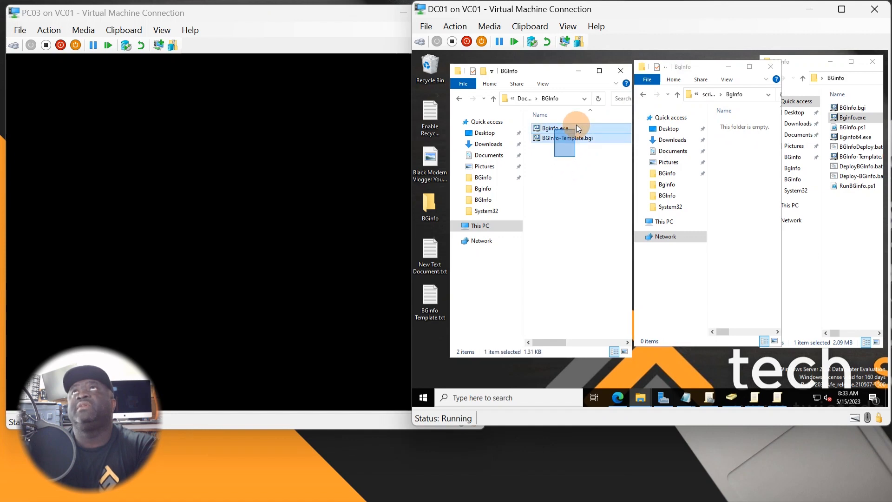
right_click(553, 131)
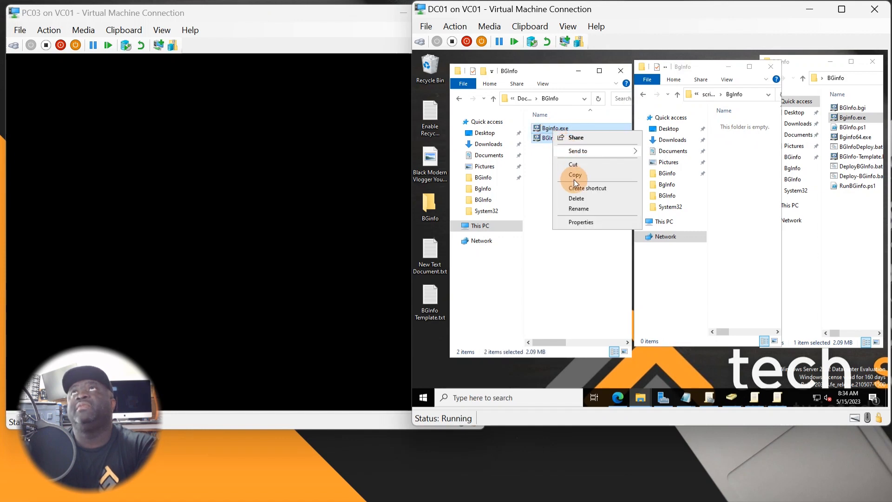
left_click(575, 177)
right_click(735, 179)
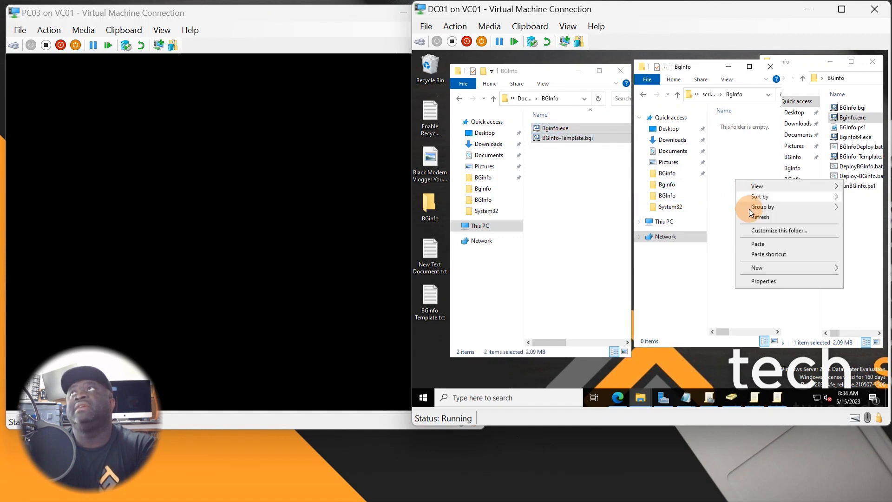
left_click(756, 244)
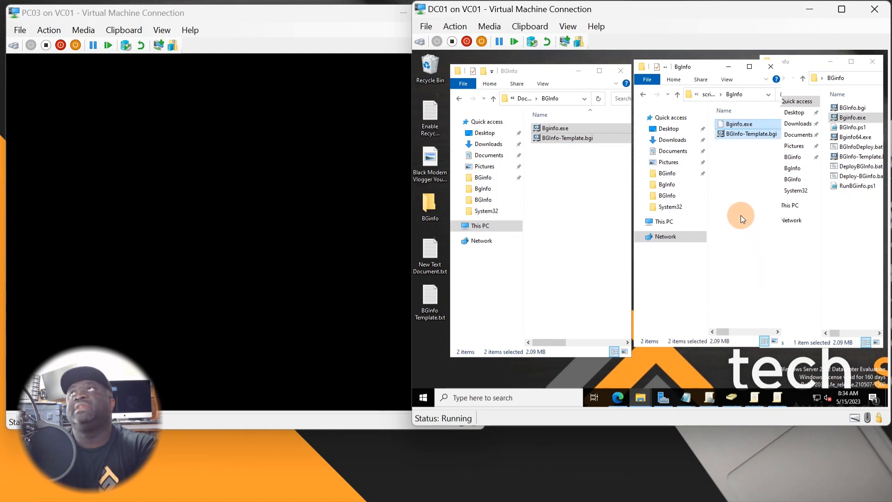
left_click_drag(693, 66, 591, 71)
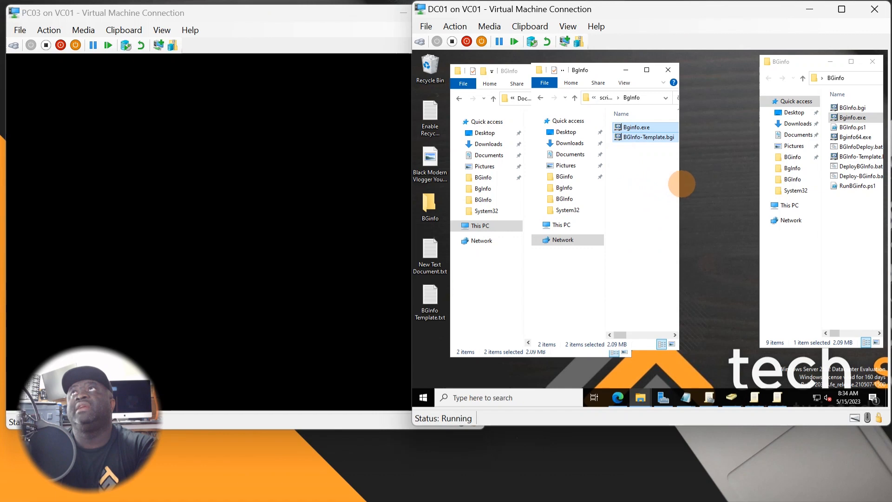
Widen the scripts\BgInfo share window and place it between the two other BGInfo folder windows
left_click_drag(682, 184, 702, 176)
left_click(665, 168)
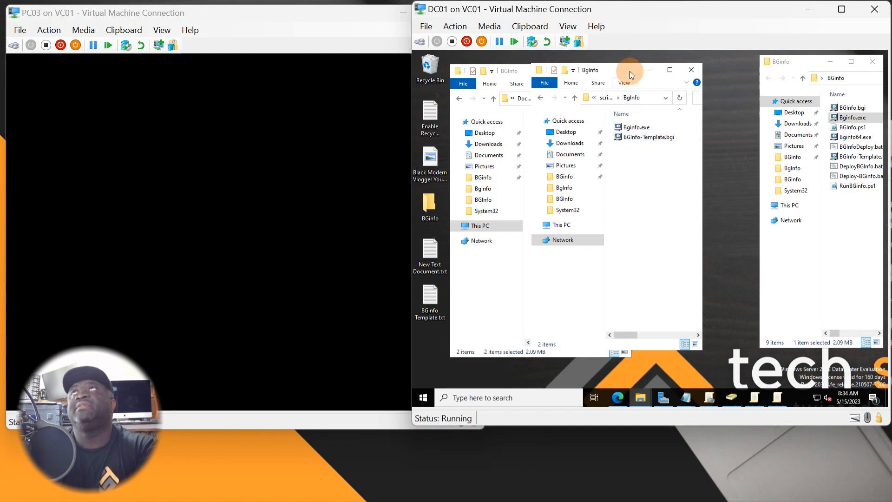
left_click_drag(649, 70, 705, 65)
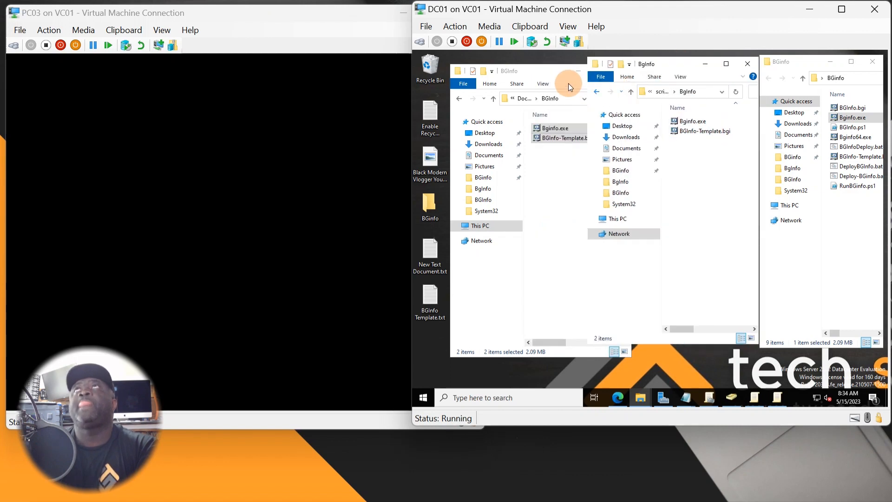
left_click(564, 77)
Switch to Group Policy Management and open the Deploy BGInfo policy under chief.home.lab for editing
left_click(711, 397)
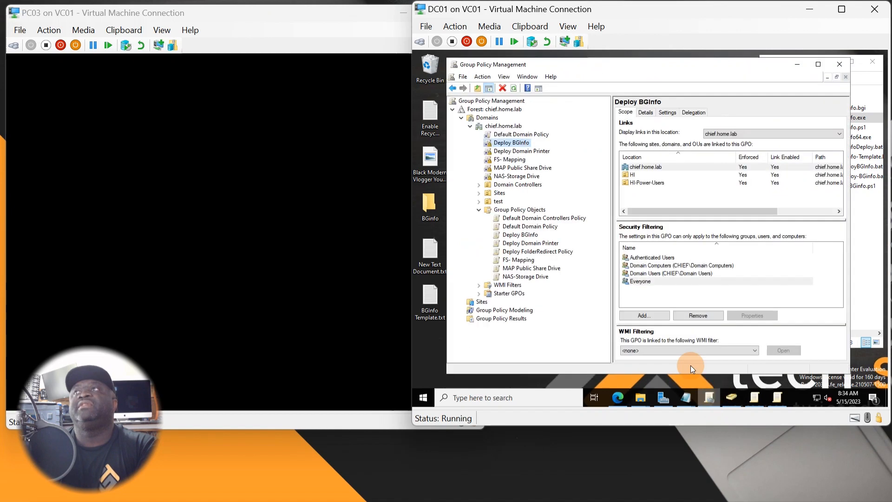
left_click(513, 144)
right_click(513, 144)
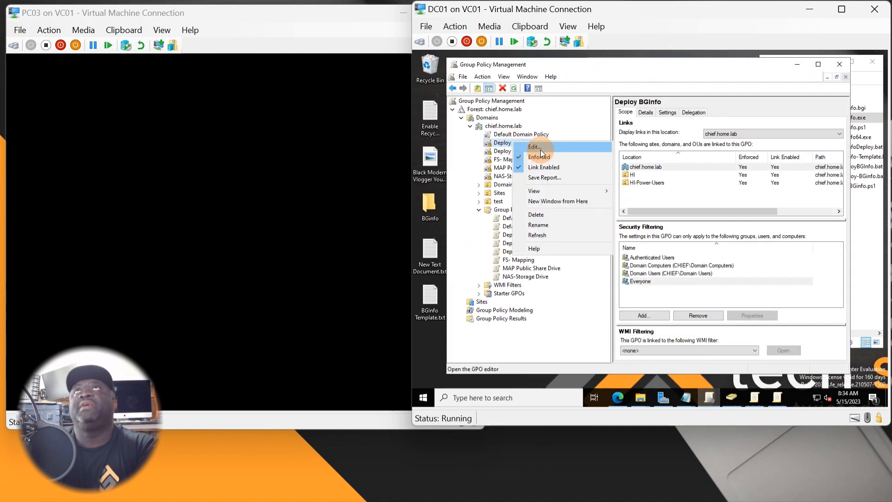
left_click(539, 150)
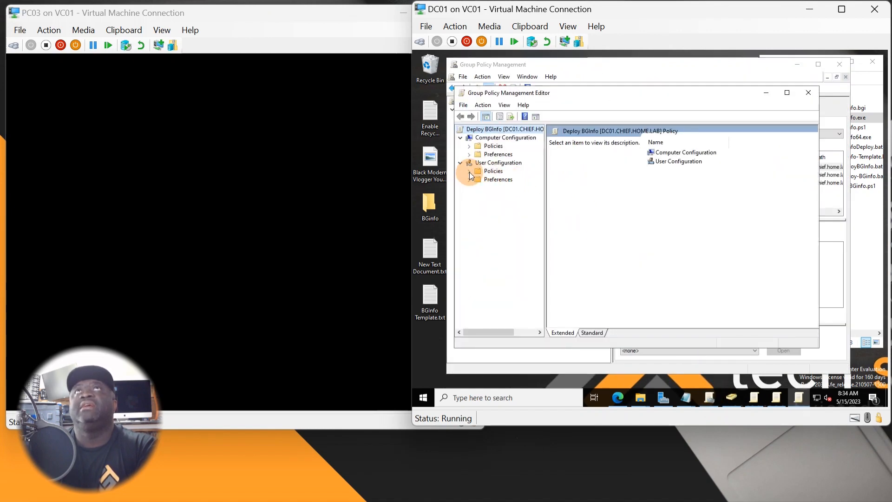
Open the Logon script properties under User Configuration > Policies > Windows Settings > Scripts
left_click(469, 172)
left_click(478, 188)
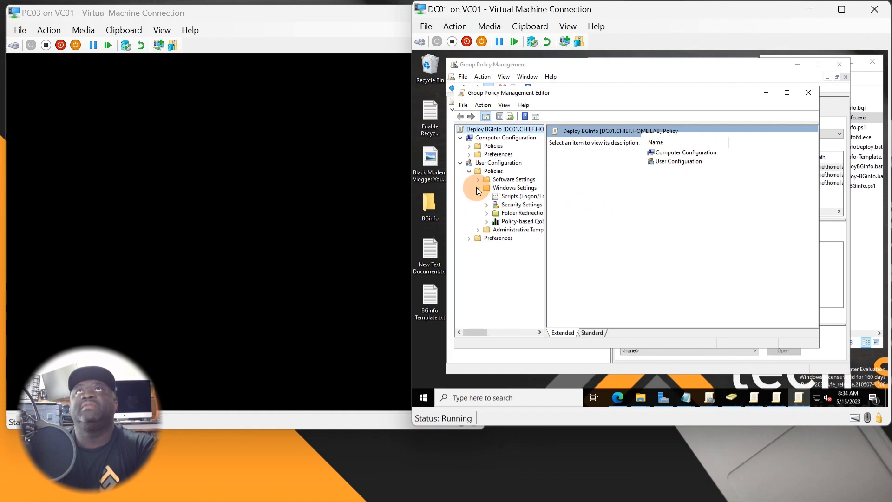
left_click(561, 200)
double_click(663, 153)
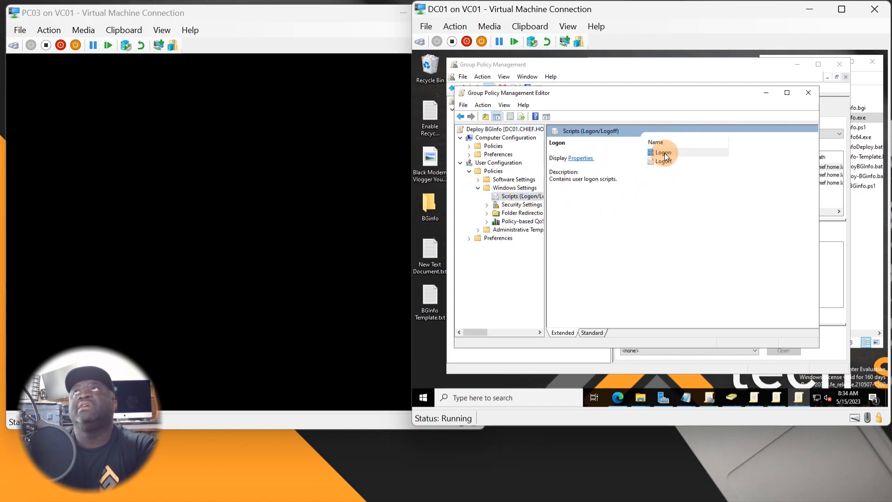
Start adding a logon script, browse the policy's Logon folder, and open Deploy-BGInfo-Script.bat for editing in Notepad
left_click(692, 219)
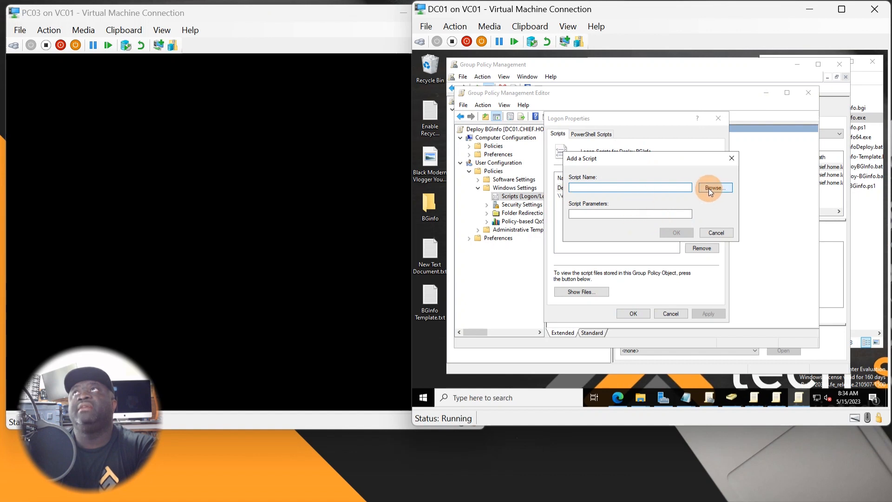
left_click(709, 188)
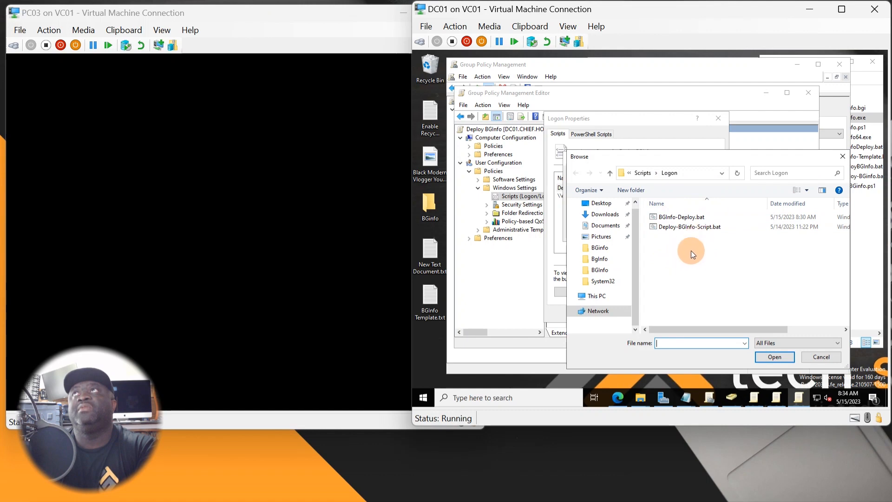
right_click(690, 220)
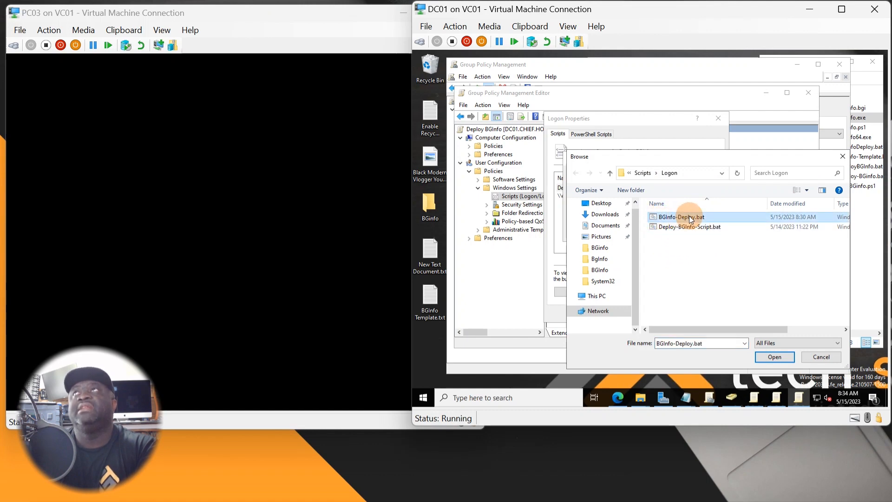
left_click(666, 239)
right_click(665, 226)
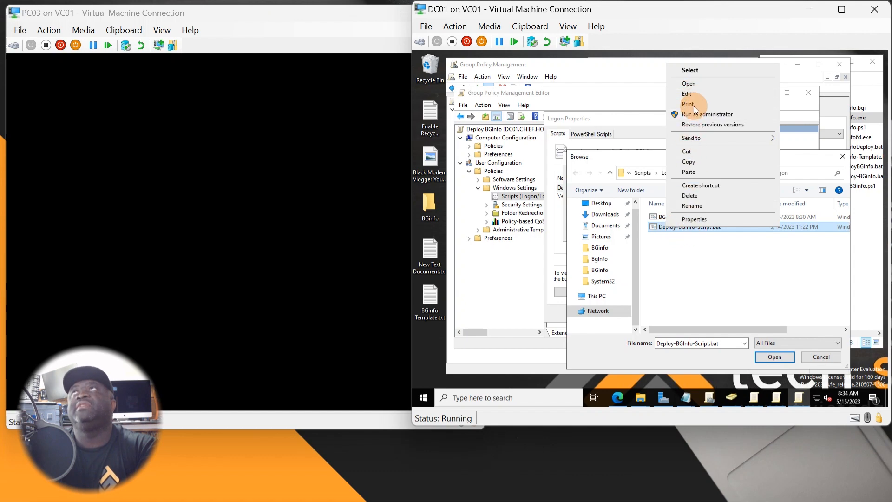
left_click(694, 94)
left_click(676, 235)
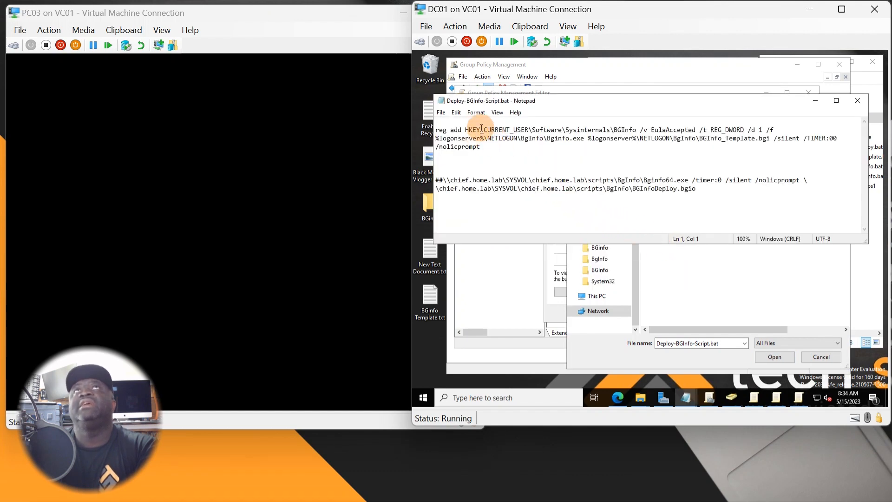
Move the Notepad window clear of the Browse dialog and examine the commented-out Bginfo64 command and the reg add EulaAccepted command
left_click_drag(514, 102, 499, 263)
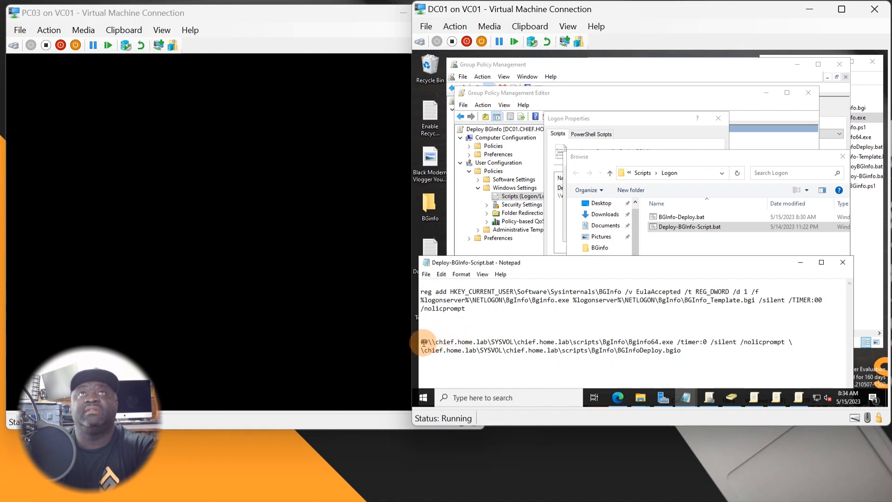
left_click_drag(421, 342, 694, 353)
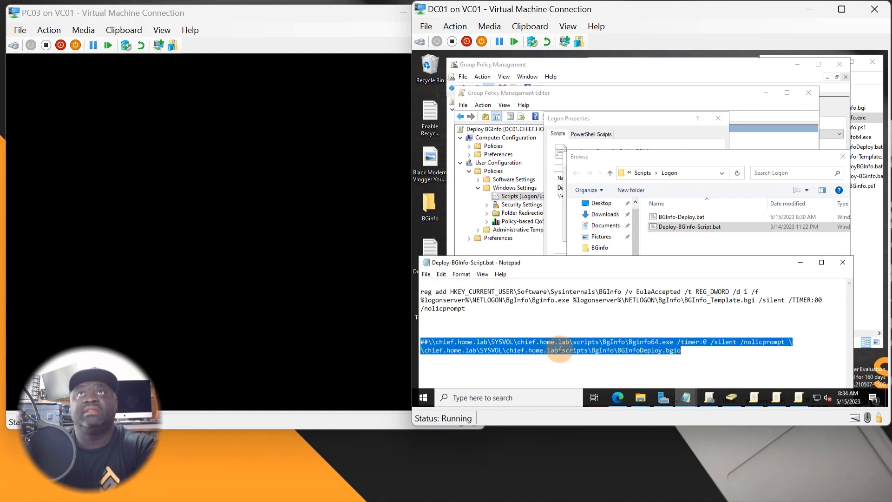
left_click(477, 363)
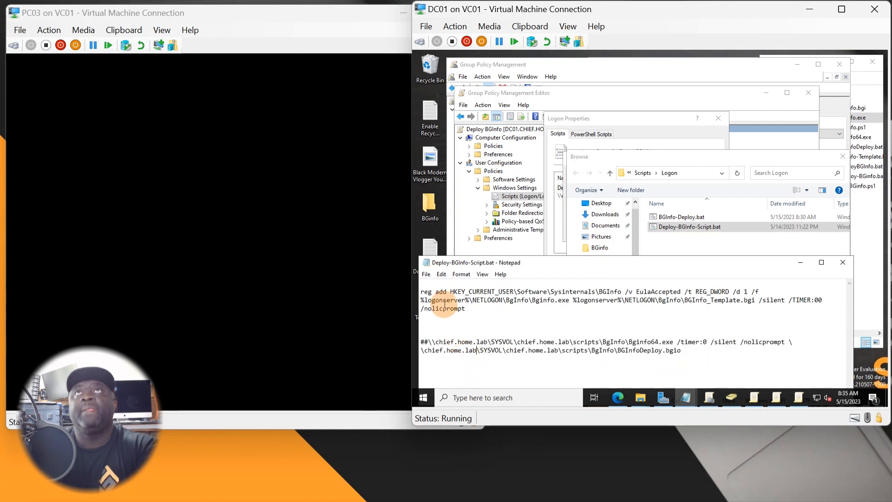
left_click(422, 285)
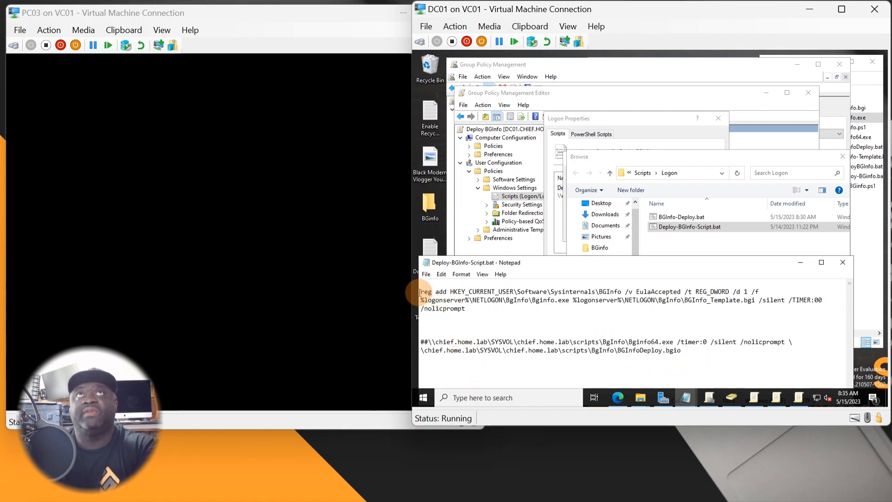
left_click_drag(417, 293, 763, 291)
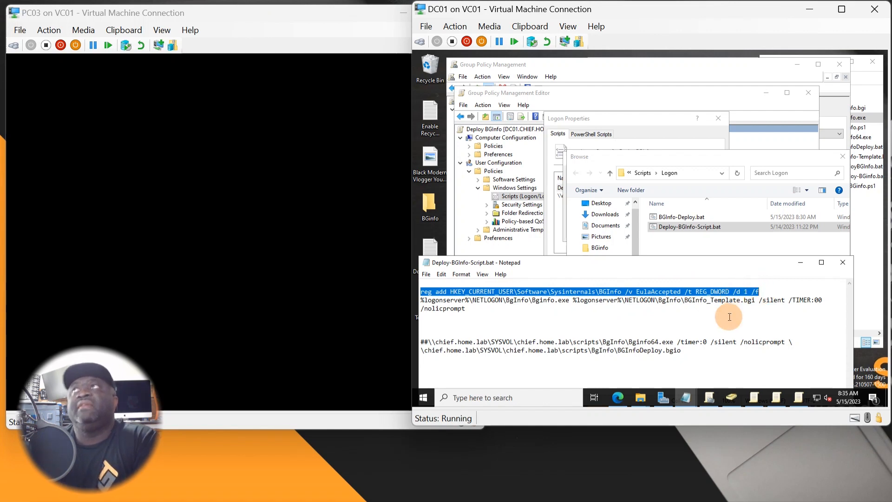
left_click(470, 311)
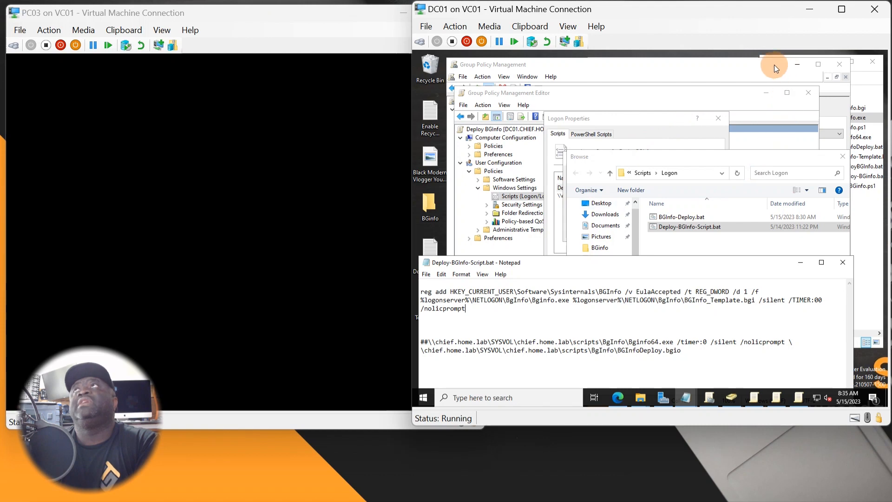
Bring the scripts\BgInfo folder into view and change the template file name in the script's NETLOGON path to BGInfo-Template.bgi
left_click(796, 65)
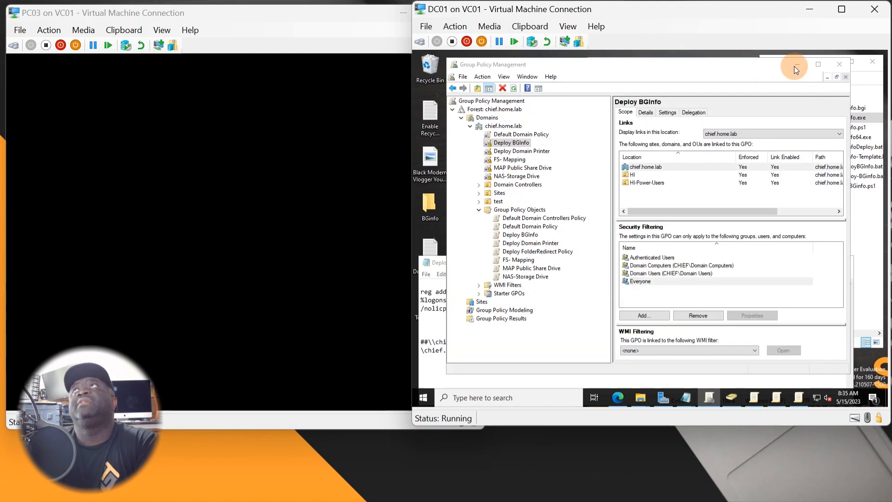
left_click(686, 61)
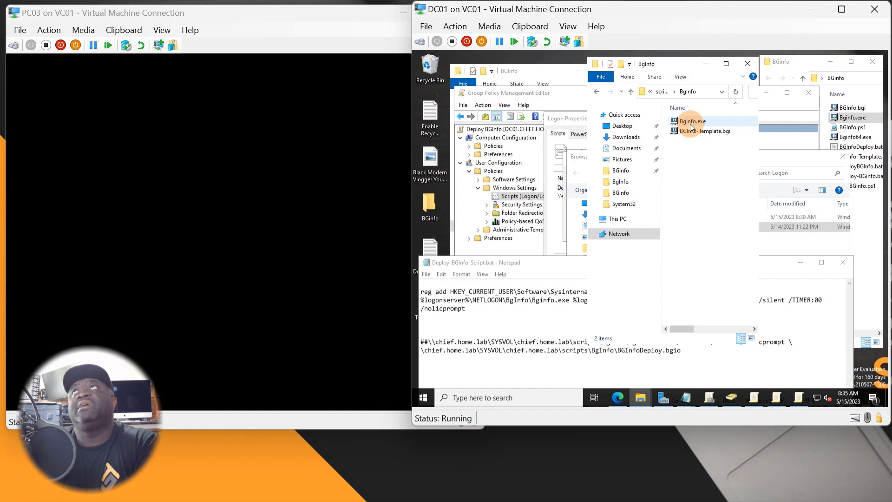
left_click(481, 306)
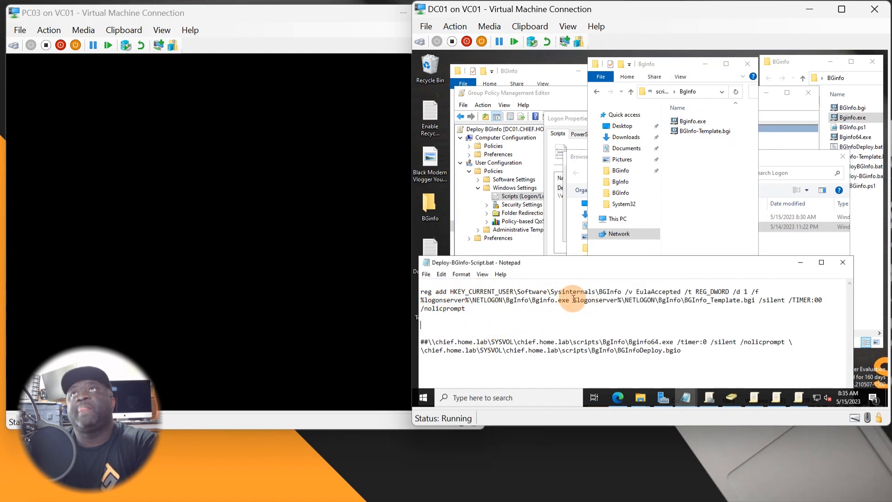
left_click_drag(574, 299, 757, 300)
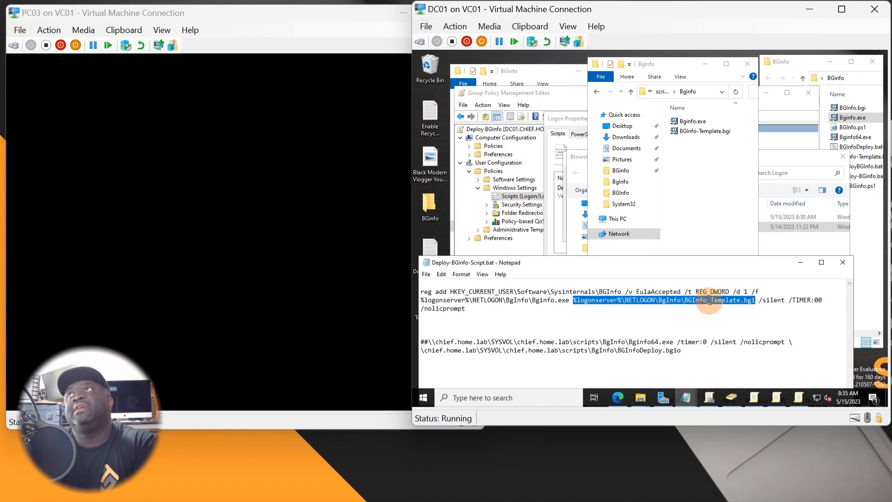
left_click(706, 301)
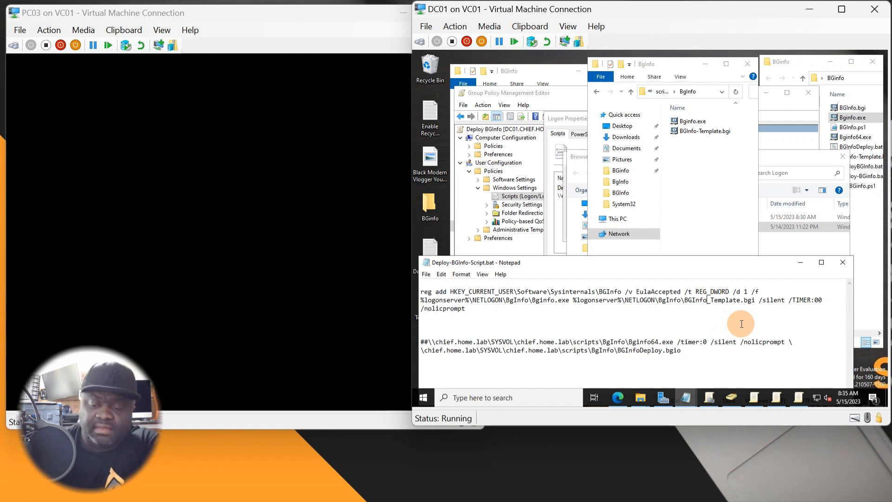
type("-")
key("Delete")
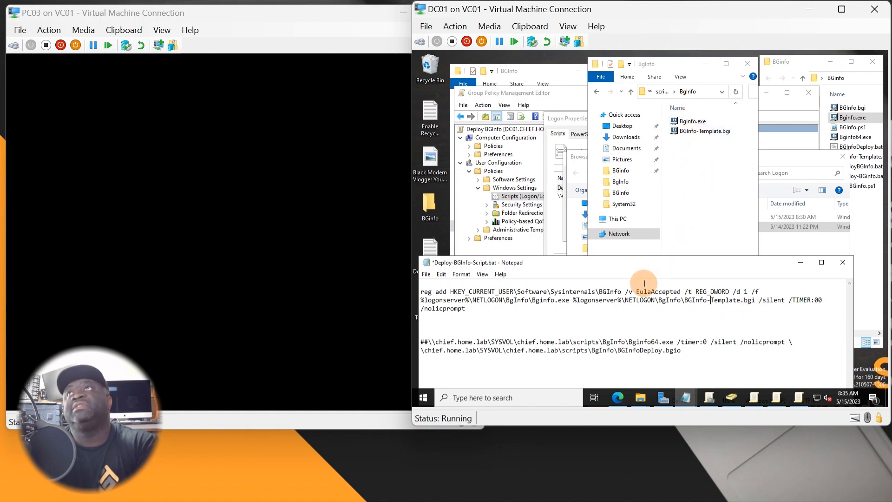
Go up to the \\chief.home.lab shares and open NETLOGON\BgInfo to compare its contents with the paths in the script
left_click(653, 104)
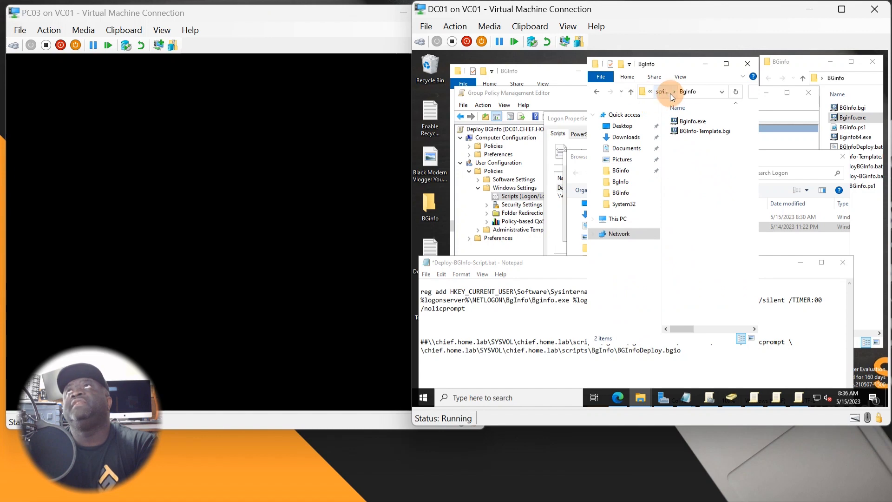
left_click(662, 93)
left_click(662, 93)
left_click(661, 93)
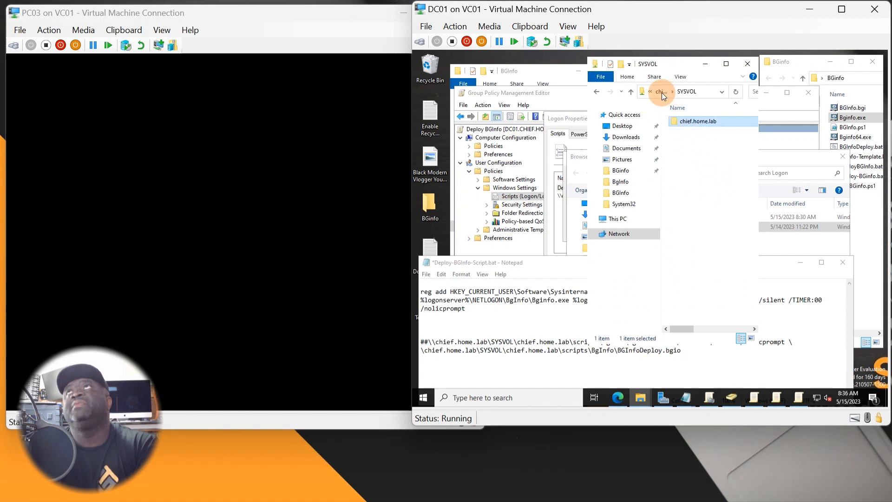
left_click(662, 93)
left_click(690, 114)
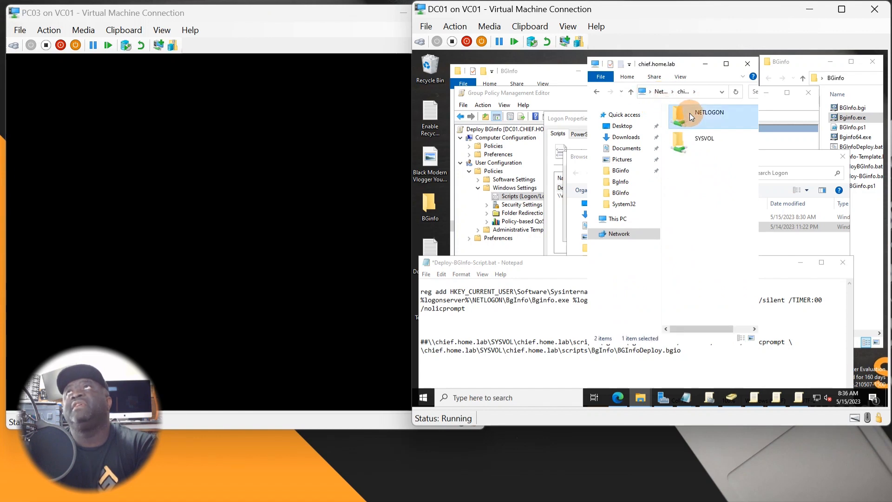
double_click(690, 123)
left_click(585, 304)
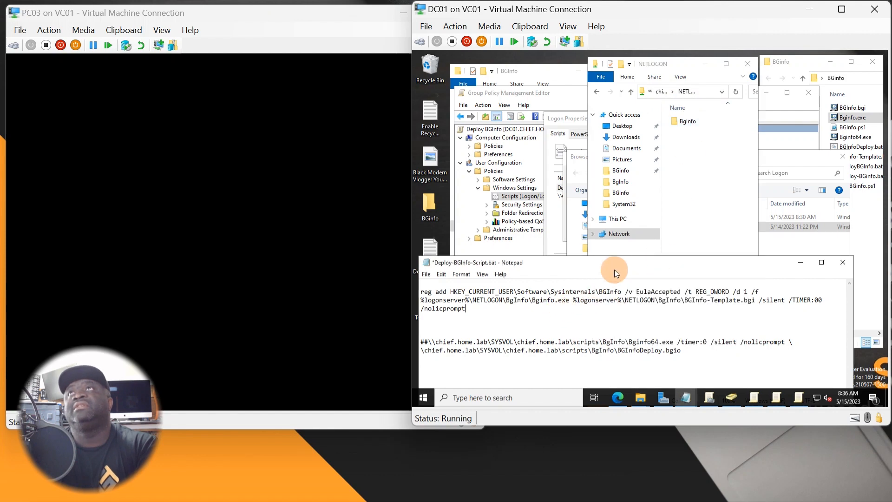
double_click(686, 121)
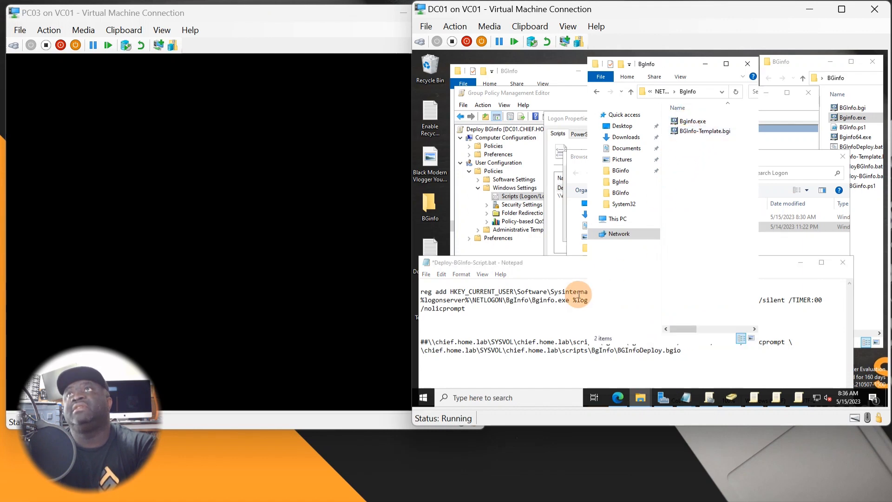
Examine the /silent, /TIMER:00 and /nolicprompt switches at the end of the script's Bginfo.exe command
left_click(560, 315)
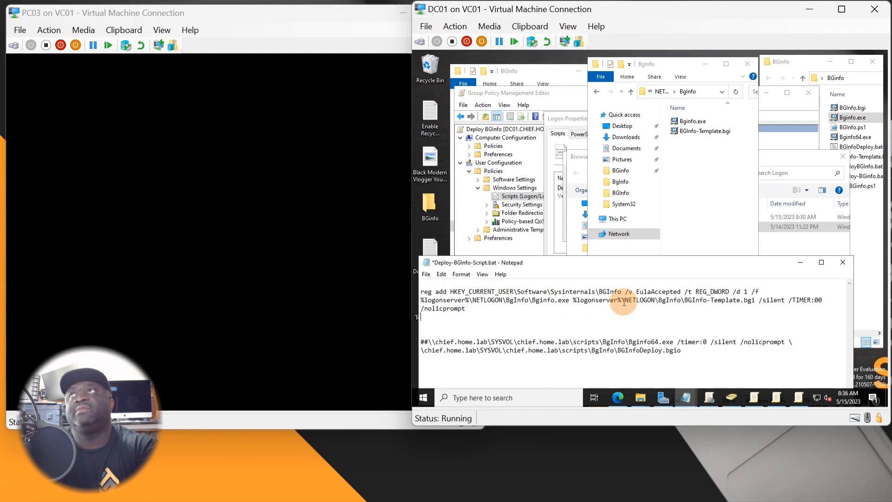
left_click(759, 301)
left_click(785, 300, "shift")
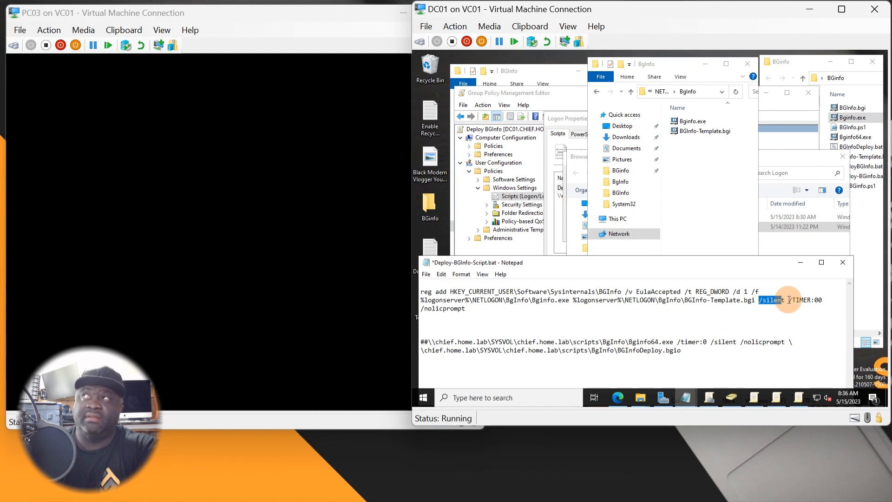
left_click_drag(785, 300, 760, 300)
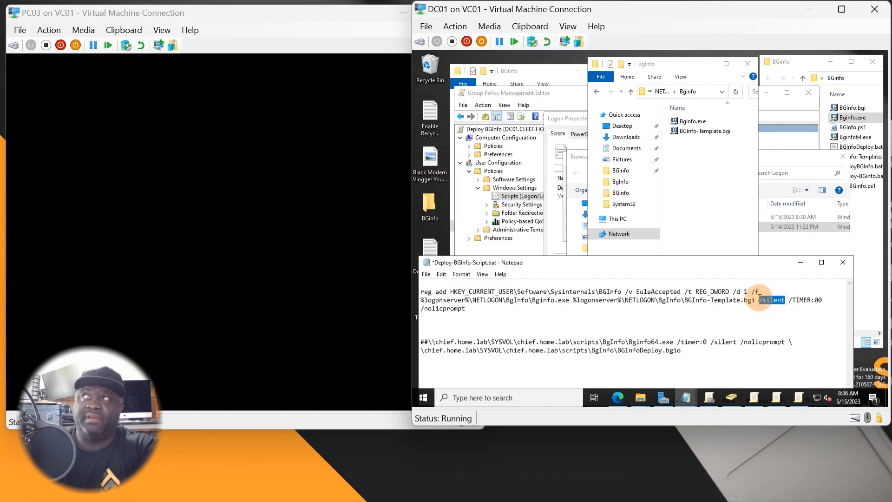
left_click(795, 307)
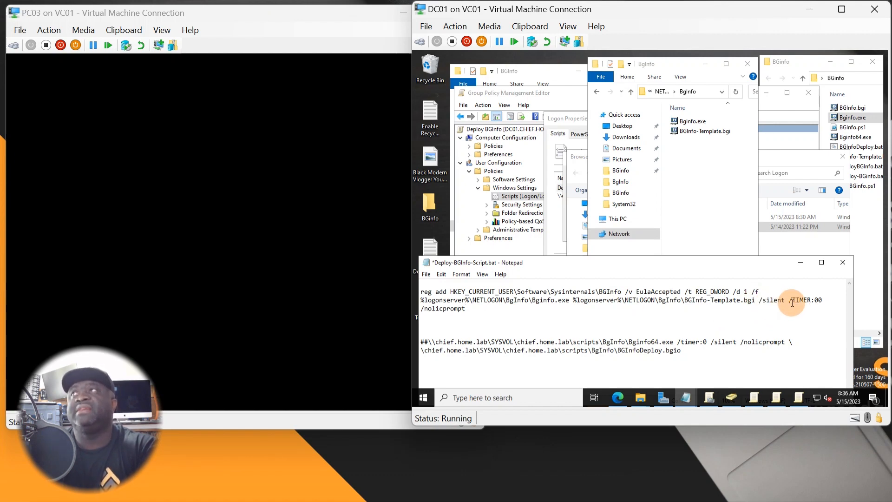
left_click_drag(821, 300, 795, 301)
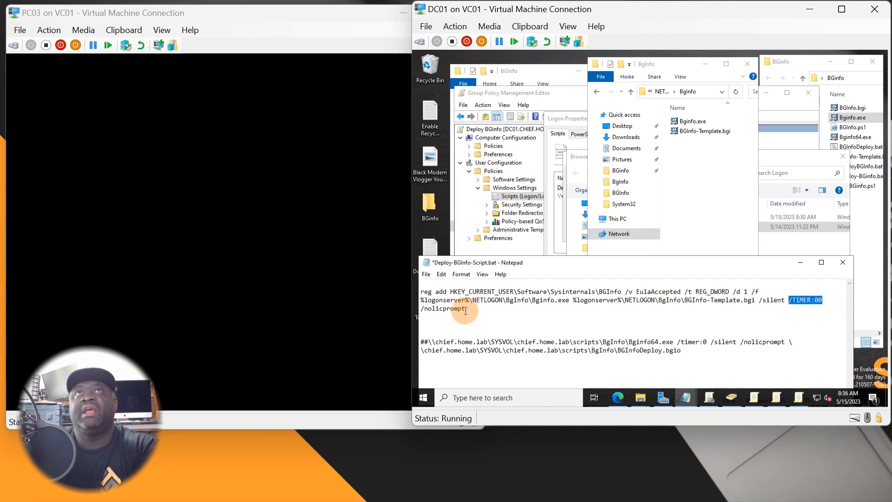
left_click_drag(464, 308, 420, 308)
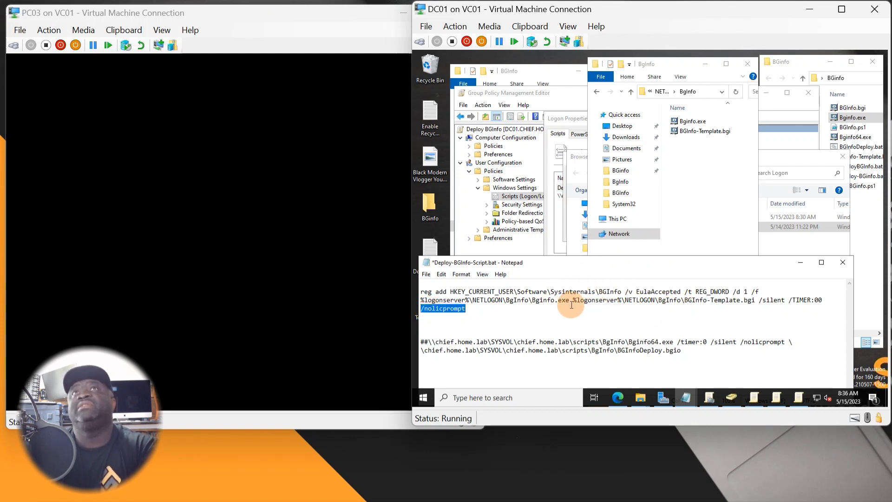
Copy the reg add and Bginfo.exe command lines from Deploy-BGInfo-Script.bat and uncover the Browse dialog behind the NETLOGON\BgInfo window
left_click(472, 308)
left_click_drag(471, 307, 422, 298)
key("ctrl+c")
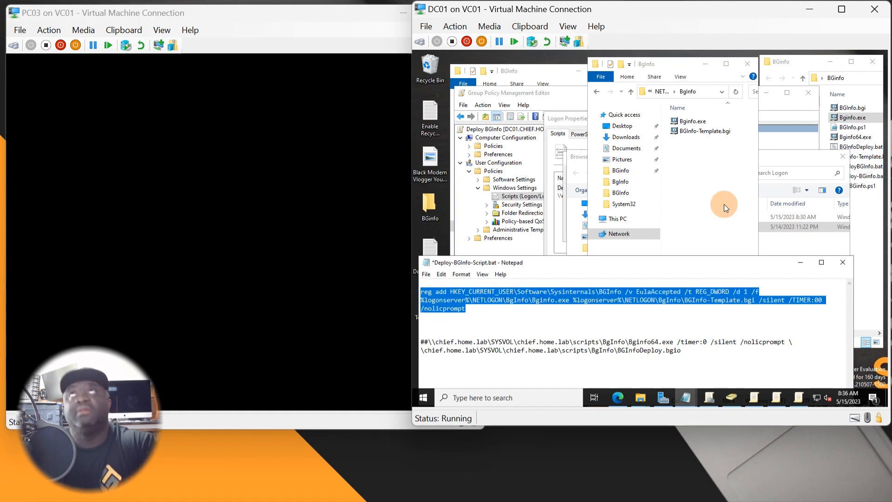
left_click(706, 178)
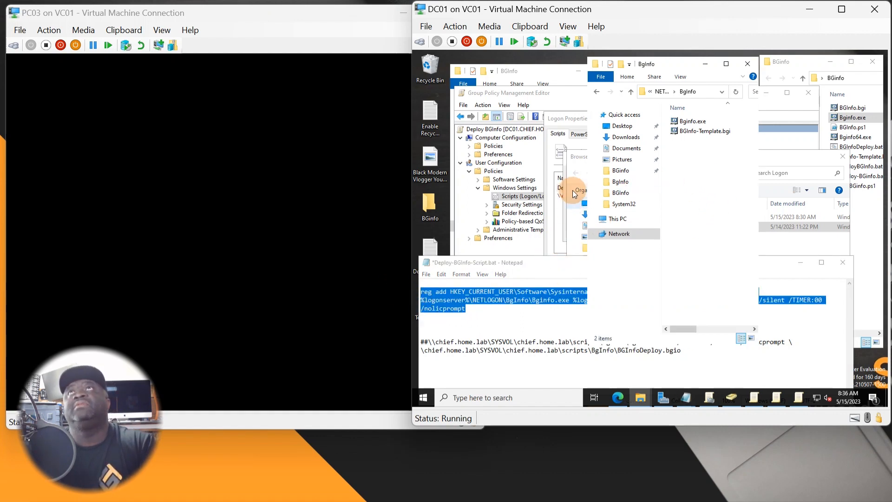
left_click_drag(670, 65, 722, 63)
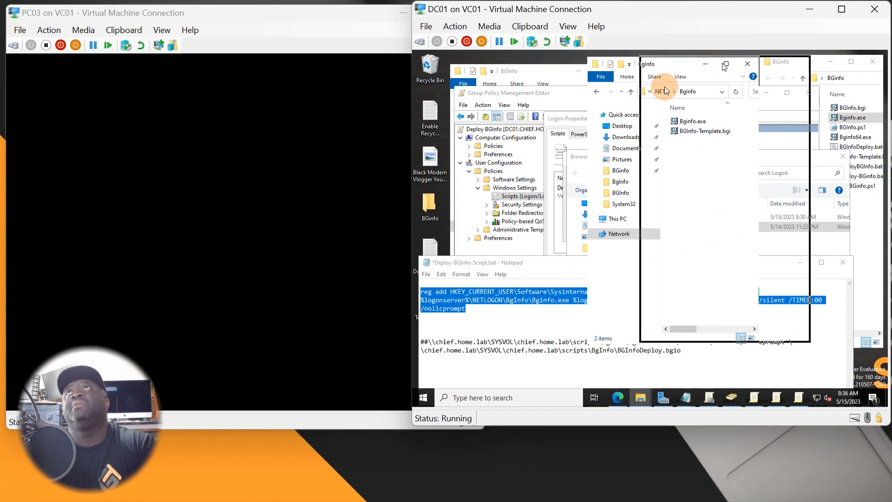
left_click(605, 155)
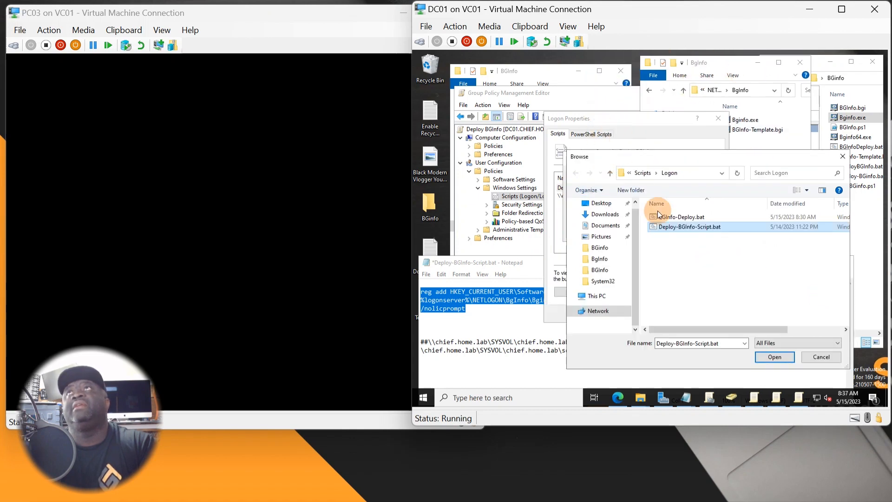
Open BGInfo-Deploy.bat in the Logon scripts folder for editing, paste the copied commands, then save and close it
left_click(672, 218)
right_click(670, 217)
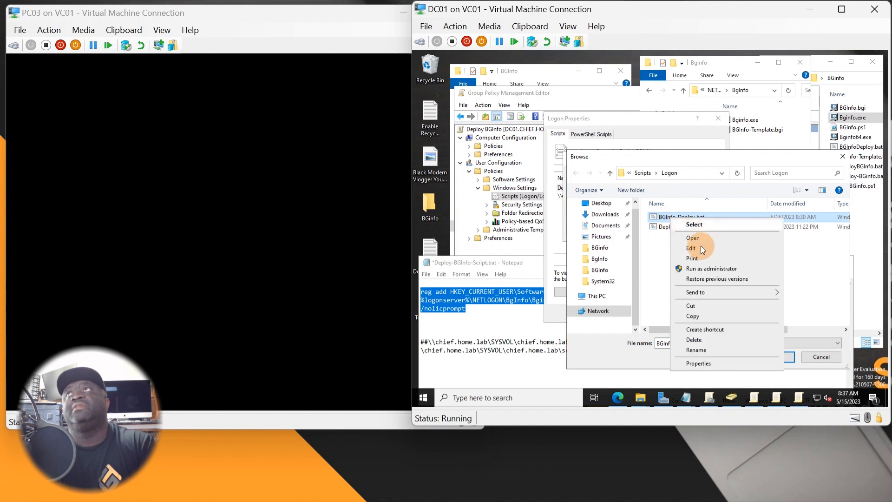
left_click(701, 248)
left_click(697, 232)
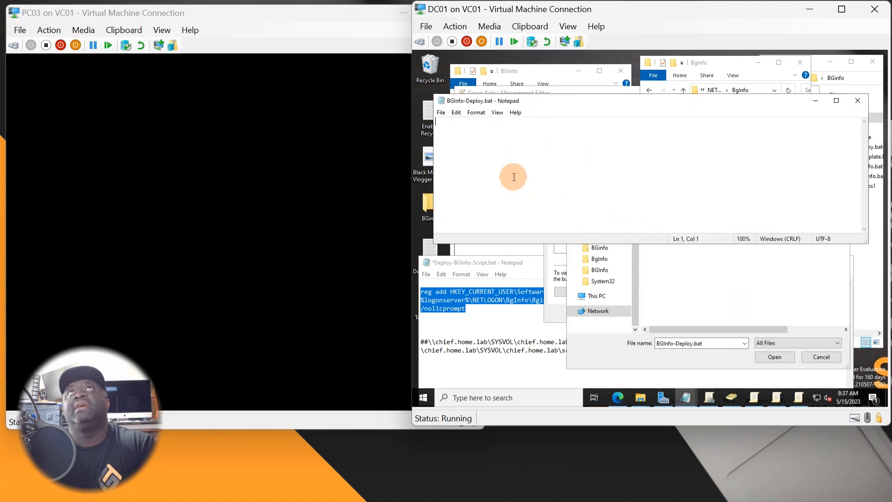
key("ctrl+v")
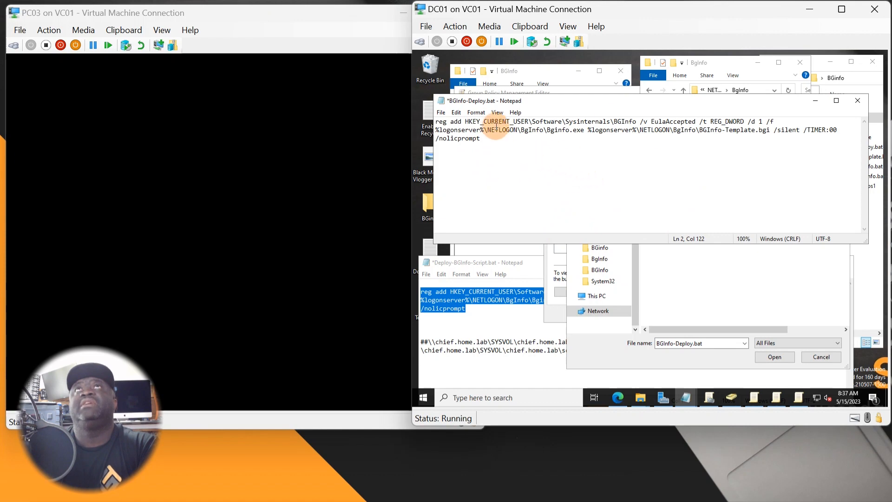
left_click(441, 112)
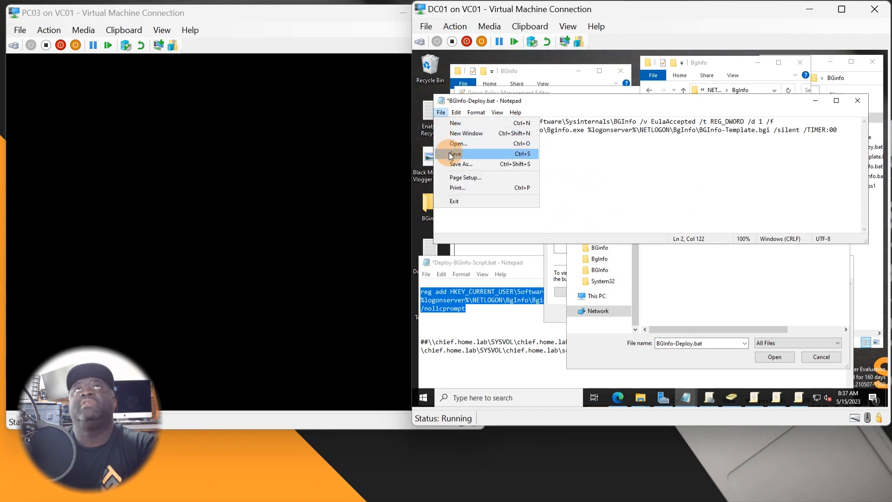
left_click(448, 147)
left_click(852, 101)
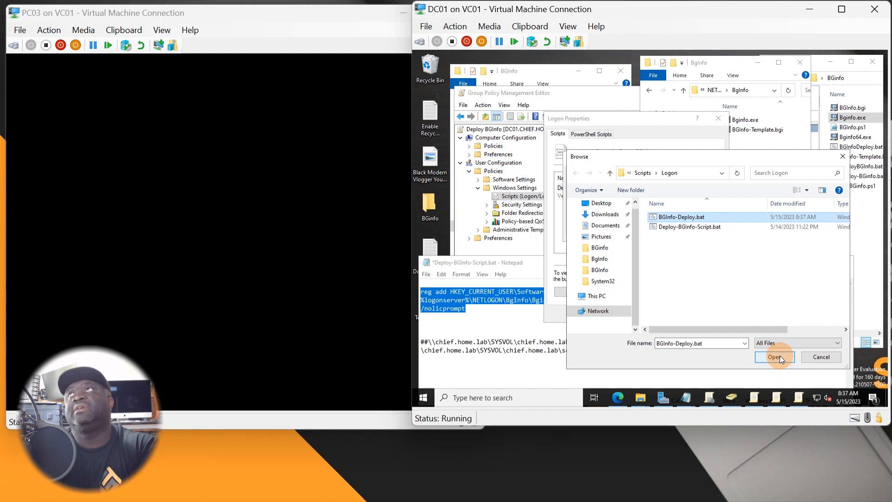
Add BGInfo-Deploy.bat as a logon script without parameters and move it to the top of the script list
left_click(768, 358)
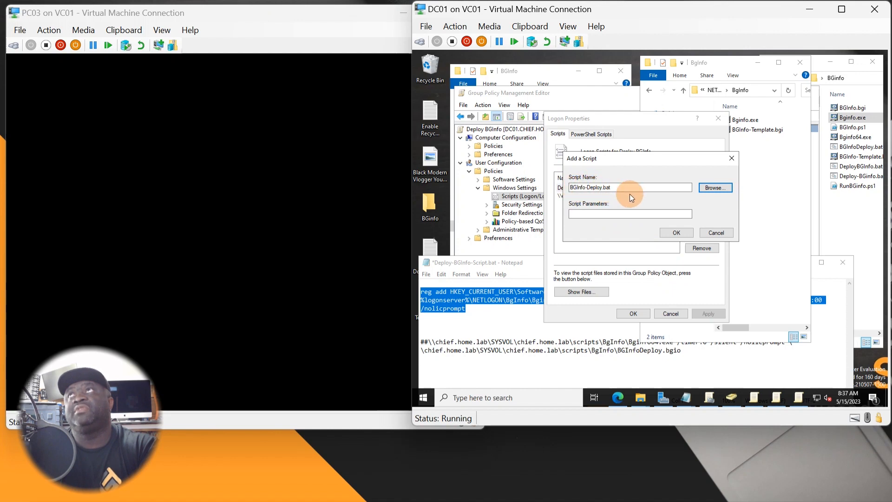
left_click(675, 232)
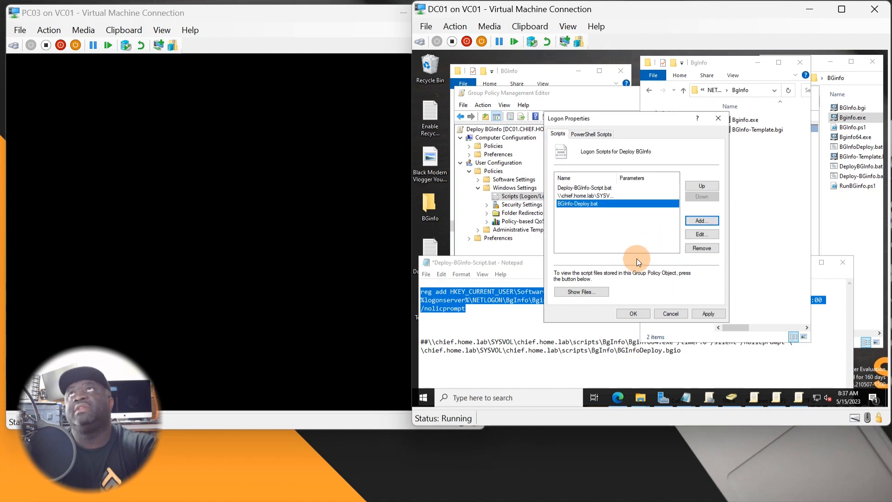
left_click(700, 186)
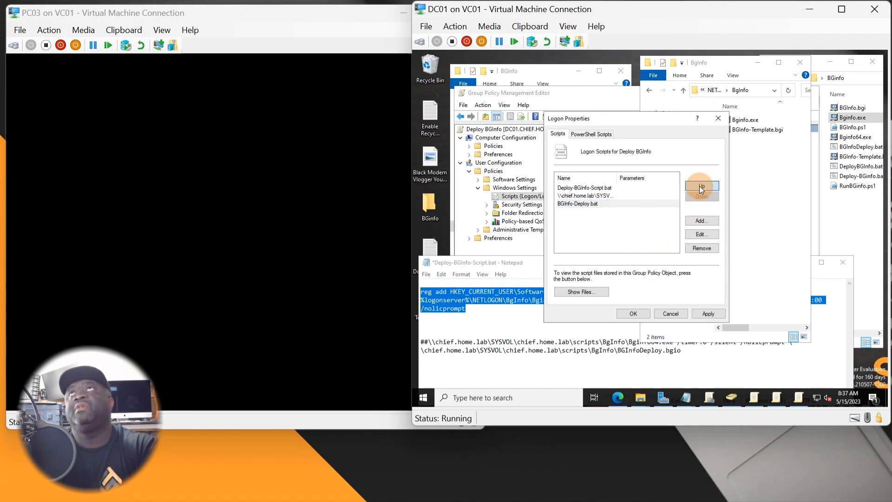
left_click(700, 186)
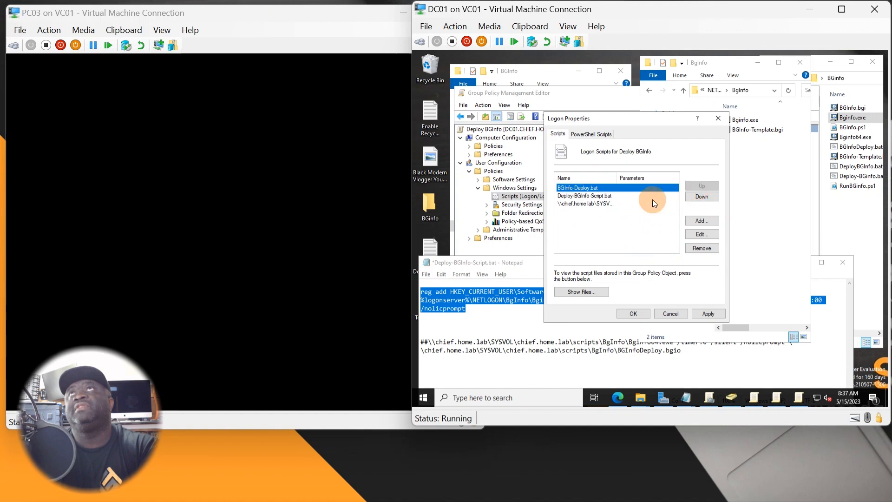
Close Deploy-BGInfo-Script.bat without saving its changes
left_click(526, 307)
left_click(847, 263)
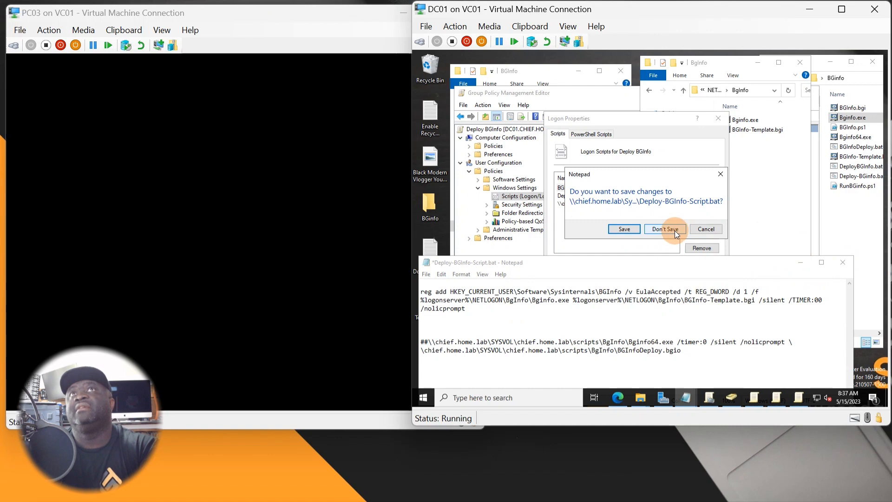
left_click(674, 231)
left_click(617, 238)
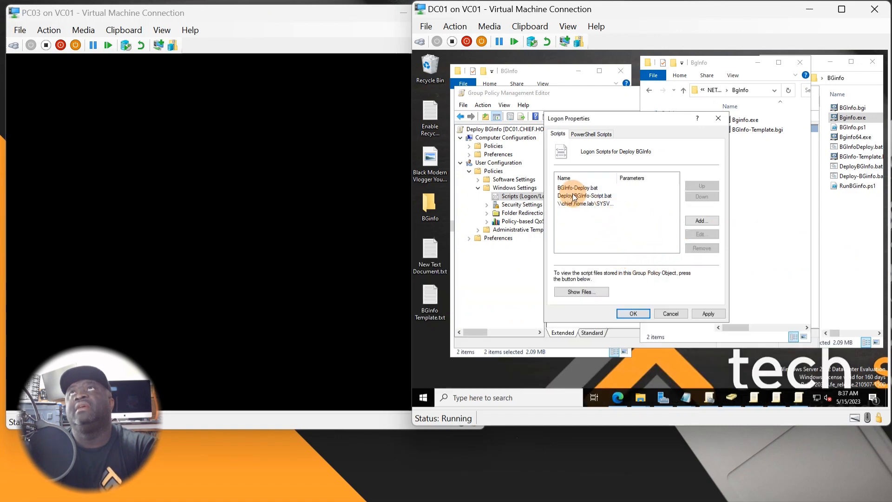
Apply the logon script list of the Deploy BGInfo policy and close Logon Properties
left_click(574, 189)
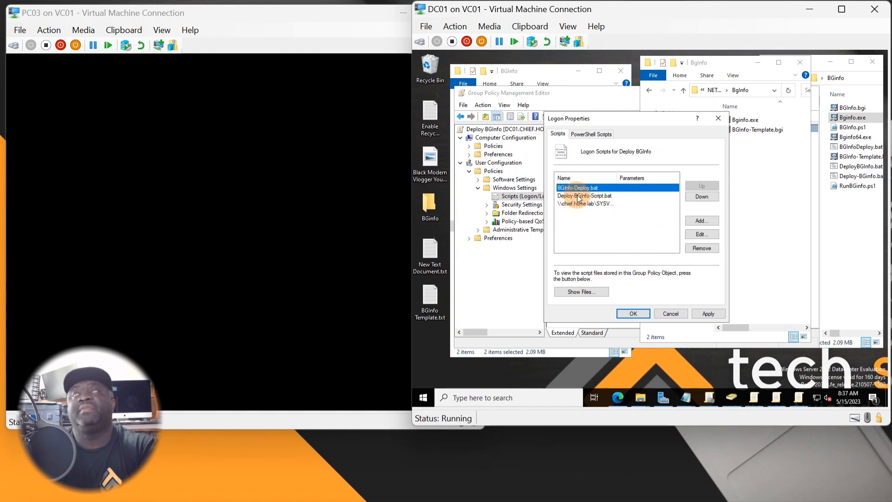
left_click(710, 314)
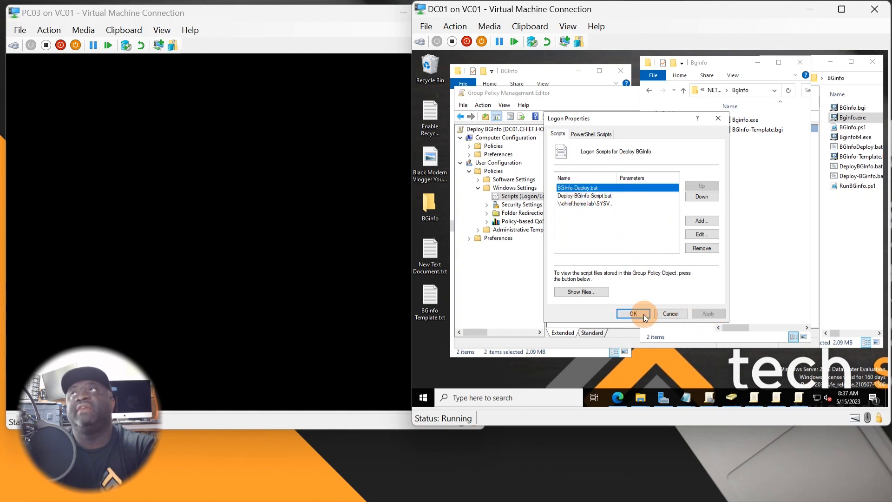
left_click(633, 313)
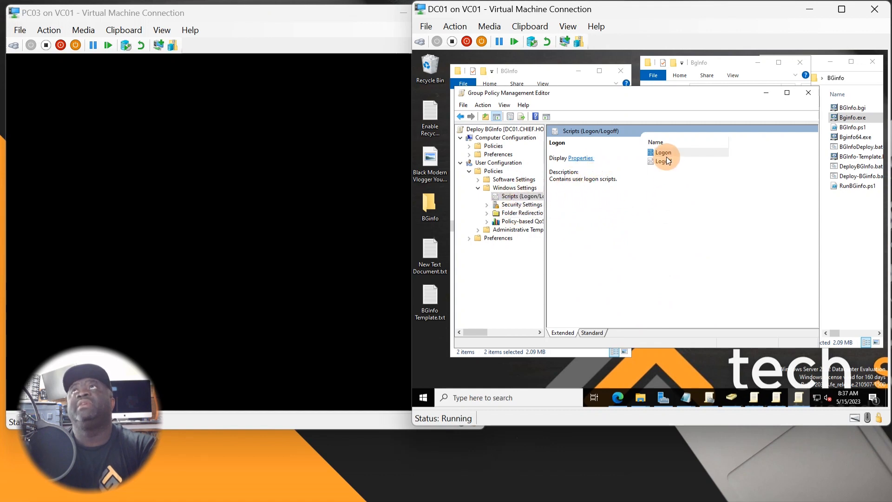
Minimise the Group Policy Management Editor and place the Documents\BGInfo and NETLOGON\BgInfo folder windows side by side
left_click(766, 93)
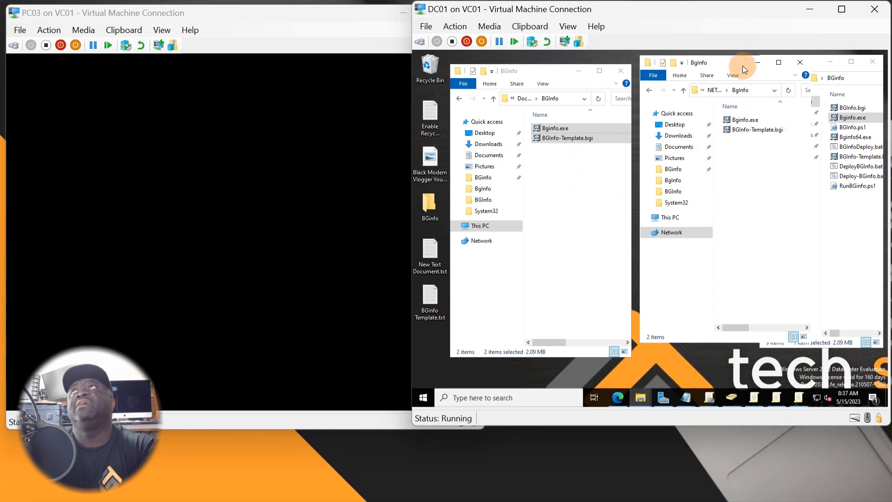
left_click_drag(742, 64, 811, 62)
left_click(584, 75)
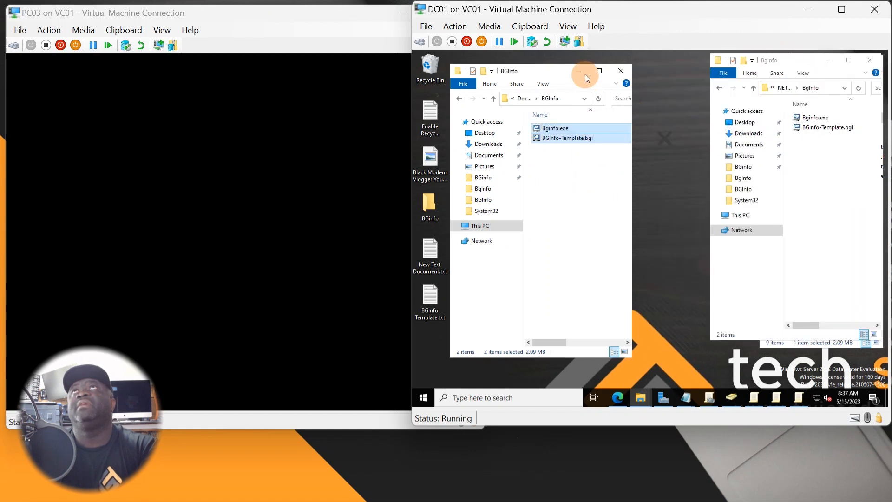
left_click_drag(550, 72, 628, 66)
Switch to the PC03 virtual machine and sign in to the domain user's account with the account password
left_click(374, 257)
left_click(246, 258)
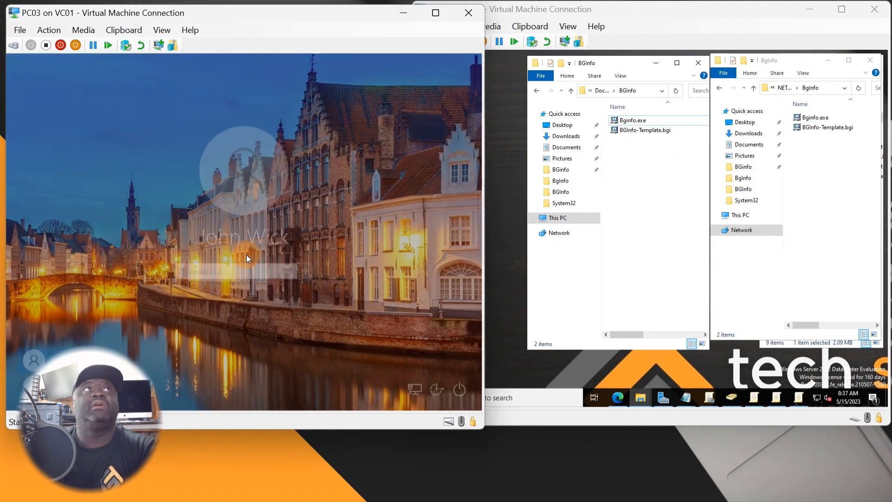
type("••")
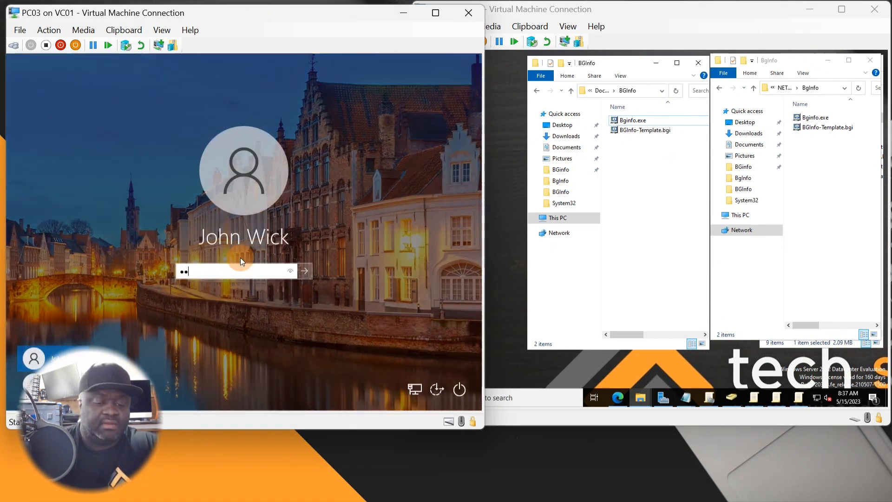
type("••••••••••")
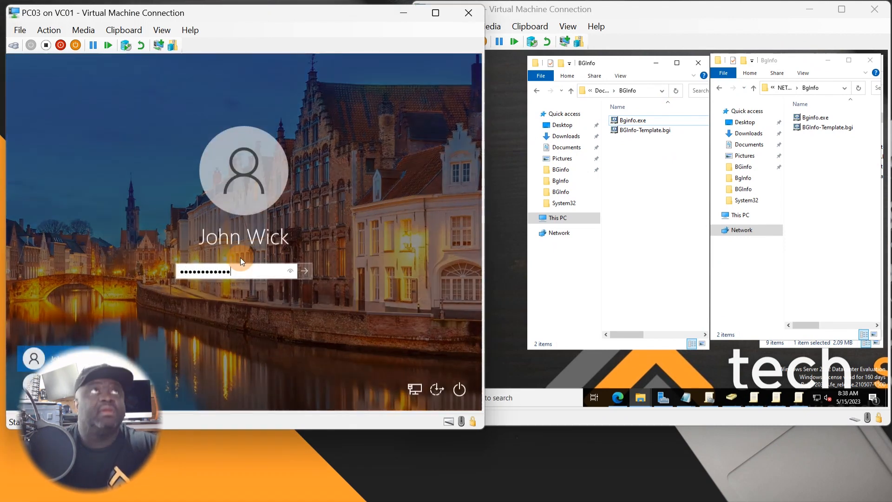
key("Return")
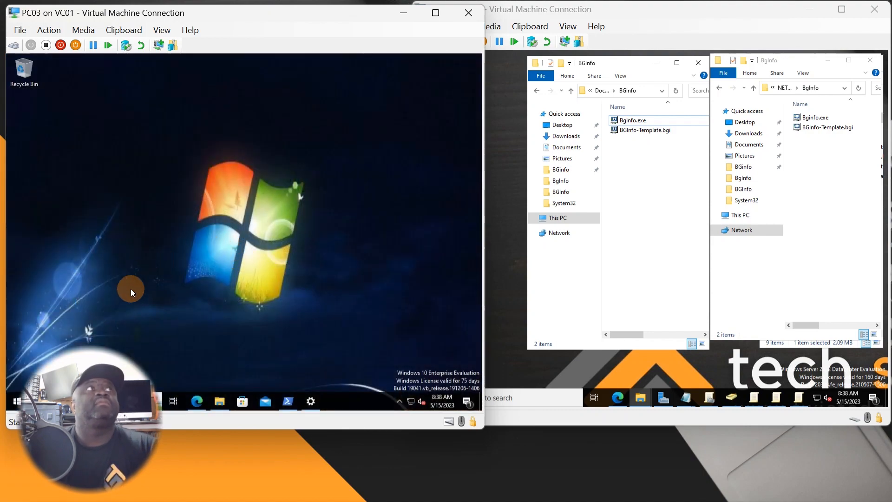
Open Windows PowerShell on PC03 and force a Group Policy refresh with gpupdate /force
left_click(17, 401)
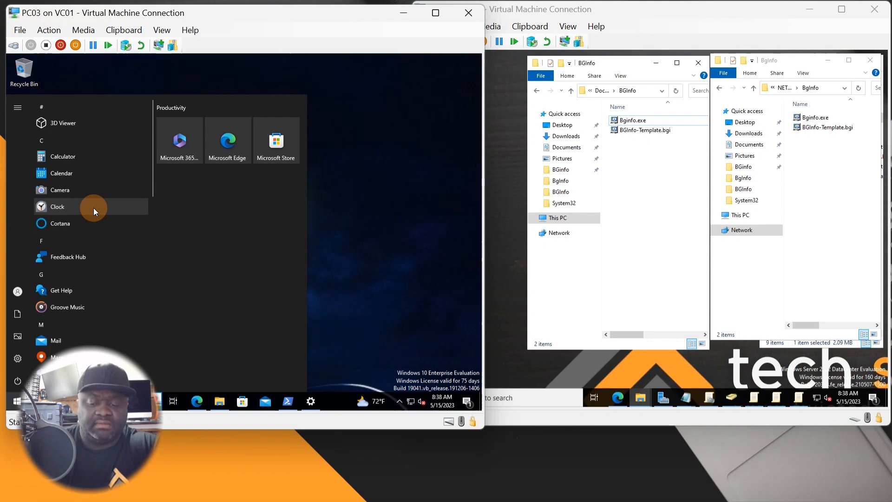
type("powe4")
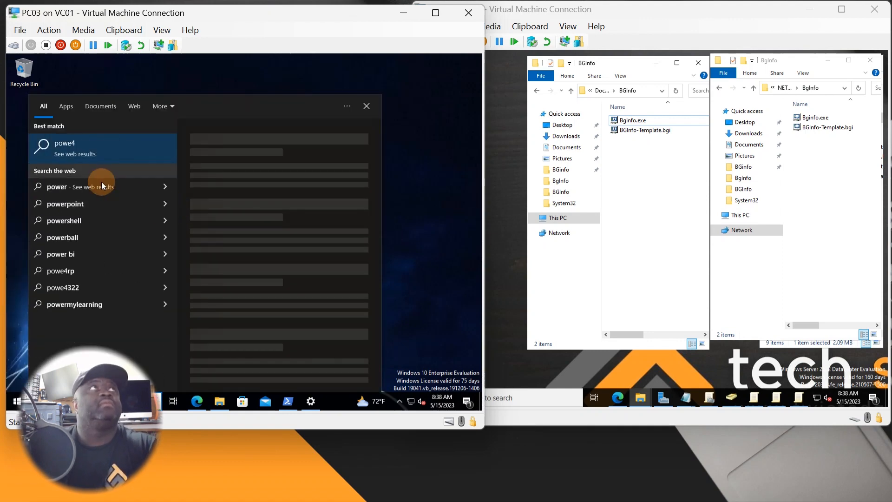
key("BackSpace")
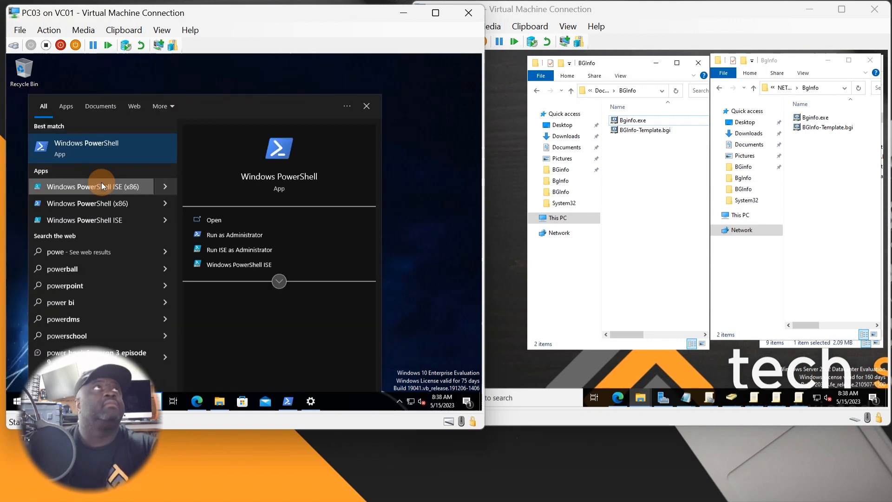
left_click(96, 159)
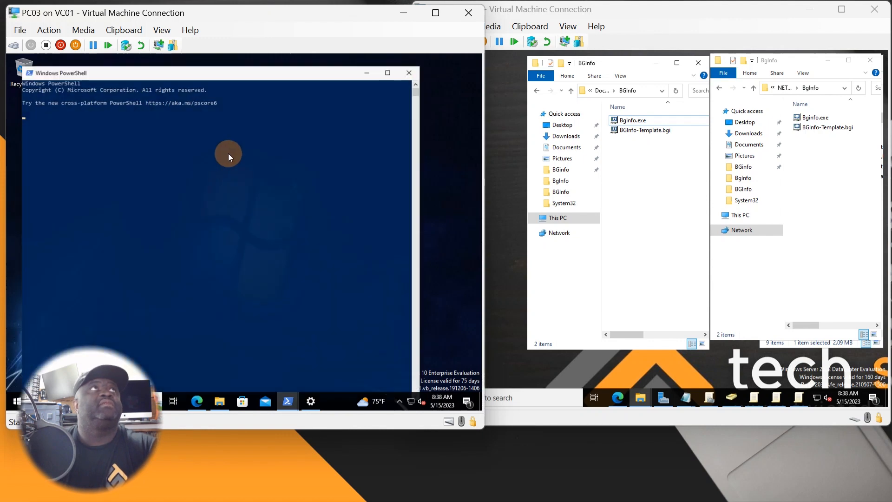
left_click(230, 149)
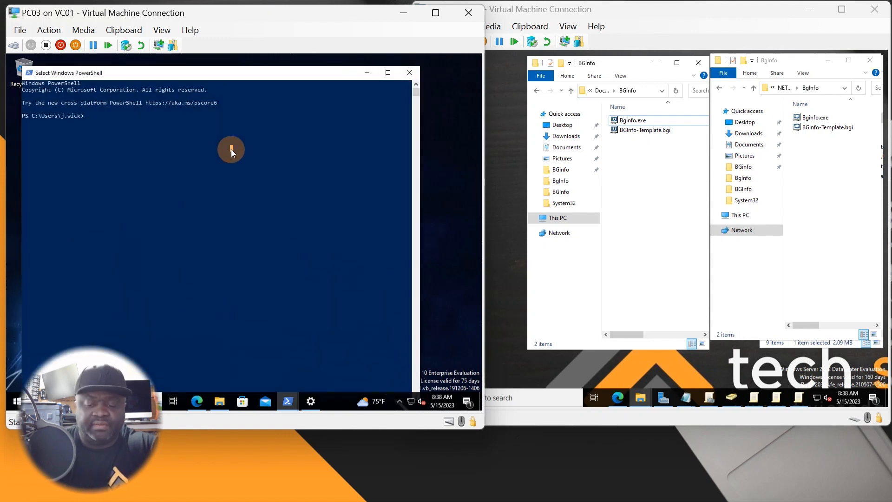
type("gpupdat")
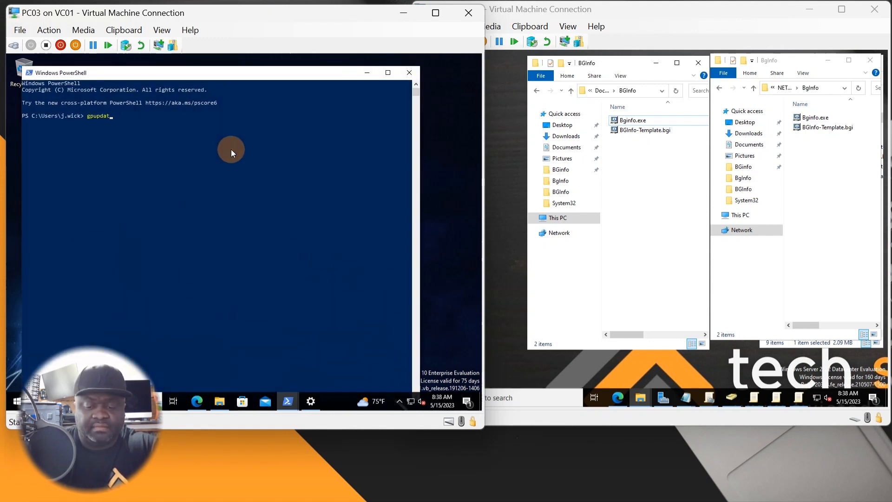
type("e /force")
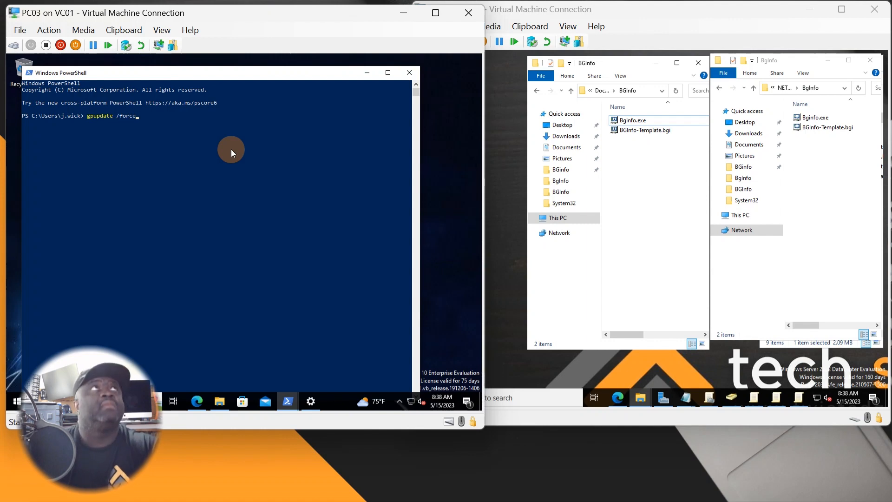
key("Return")
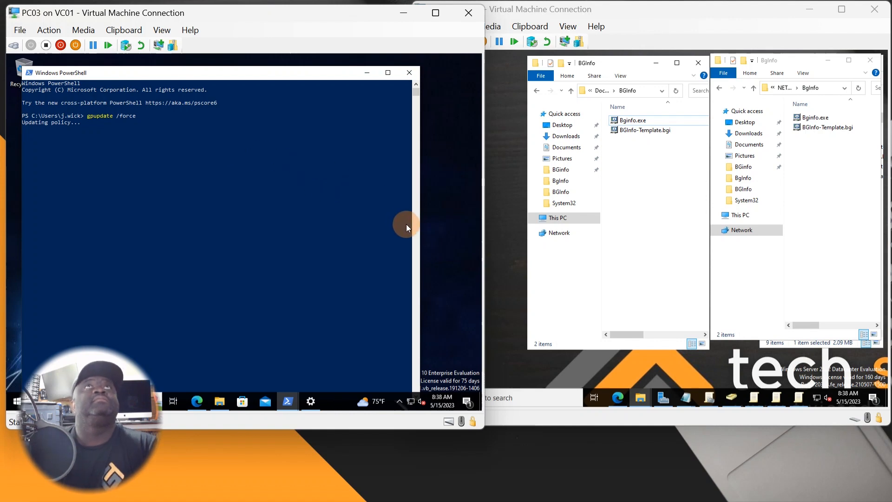
Narrow the PowerShell window on PC03 and minimise it to show the desktop
left_click_drag(422, 220, 403, 235)
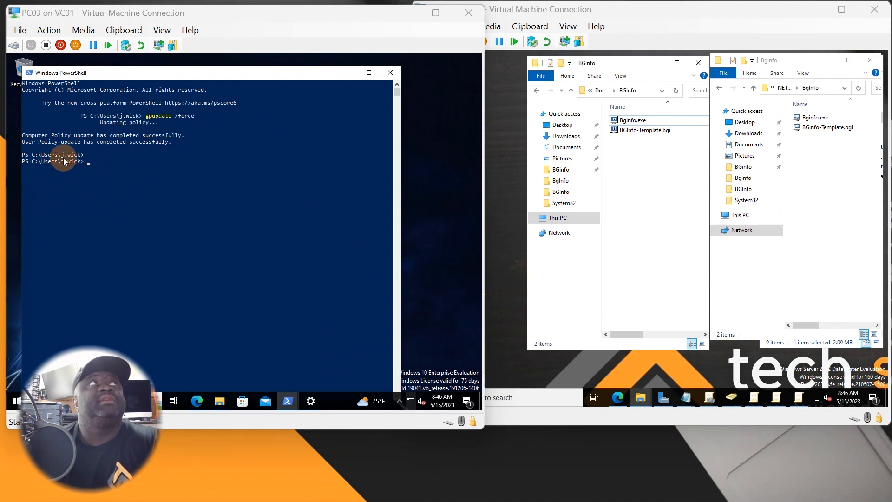
left_click(122, 162)
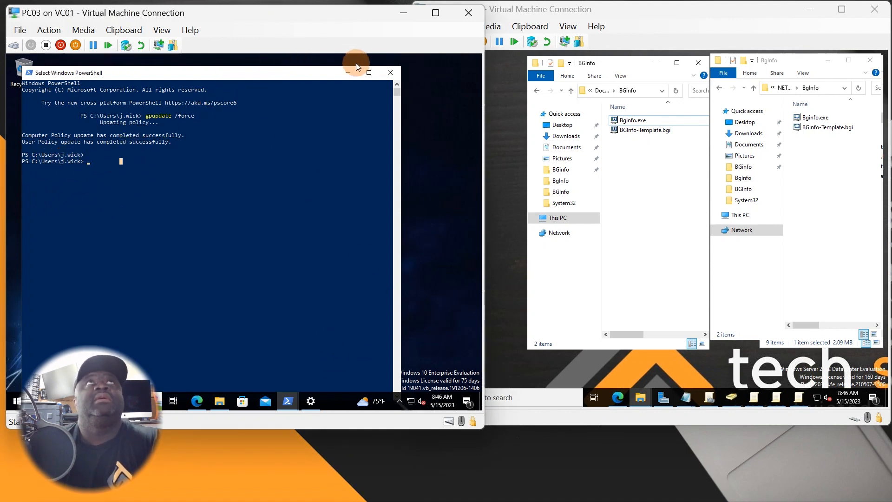
left_click(349, 74)
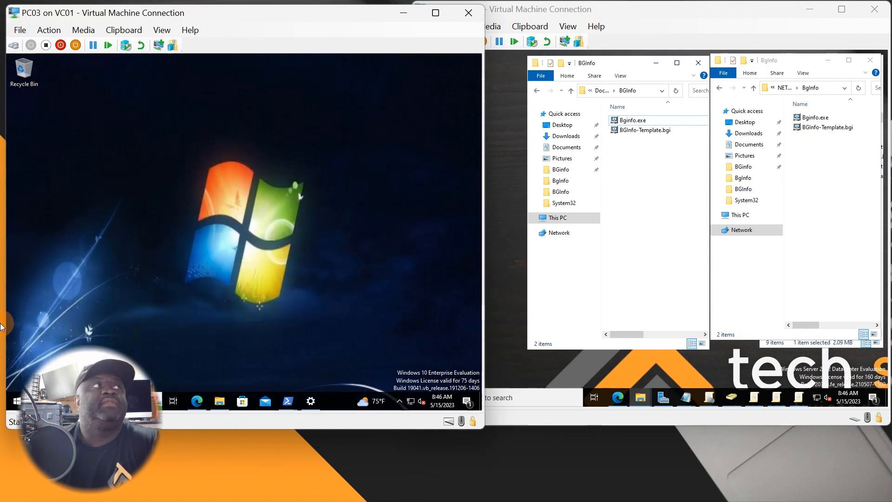
Restart Windows on the PC03 virtual machine
left_click(16, 401)
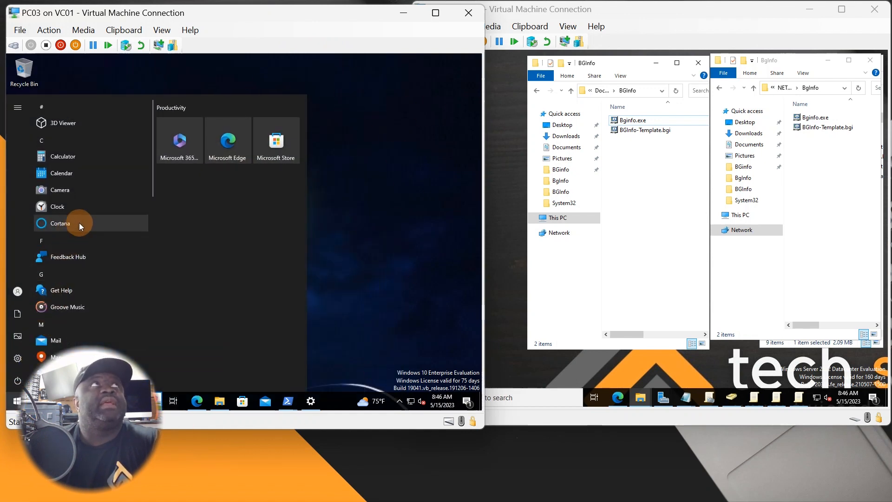
left_click(20, 380)
left_click(34, 357)
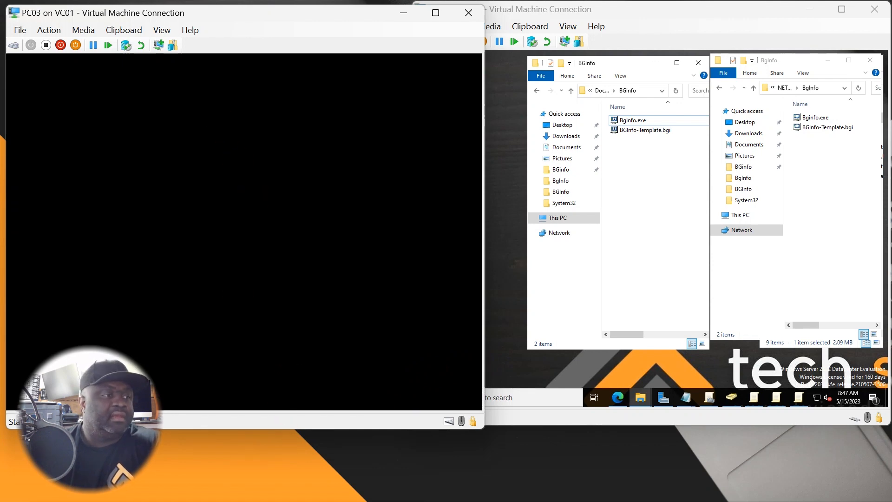
Switch to Hyper-V Manager, close the black PC03 connection window and reconnect to PC03, dismissing the display configuration dialog
key("alt+Tab")
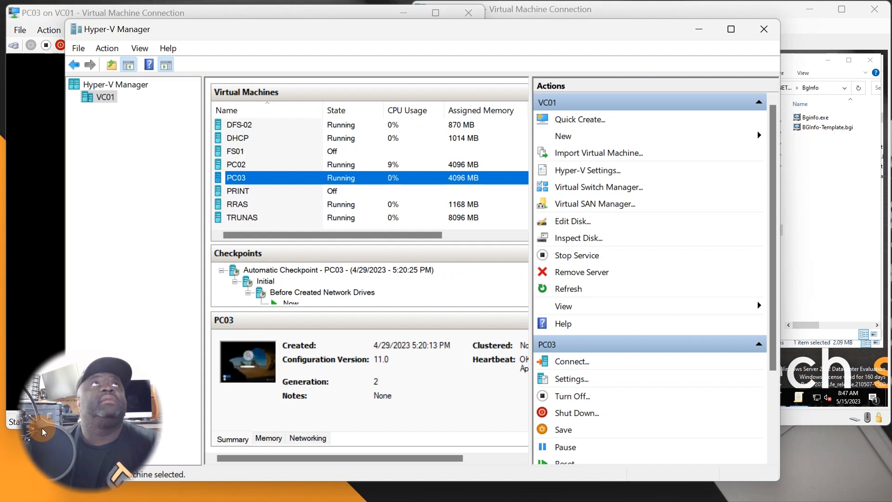
double_click(236, 178)
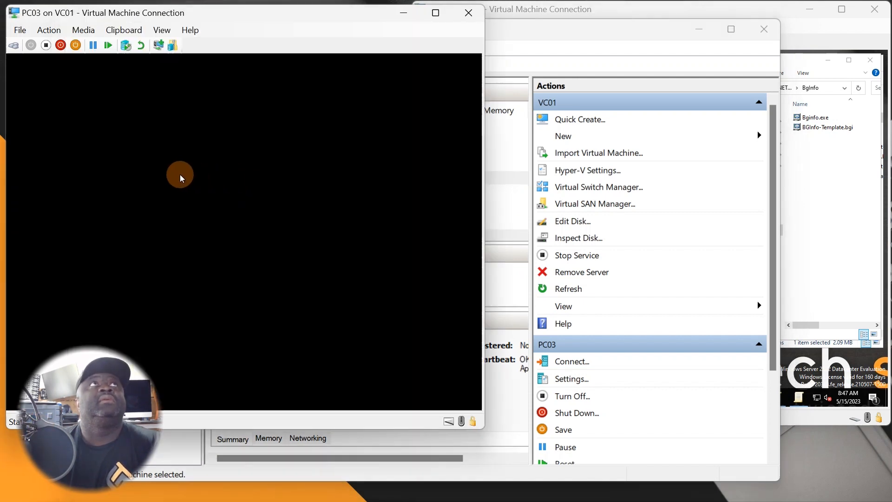
left_click(468, 13)
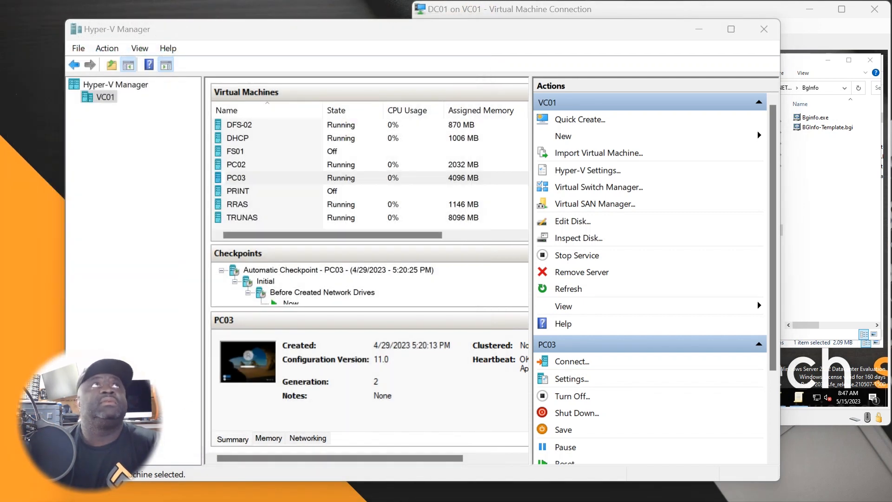
left_click(256, 182)
double_click(255, 182)
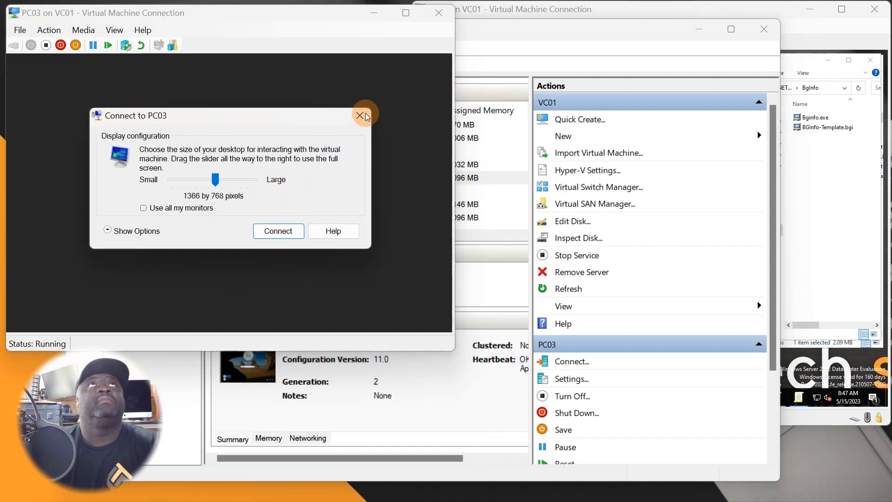
left_click(360, 116)
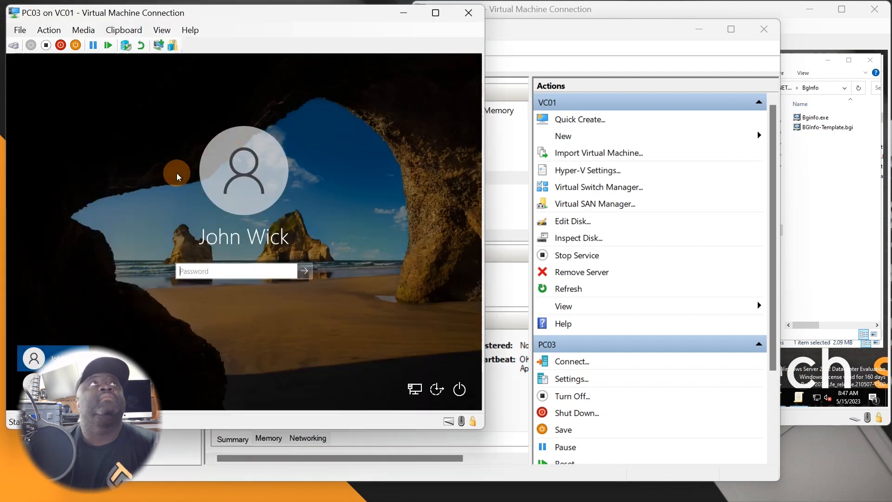
Sign in to the domain user's account on PC03 with the account password and minimise Hyper-V Manager
left_click(197, 269)
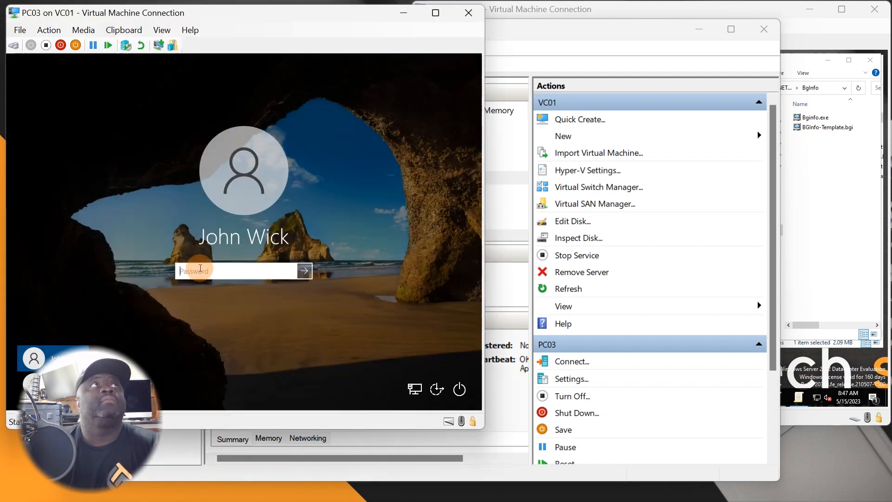
type("••••••••••")
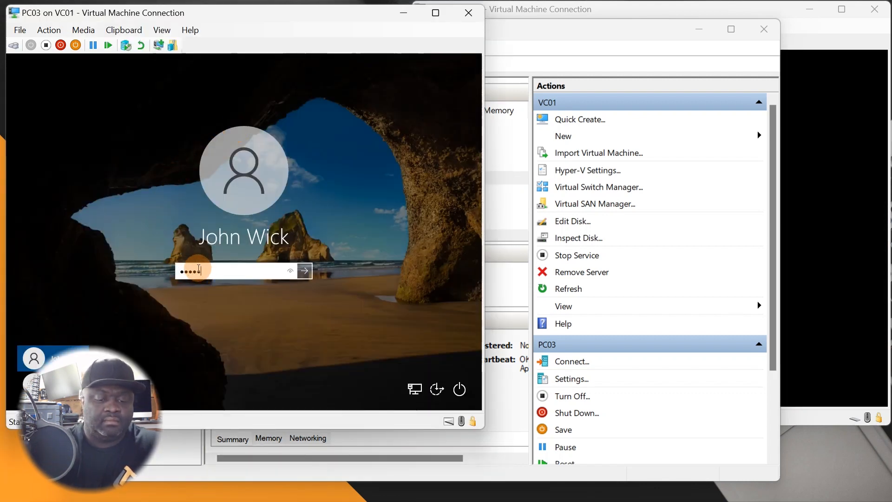
type("••")
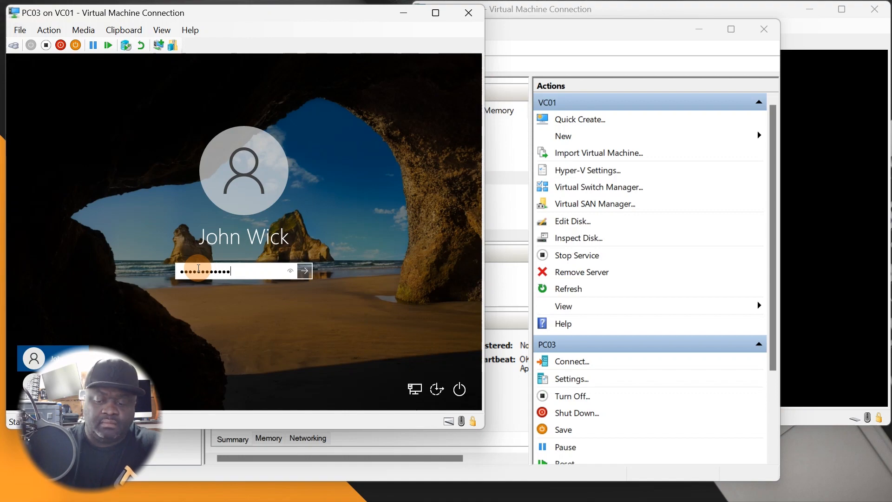
key("Return")
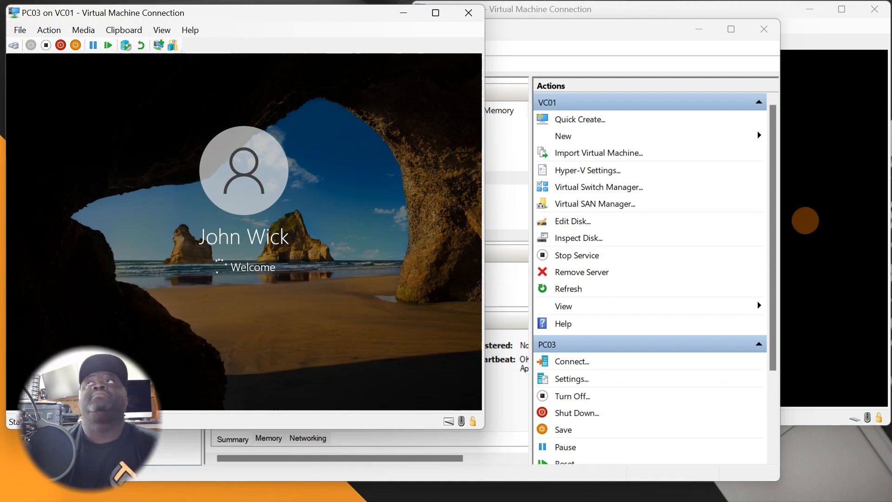
left_click(699, 31)
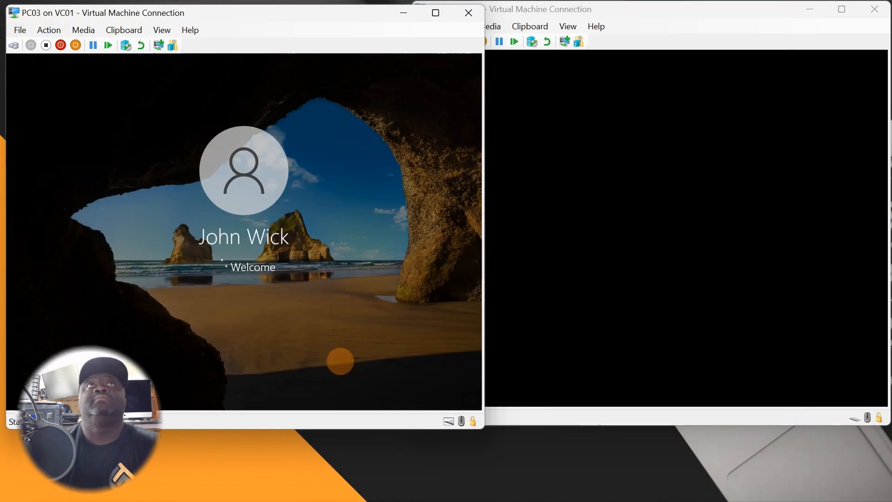
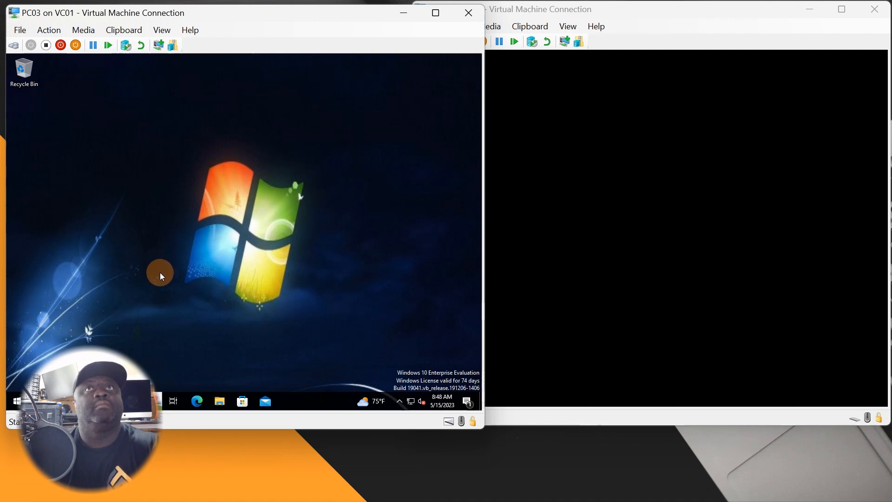
Switch to the DC01 virtual machine and unlock the administrator's session with the account password
left_click(713, 303)
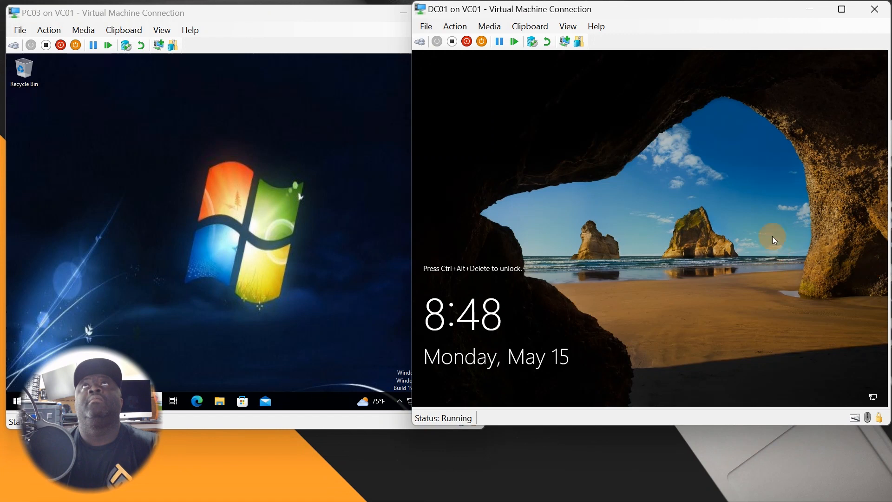
left_click(465, 27)
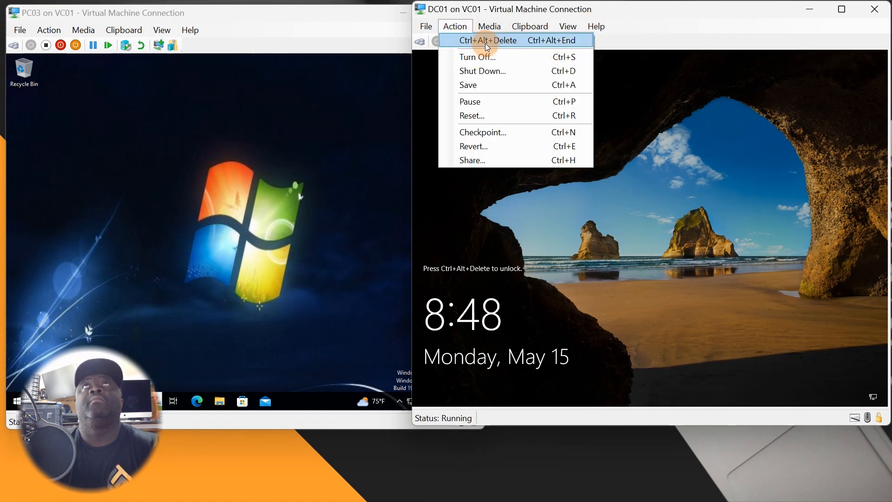
left_click(485, 42)
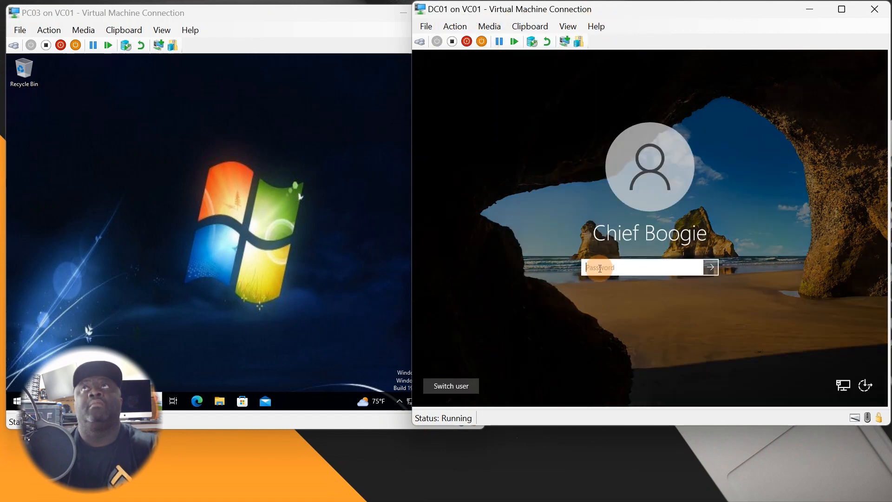
type("*********")
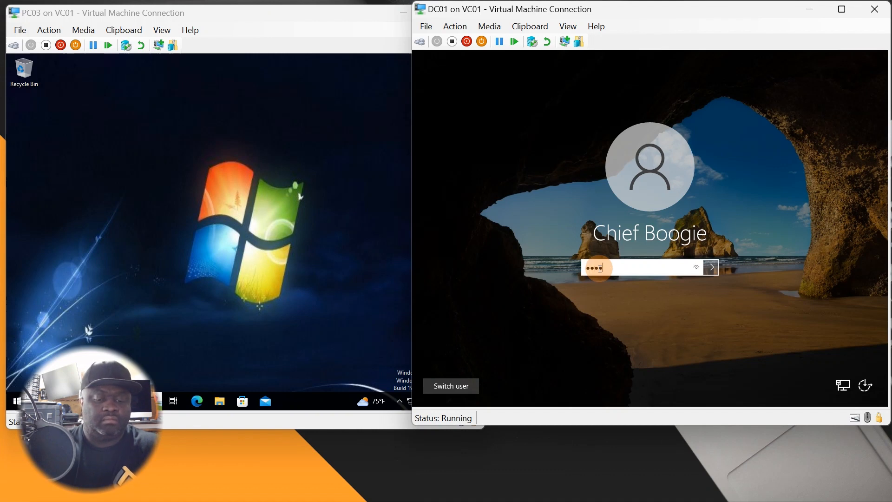
type("***")
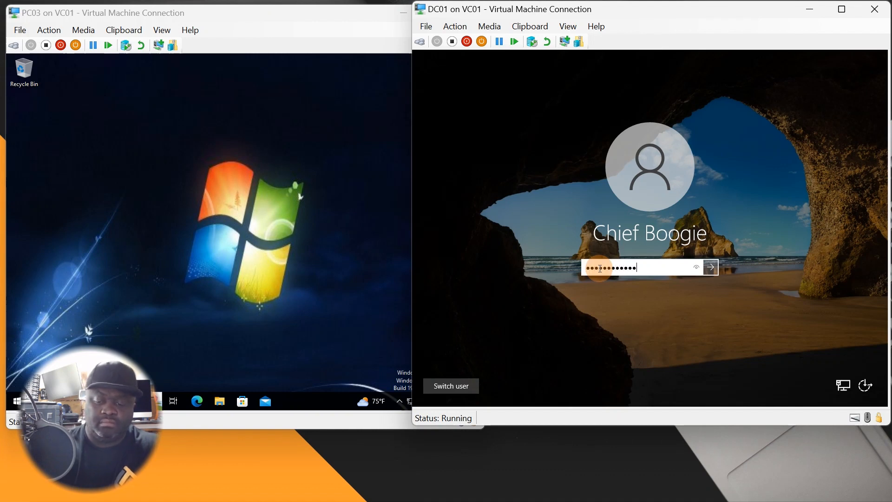
key("Return")
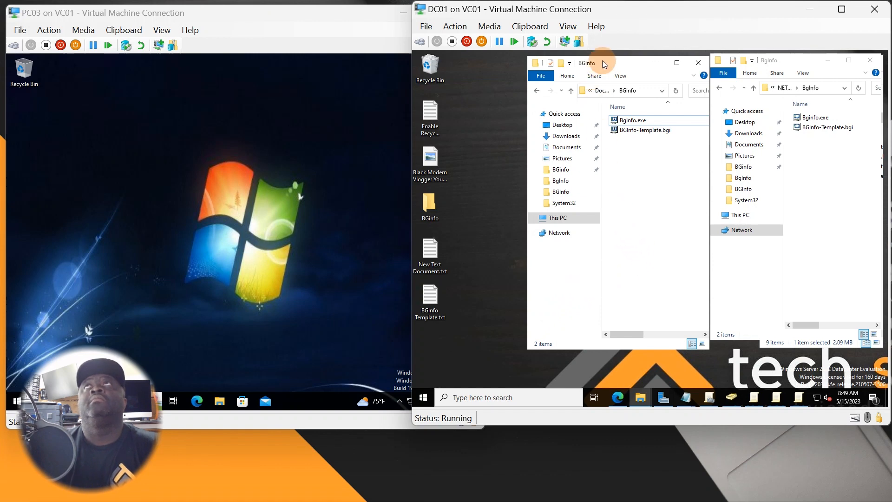
Move and widen the Documents\BGInfo folder window on DC01, then place the NETLOGON\BgInfo window over it
left_click_drag(602, 61, 528, 59)
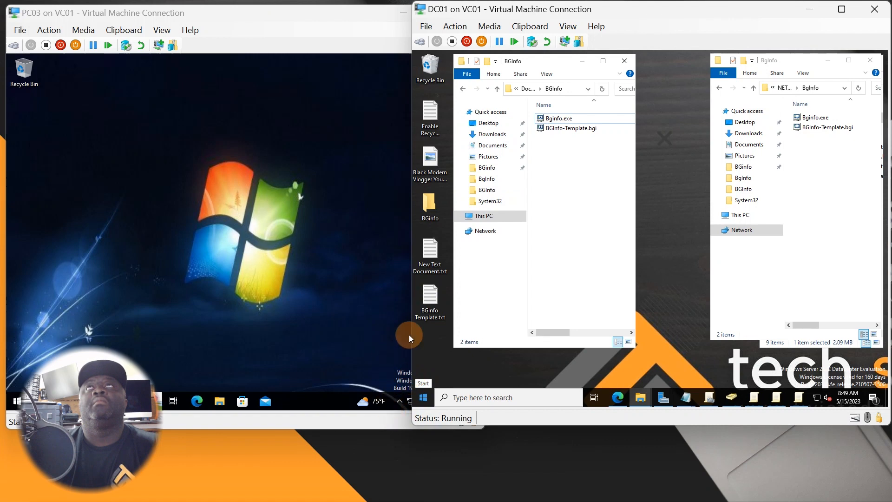
left_click_drag(635, 158, 700, 166)
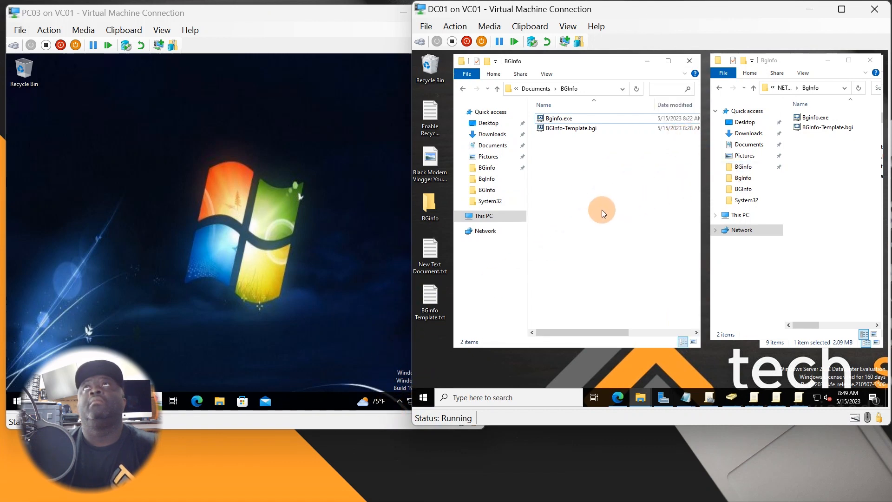
left_click(828, 205)
left_click_drag(788, 61, 545, 95)
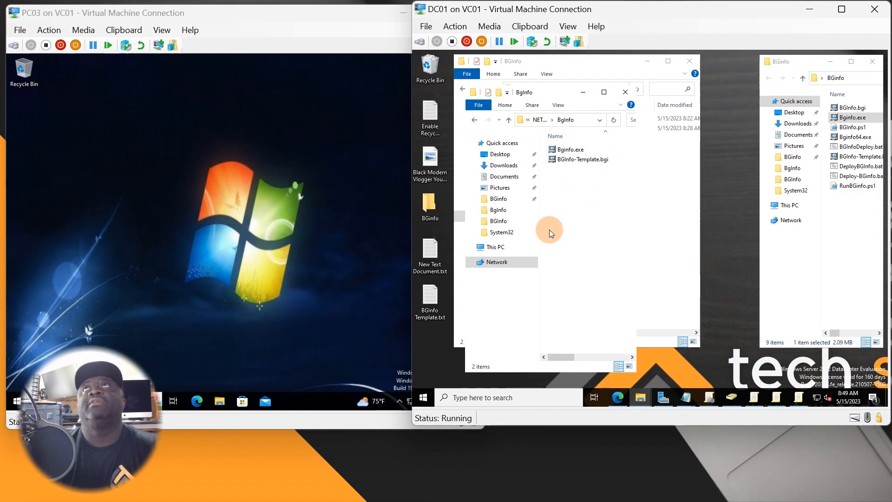
Open Windows PowerShell on PC03 and force a Group Policy refresh with gpupdate /force
left_click(361, 241)
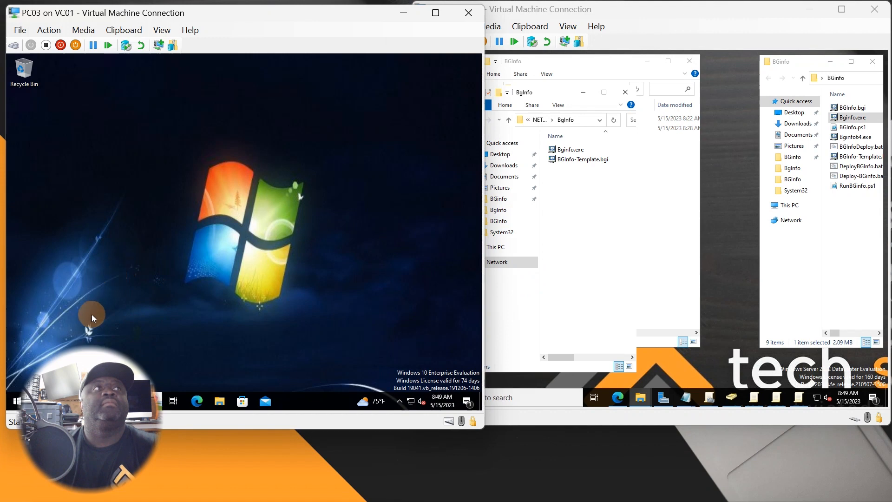
left_click(12, 402)
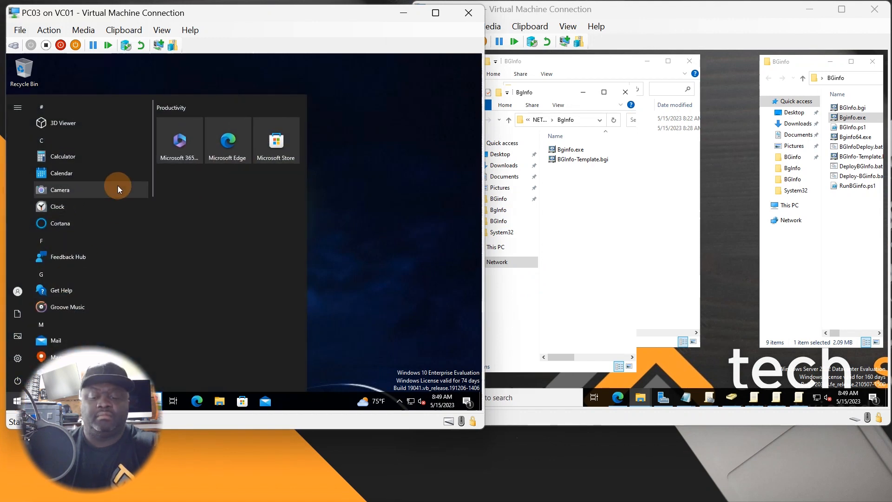
type("powe")
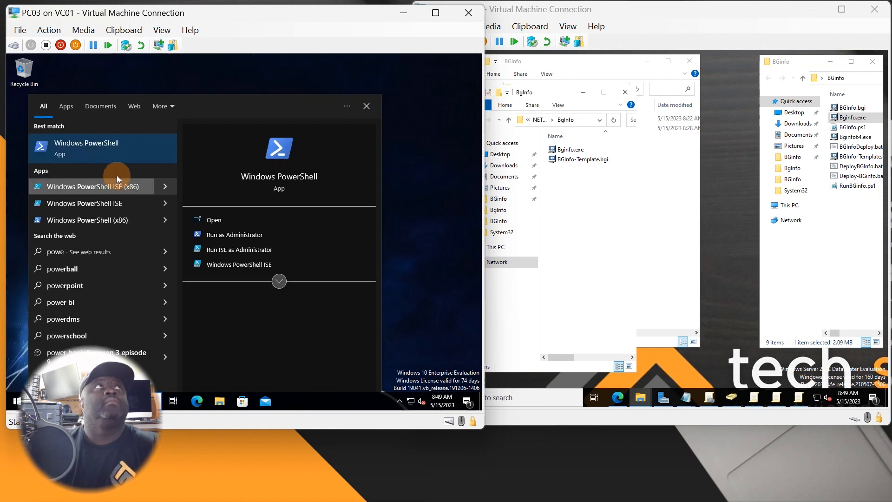
left_click(118, 149)
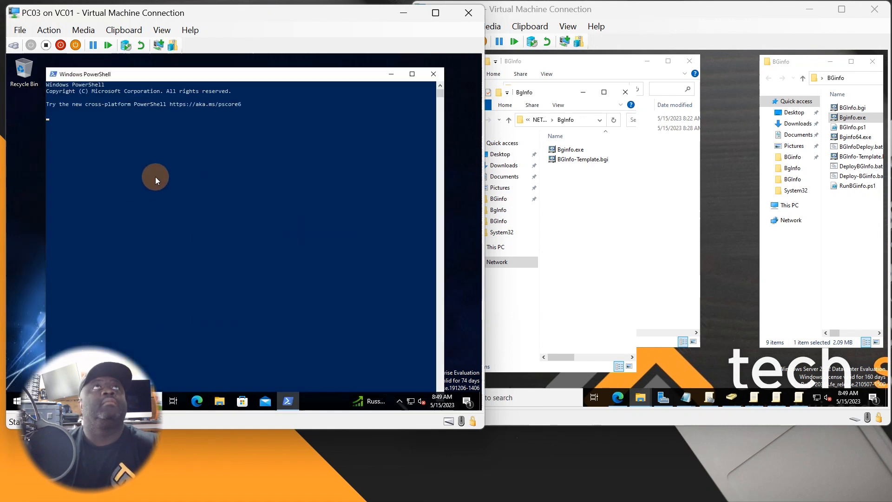
left_click_drag(174, 76, 137, 67)
left_click(151, 113)
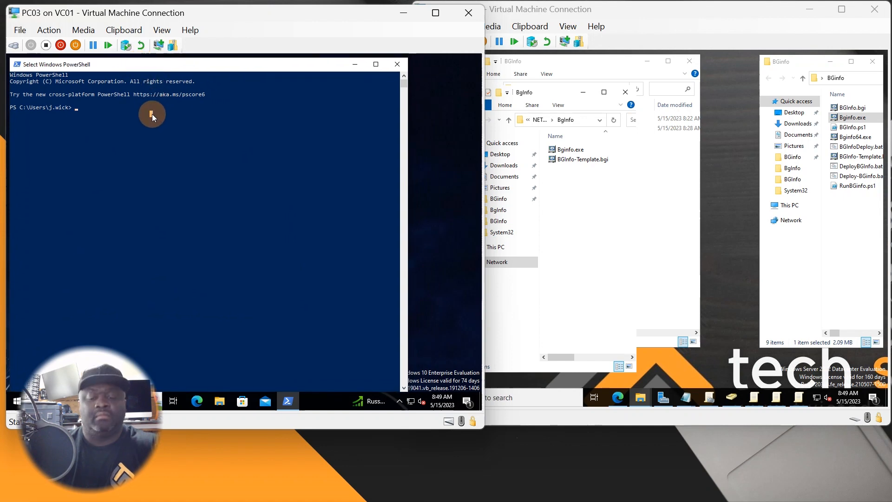
type("gpupd")
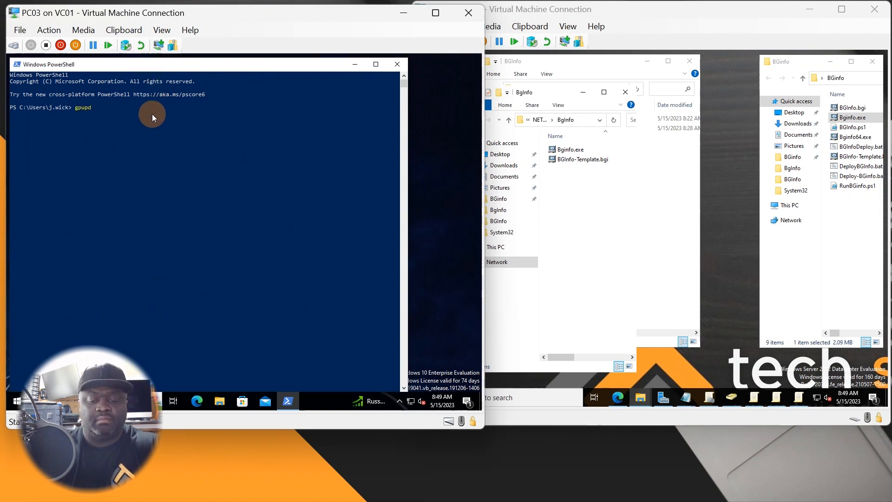
type("ate")
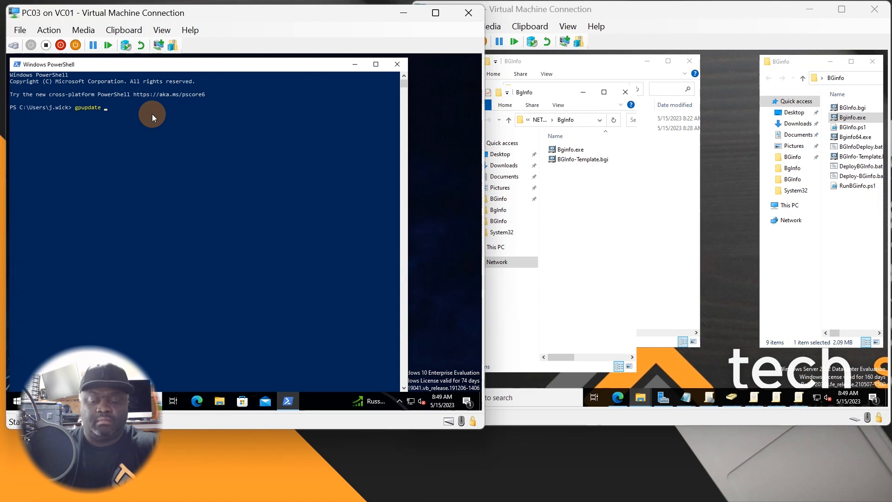
type(" /force")
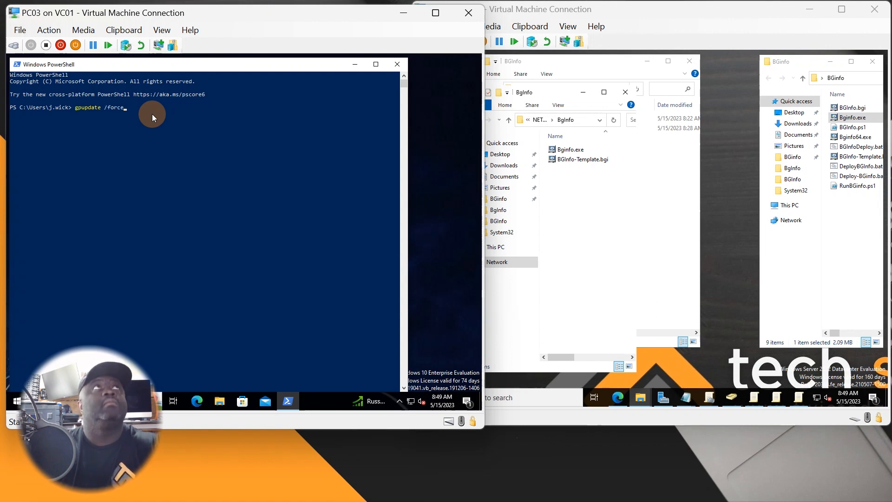
key("Return")
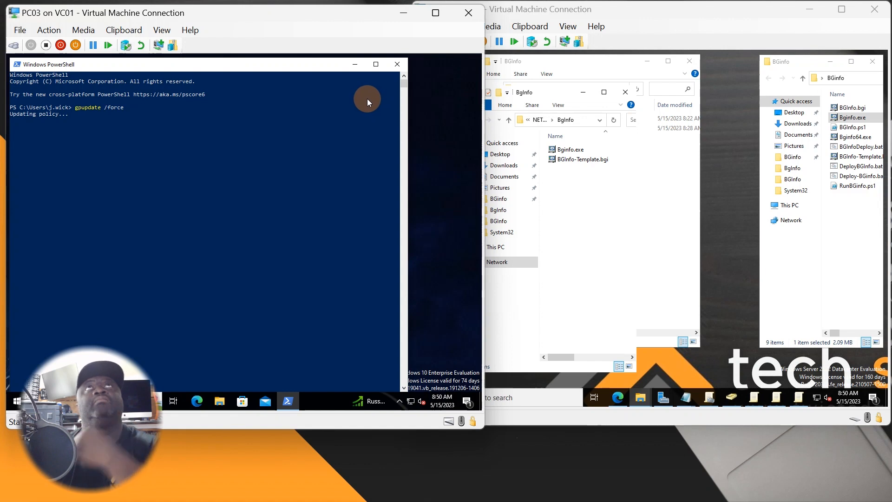
Sign the domain user out of PC03 and bring up the password sign-in screen
left_click(15, 400)
mouse_move(9, 387)
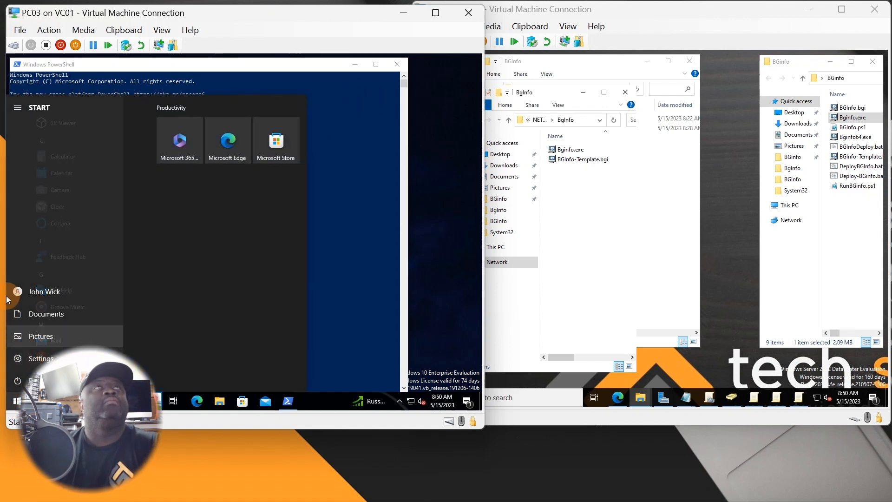
left_click(19, 297)
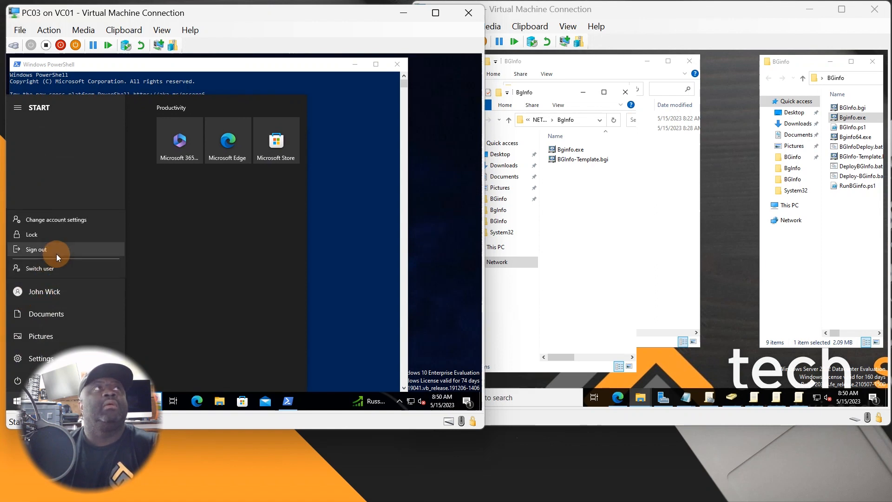
left_click(57, 253)
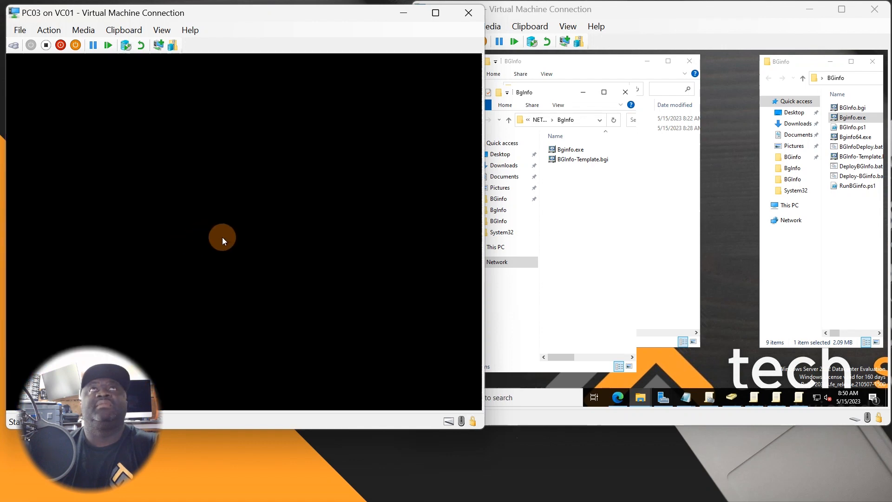
left_click(137, 221)
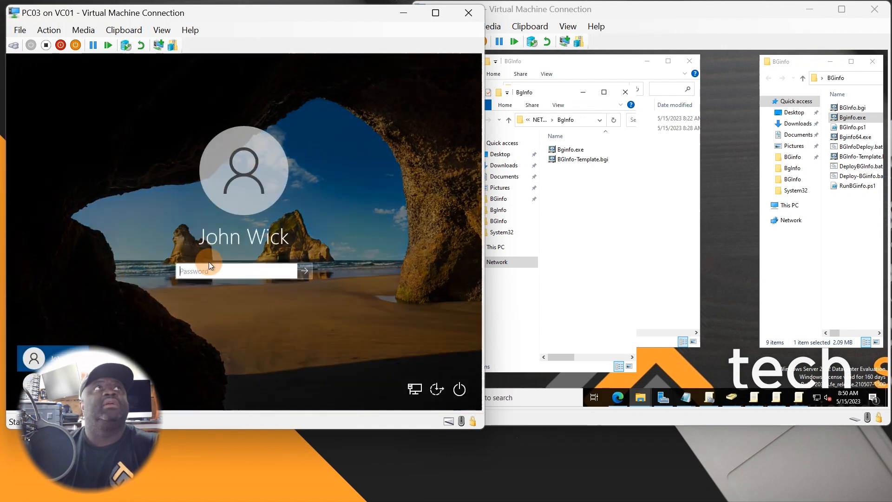
Sign the domain user in to PC03 with the account password and minimize File Explorer to show the desktop
type("•••")
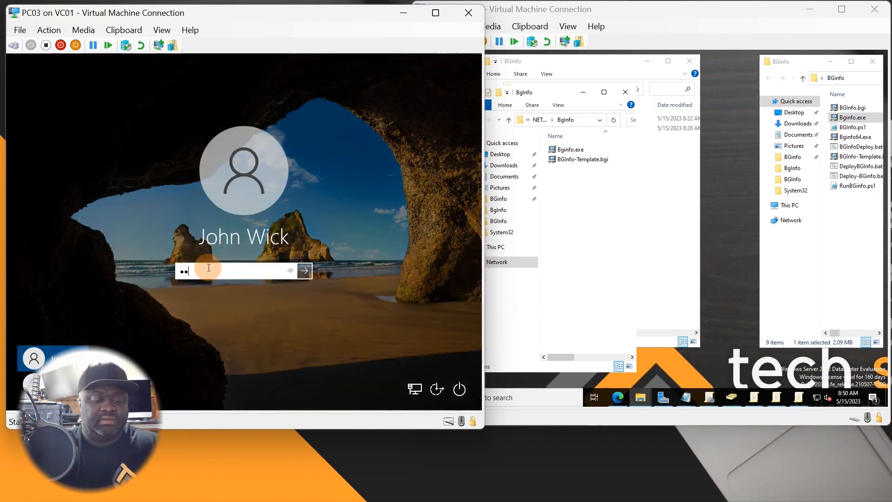
key("BackSpace")
key("BackSpace")
key("BackSpace")
type("••••••••••")
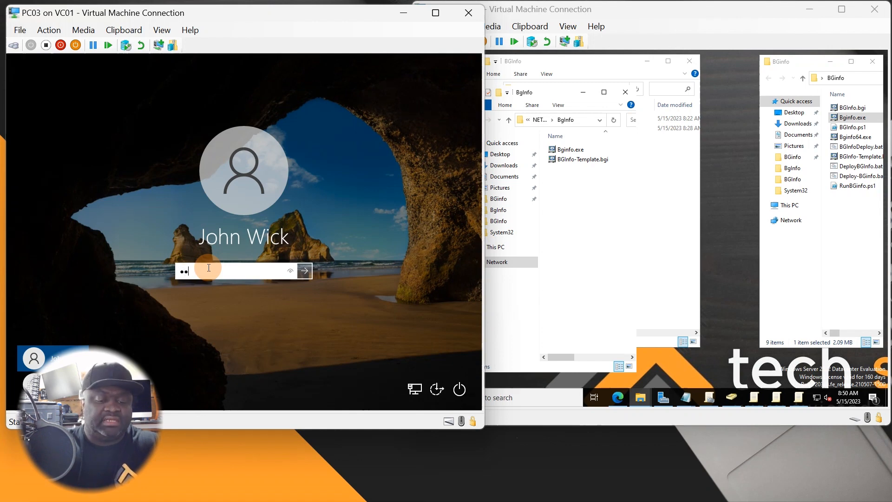
type("••")
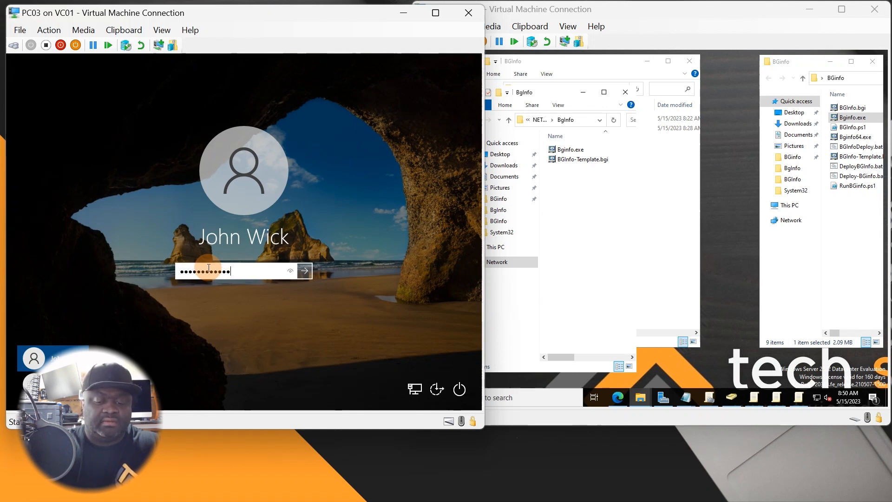
key("Return")
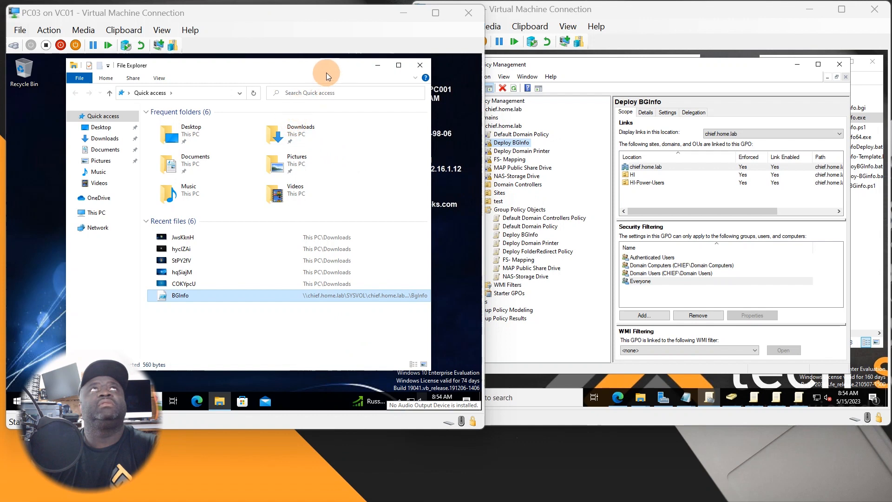
left_click(377, 68)
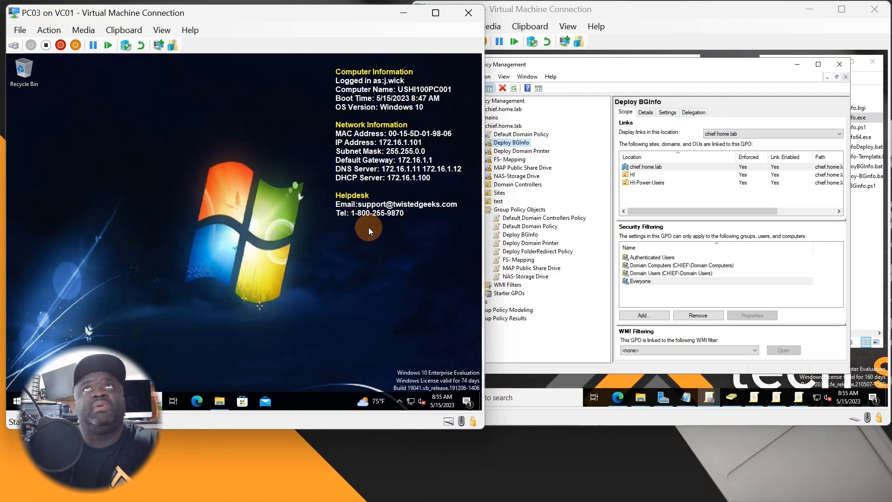
Refresh the Group Policy Management console on DC01 and return to the PC03 virtual machine
left_click(573, 315)
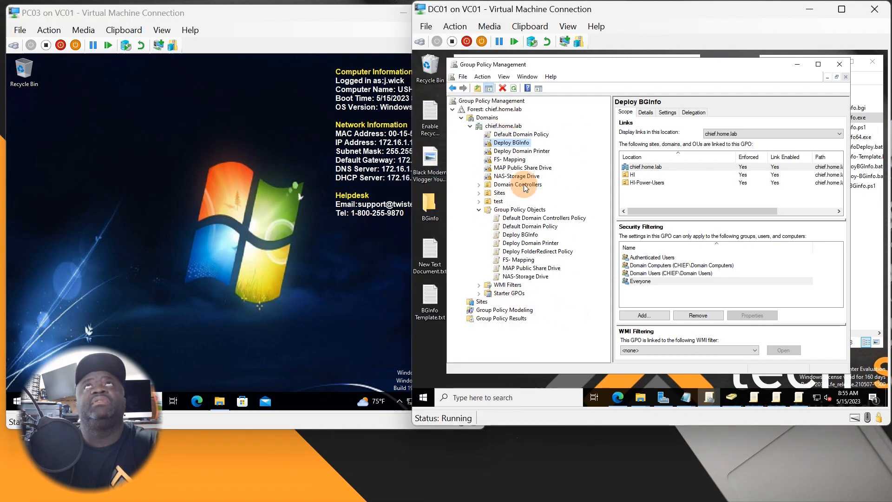
left_click(515, 90)
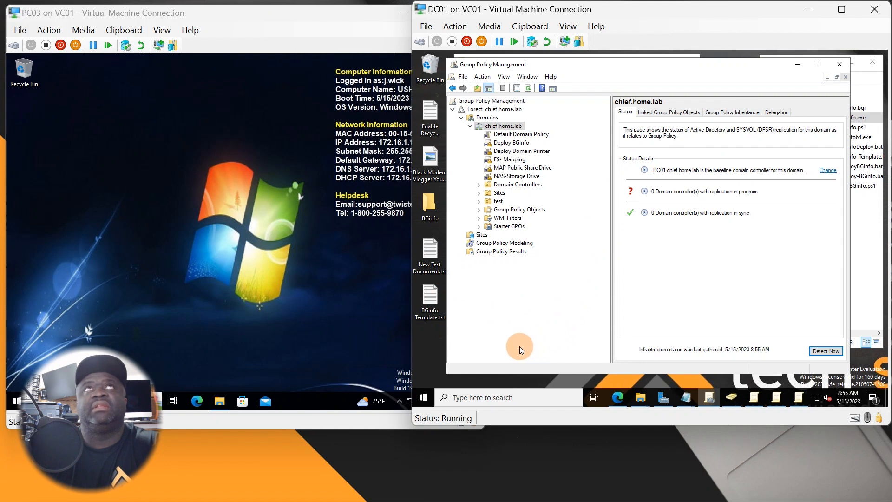
left_click(348, 293)
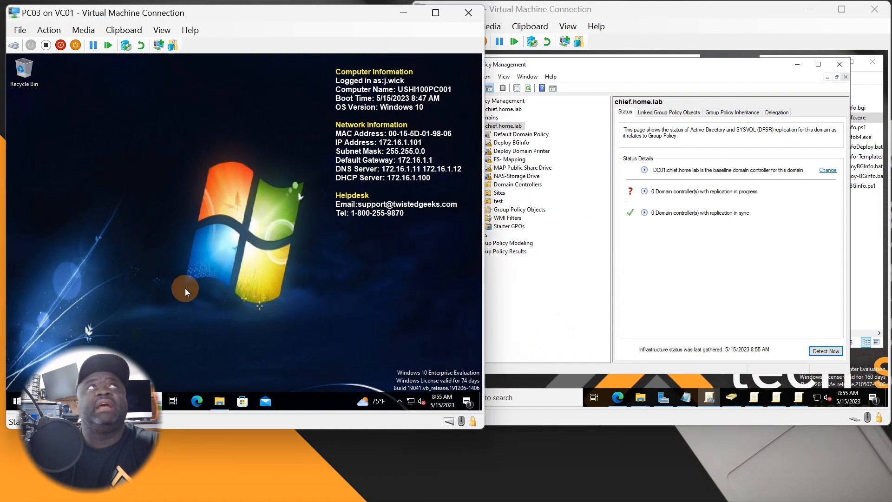